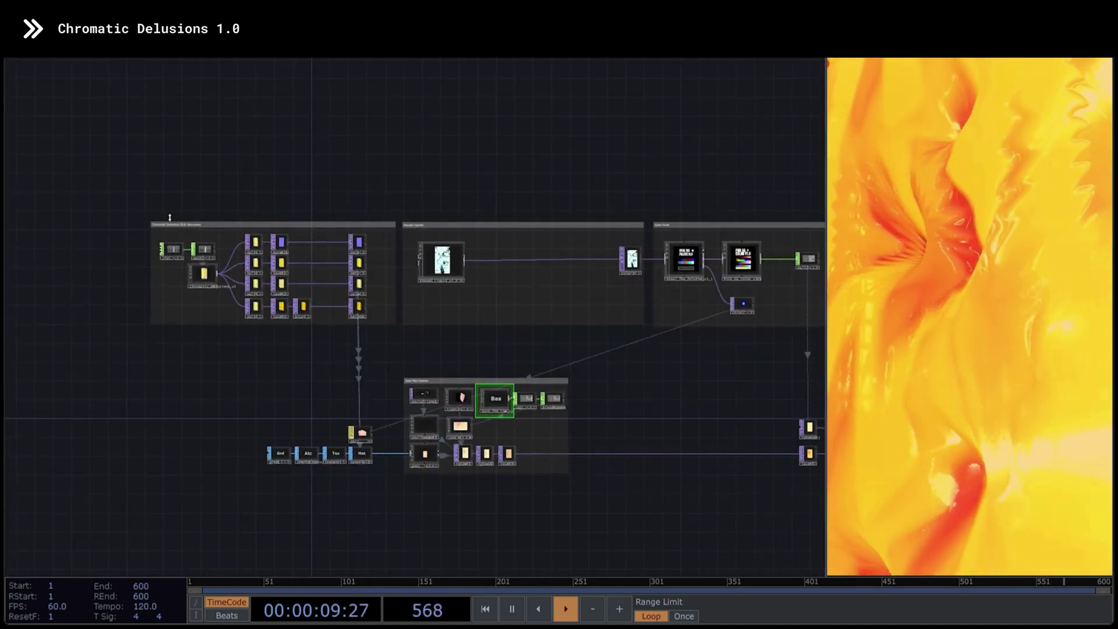
Step: Zoom and pan the network onto the GLSL Generator box and Chromatic_Delusions_v1
scroll(169, 217, up, 4)
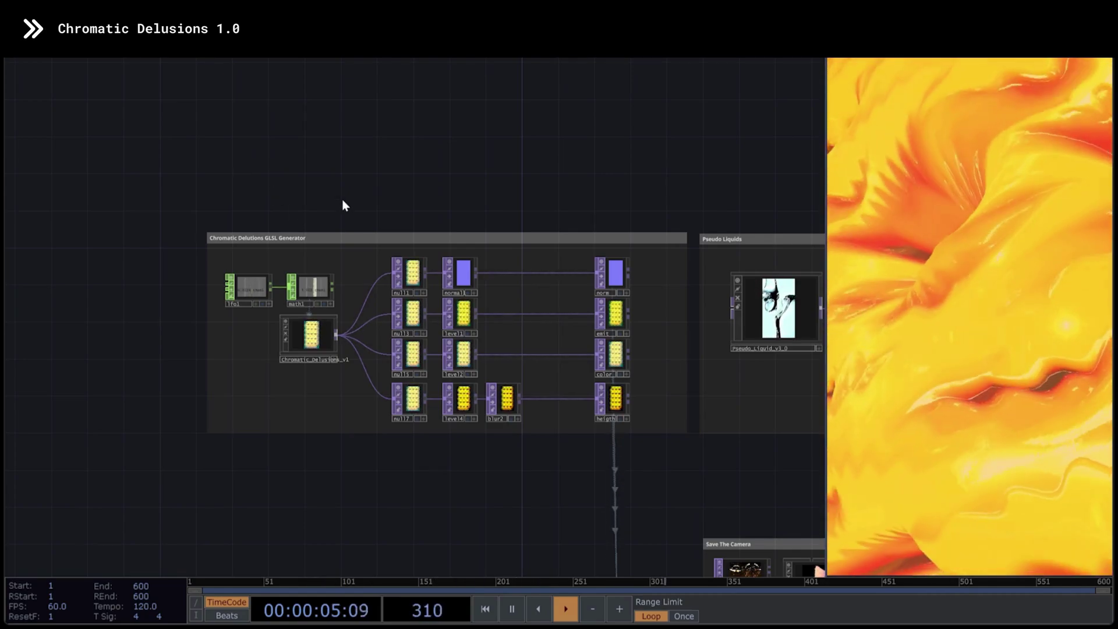
mouse_move(377, 206)
mouse_down()
mouse_move(377, 193)
mouse_move(362, 212)
mouse_up()
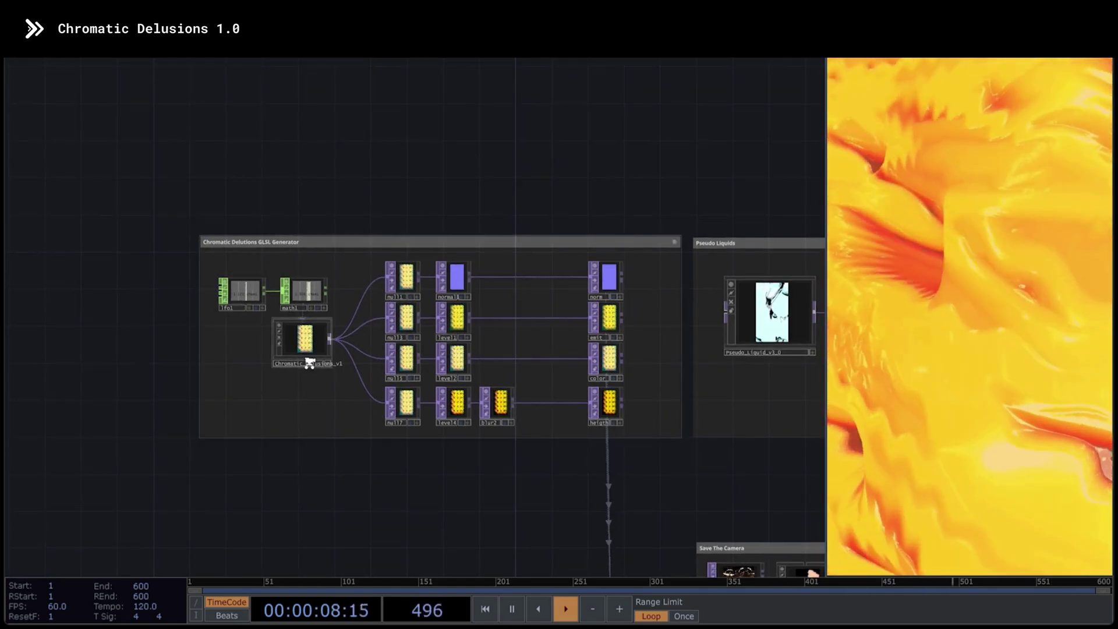
scroll(303, 355, up, 5)
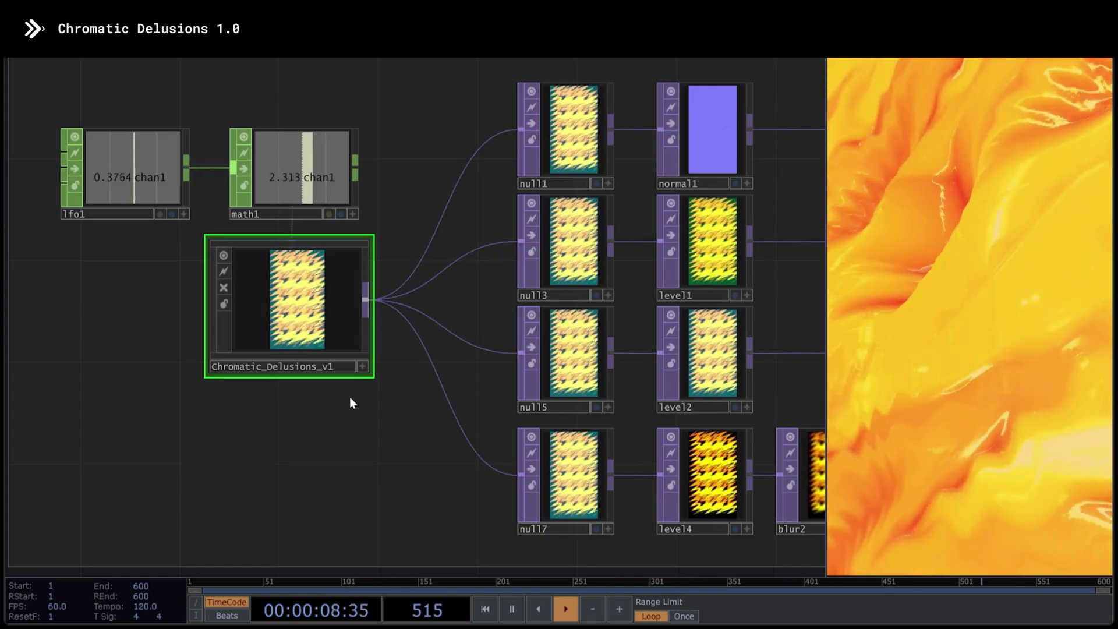
scroll(349, 397, down, 5)
scroll(333, 299, up, 10)
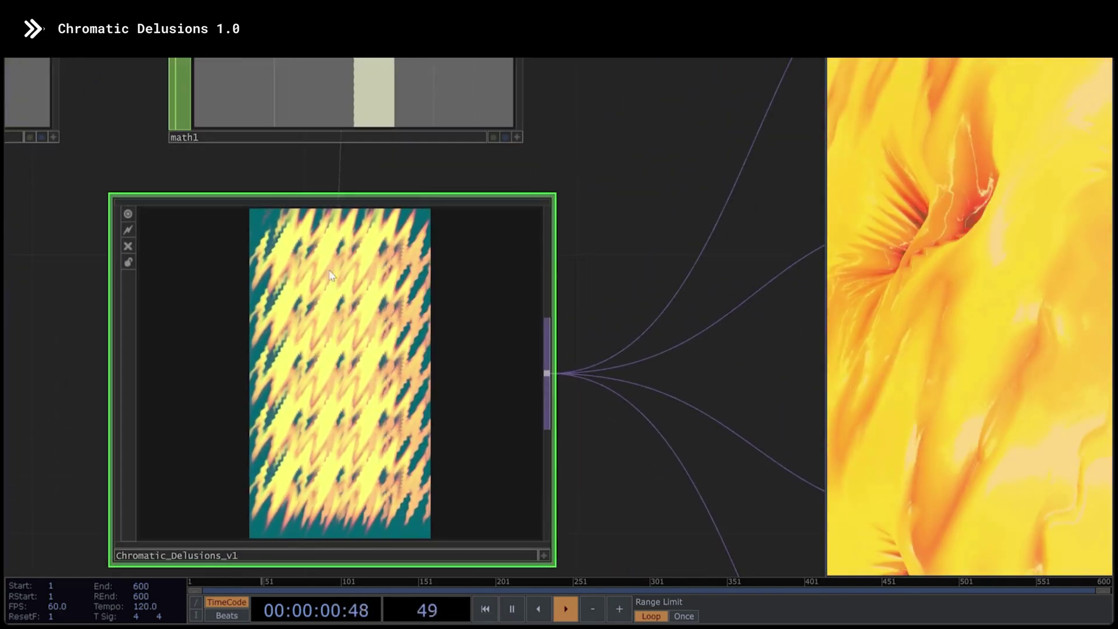
scroll(328, 314, up, 3)
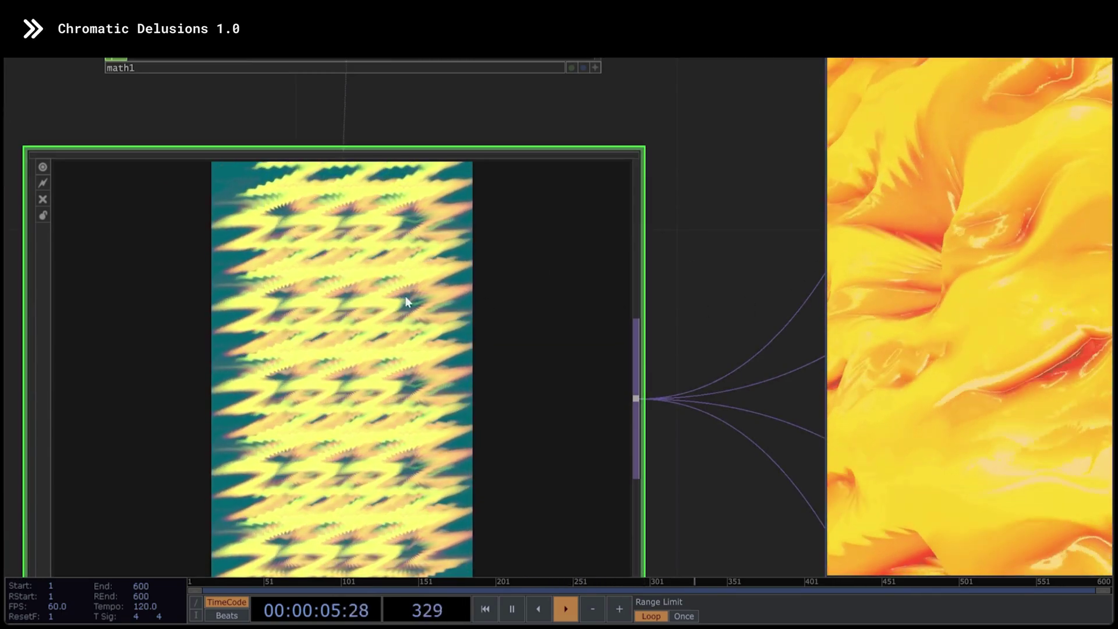
scroll(405, 301, down, 5)
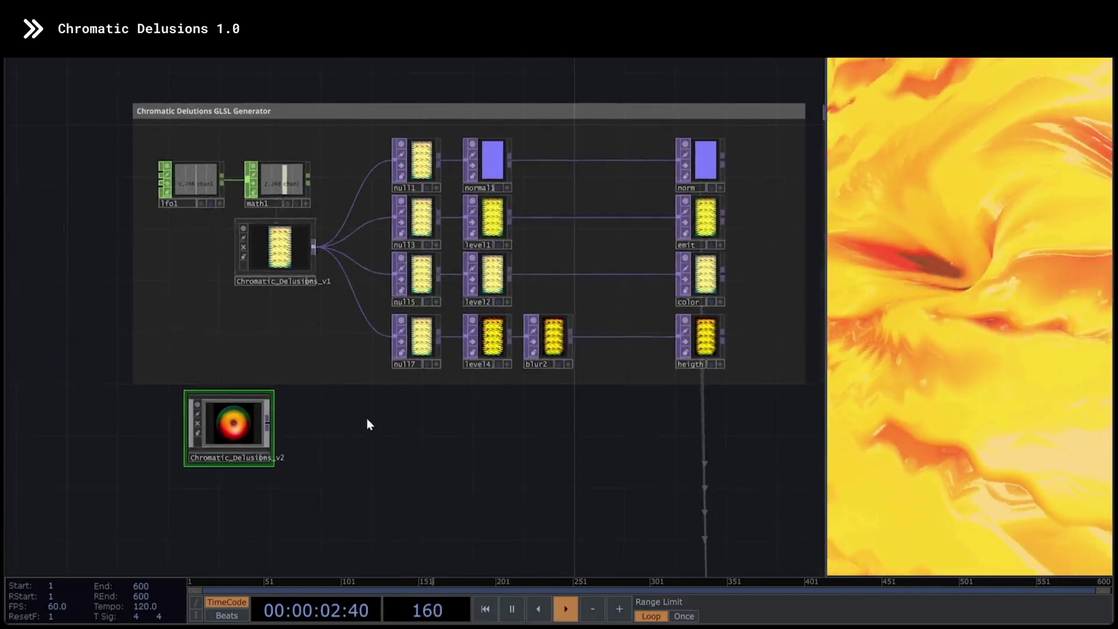
Step: Place Chromatic_Delusions_v2 in the network and bring up its parameters
scroll(317, 432, up, 5)
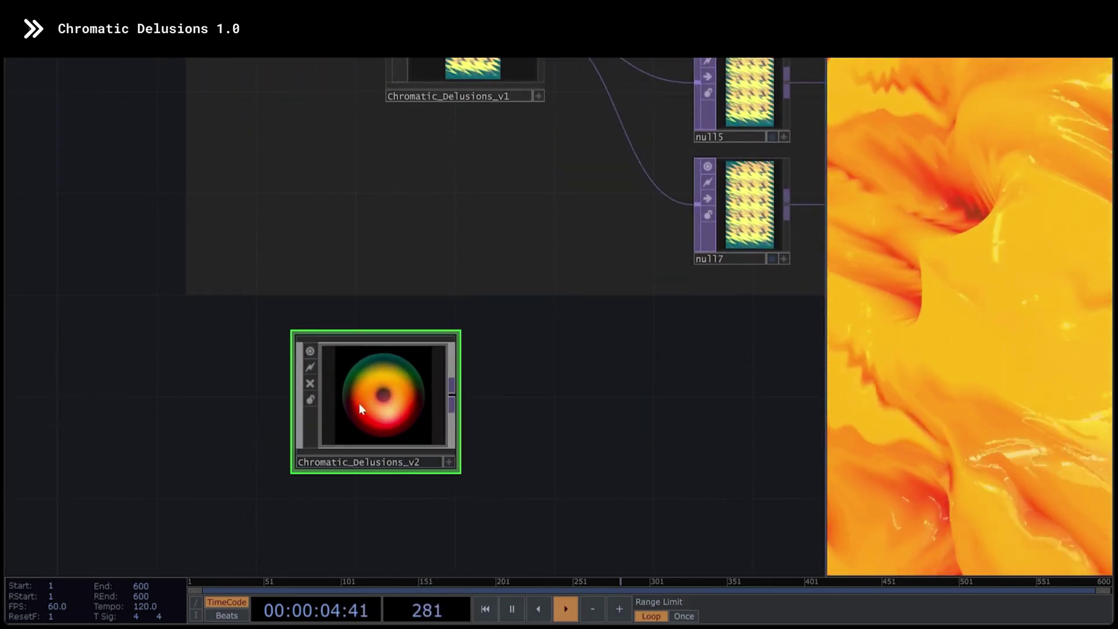
scroll(524, 390, down, 8)
drag(495, 383, 205, 299)
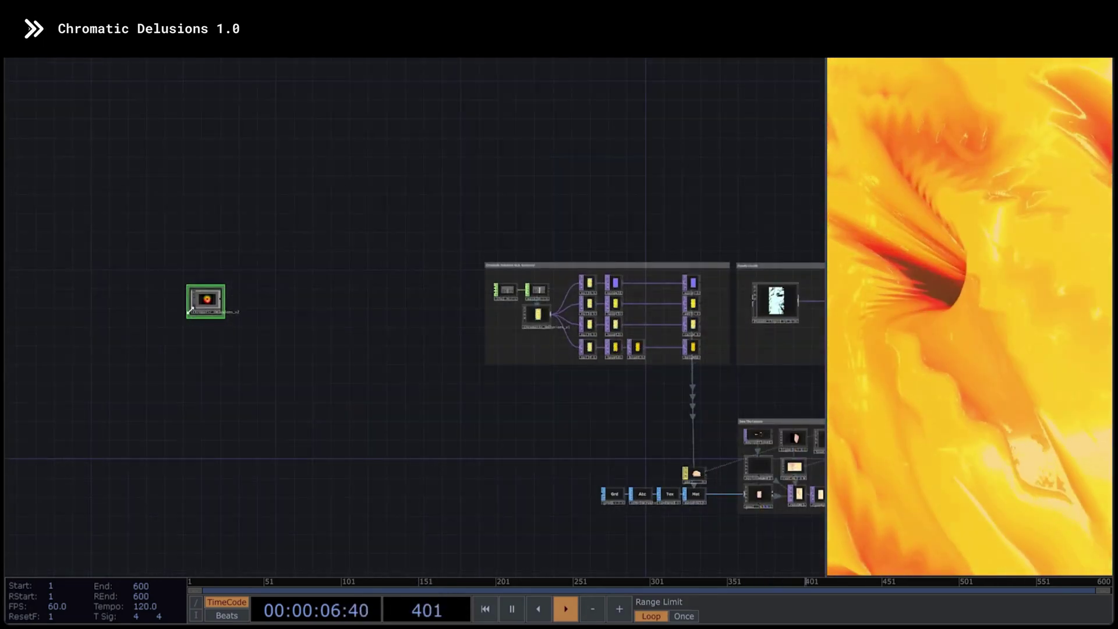
scroll(256, 256, up, 8)
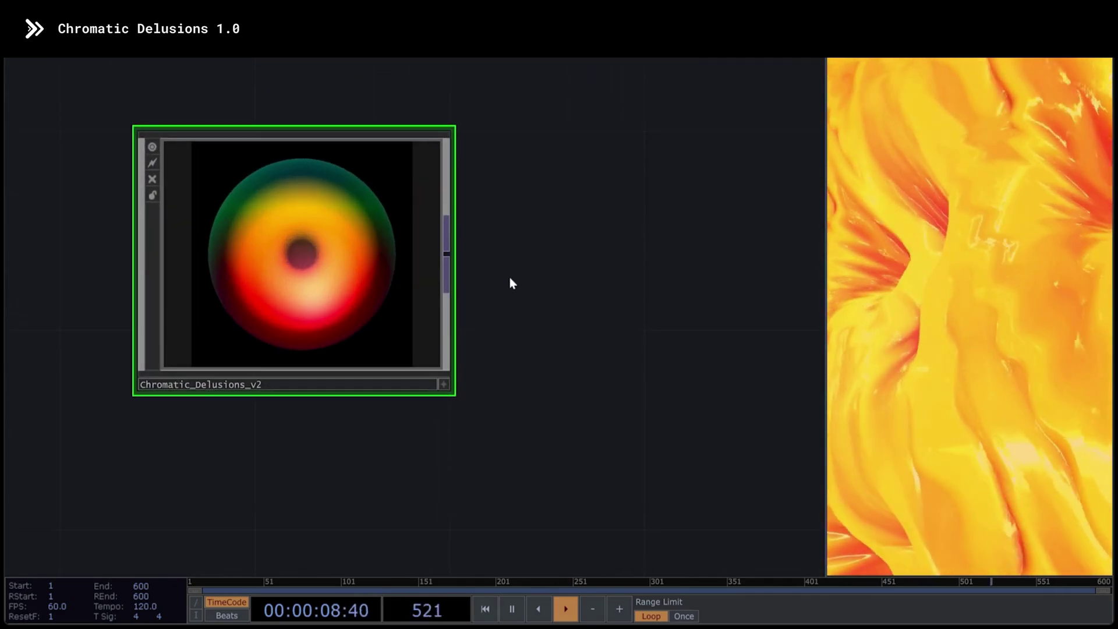
key(p)
Step: Set Sphere Size to 5.1, turn Star on, and raise Gradient Offset to 1.207
click(748, 137)
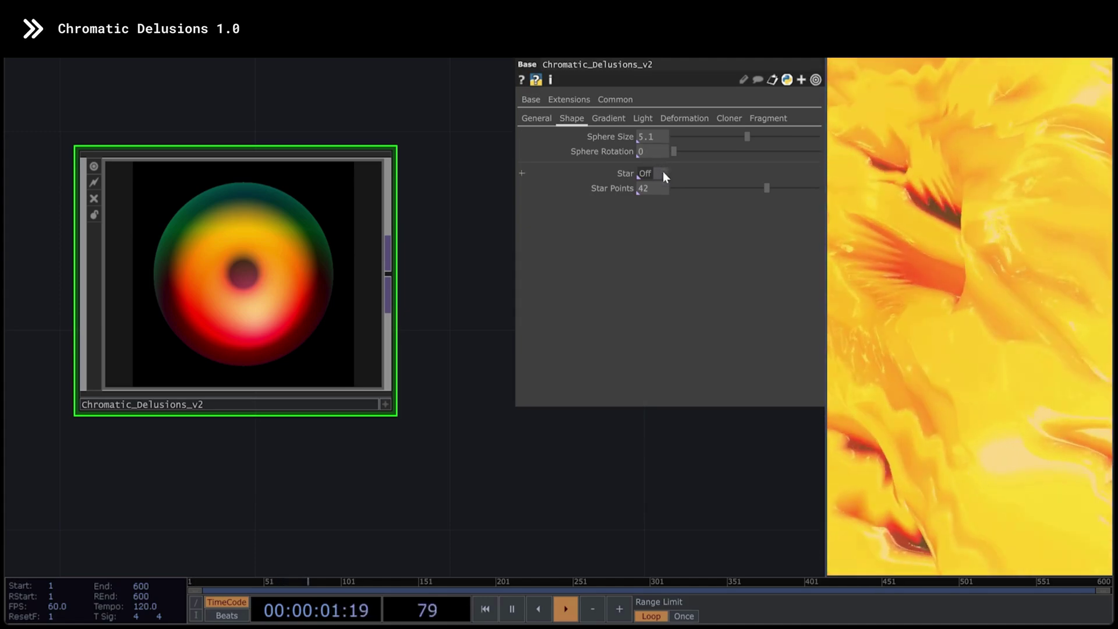
click(662, 173)
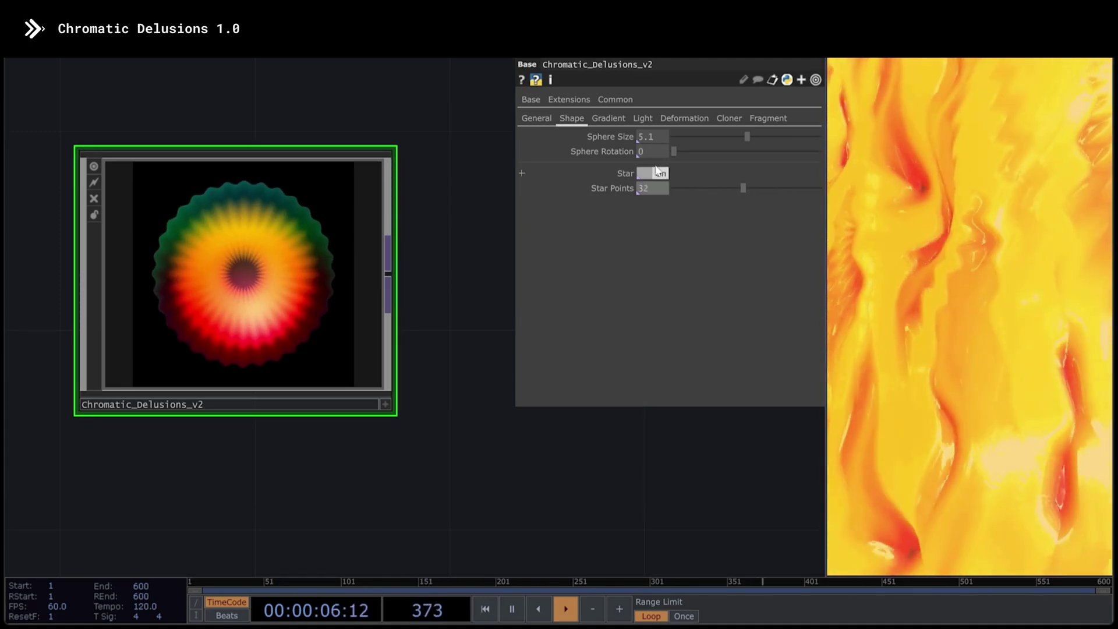
click(608, 118)
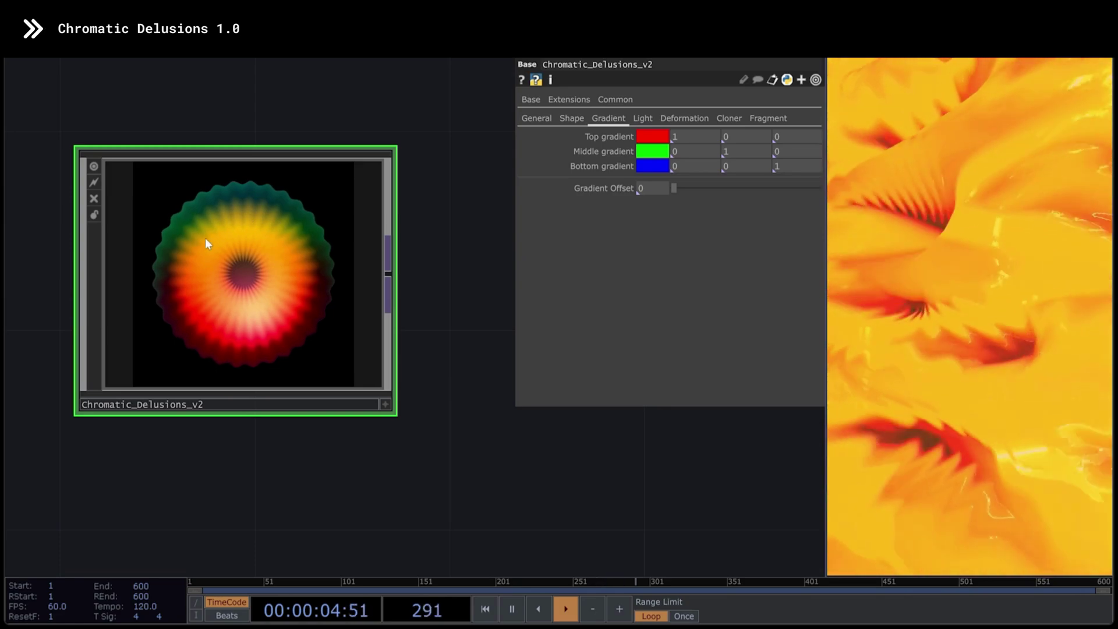
drag(675, 186, 821, 200)
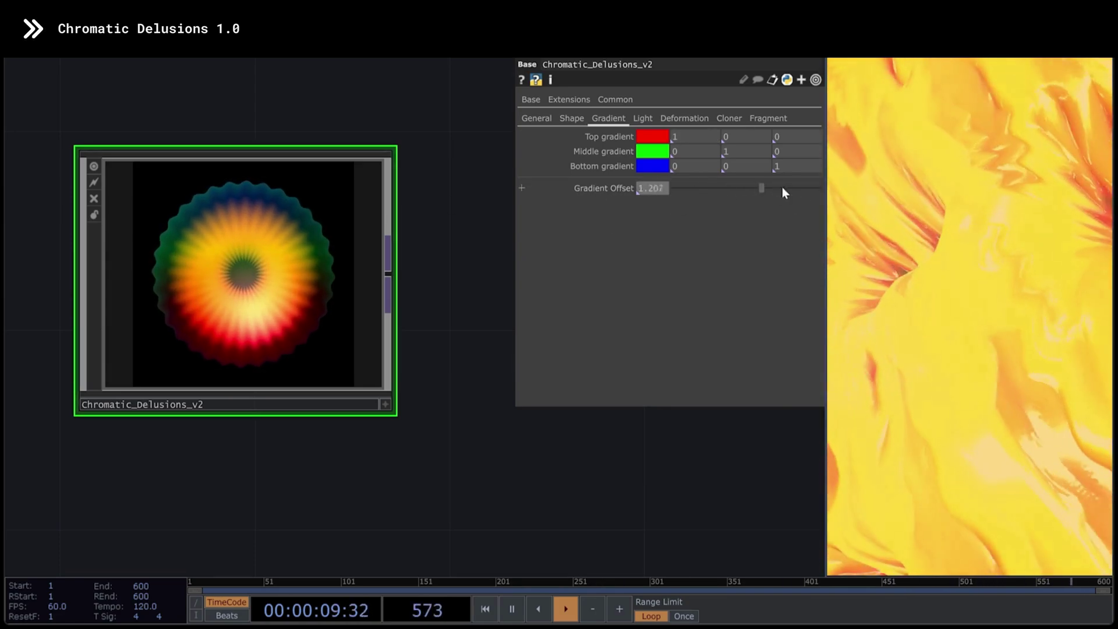
Step: Move the light to 1.08, -1.44, 2.79 and set Light Color to cyan (0, 1, 0.85)
click(643, 119)
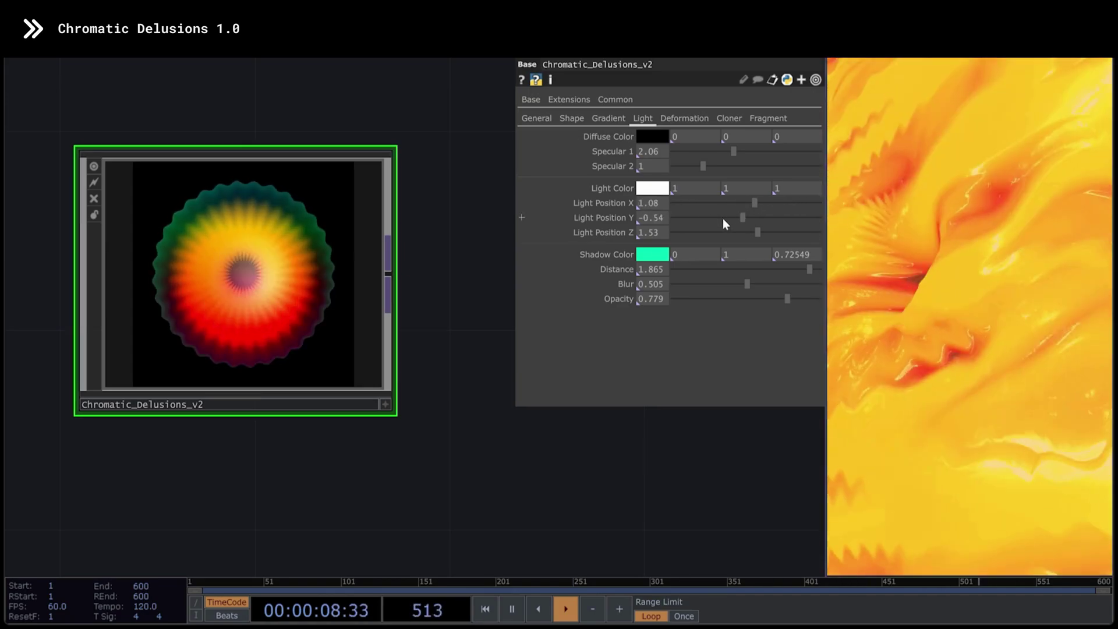
drag(723, 217, 749, 239)
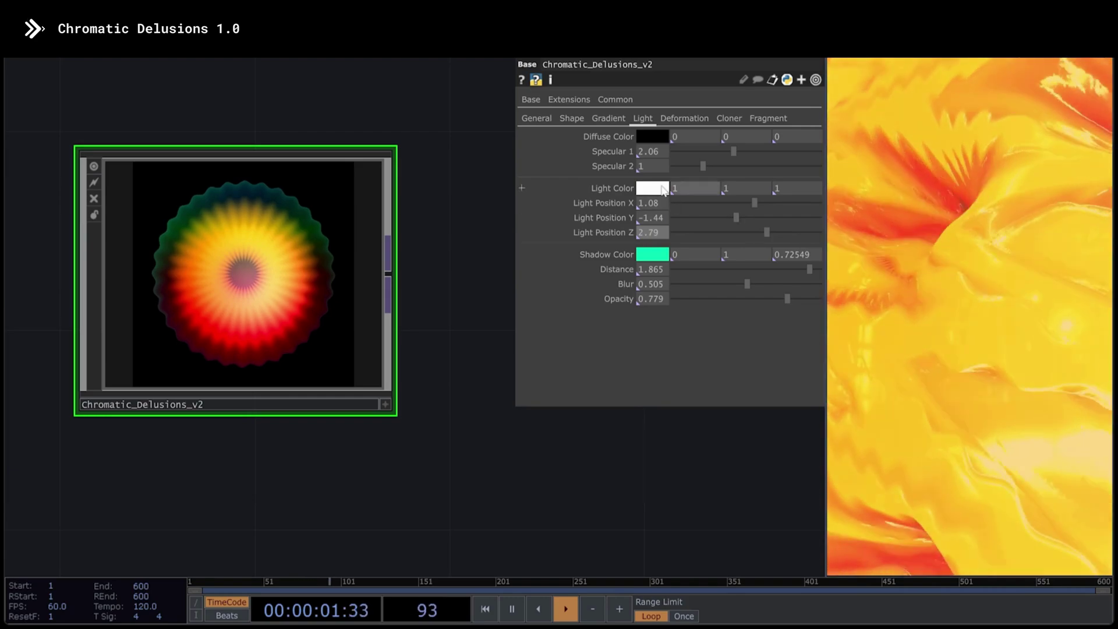
click(663, 189)
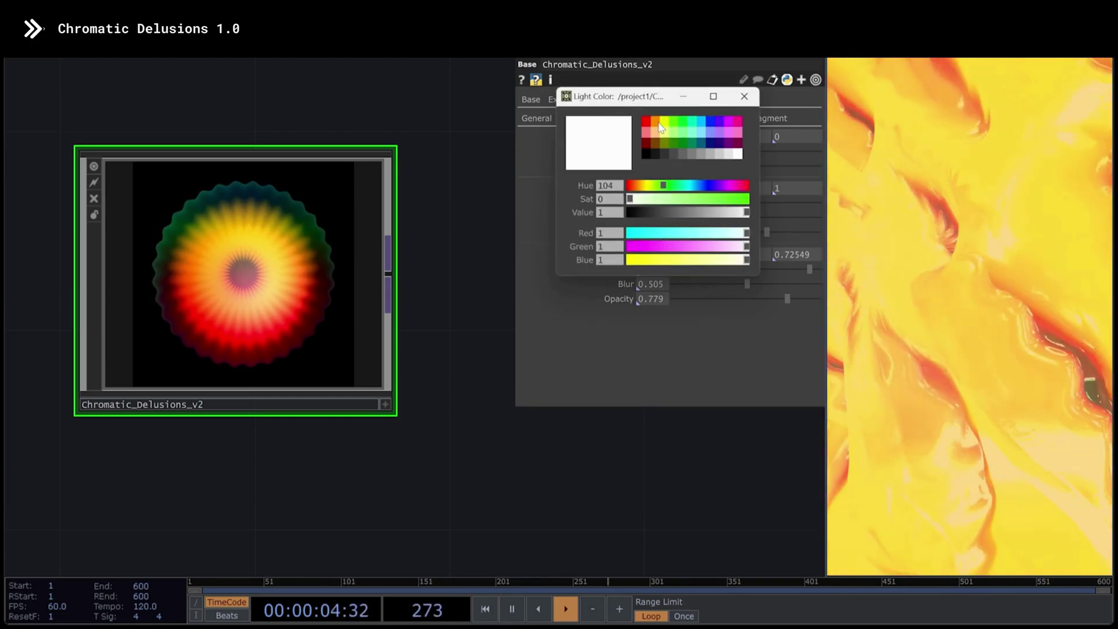
click(662, 125)
drag(667, 185, 692, 186)
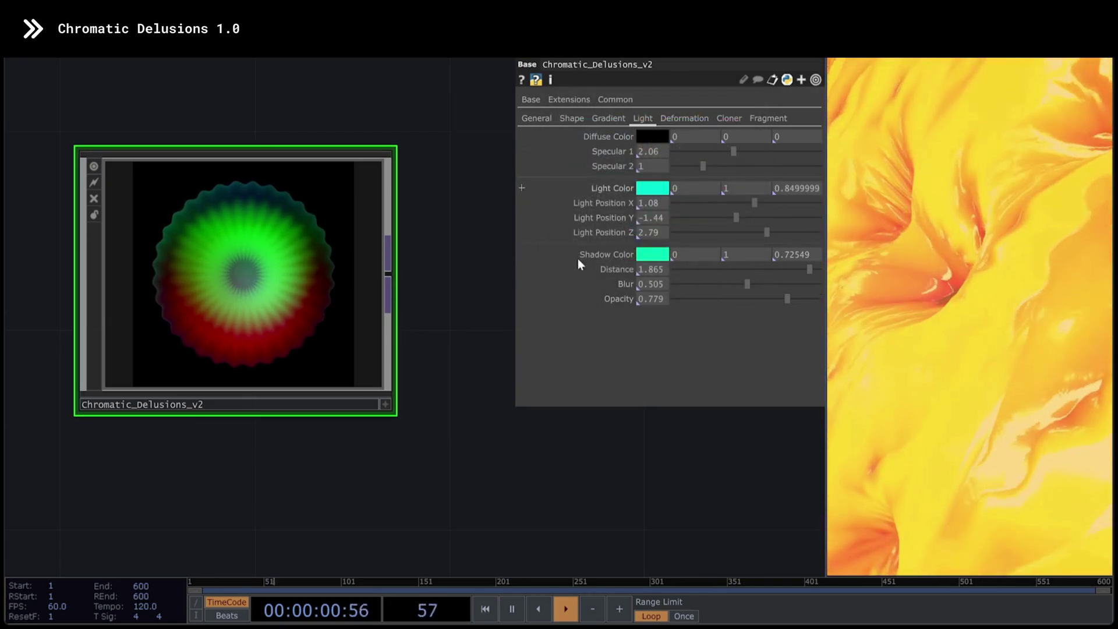
click(684, 118)
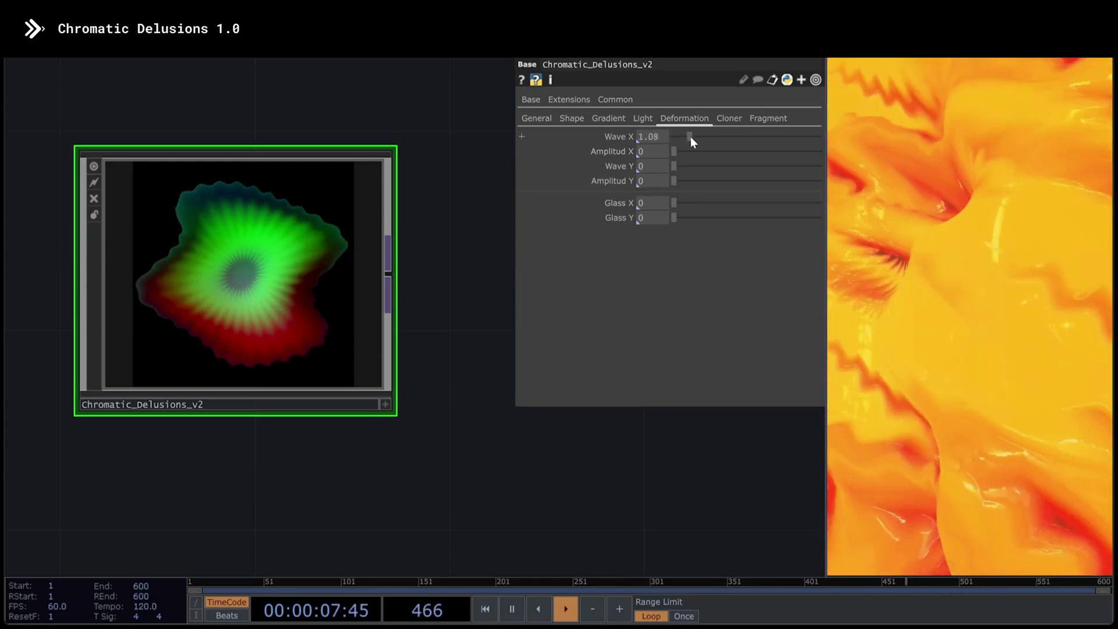
Step: Add Wave X/Y and Amplitud X/Y distortion, briefly trying Glass X then resetting it
drag(690, 136, 724, 136)
drag(671, 165, 702, 163)
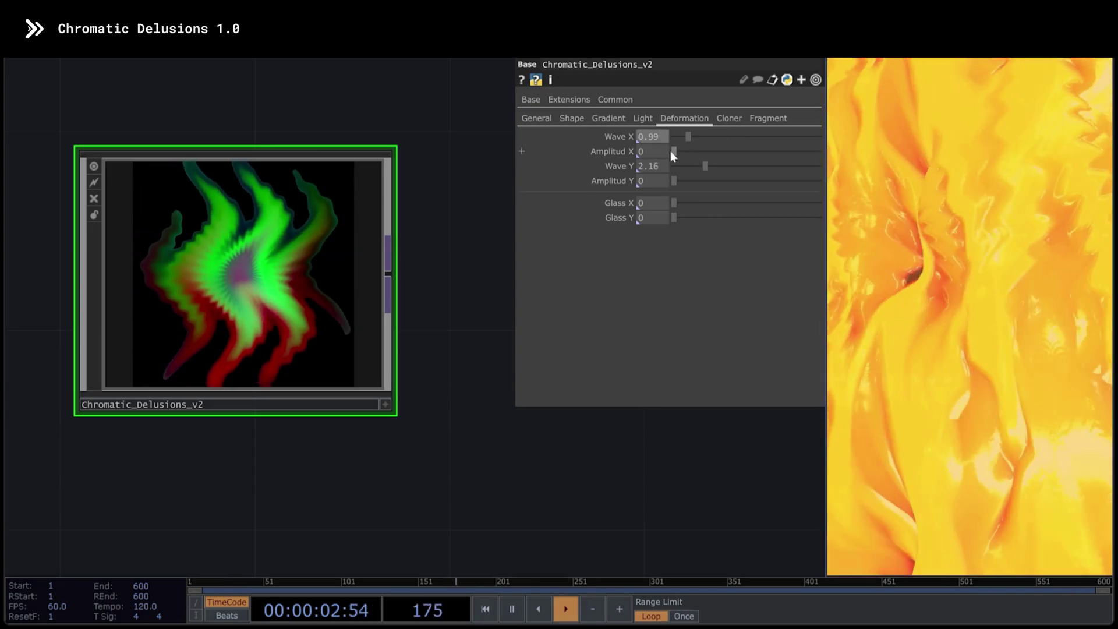
drag(673, 151, 697, 181)
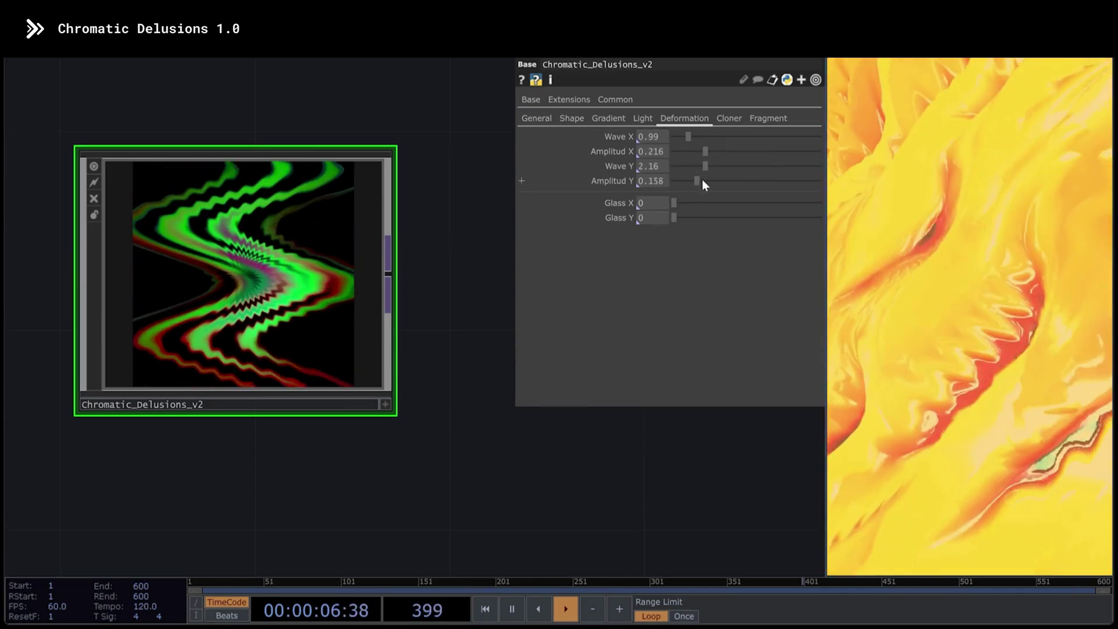
drag(673, 203, 694, 204)
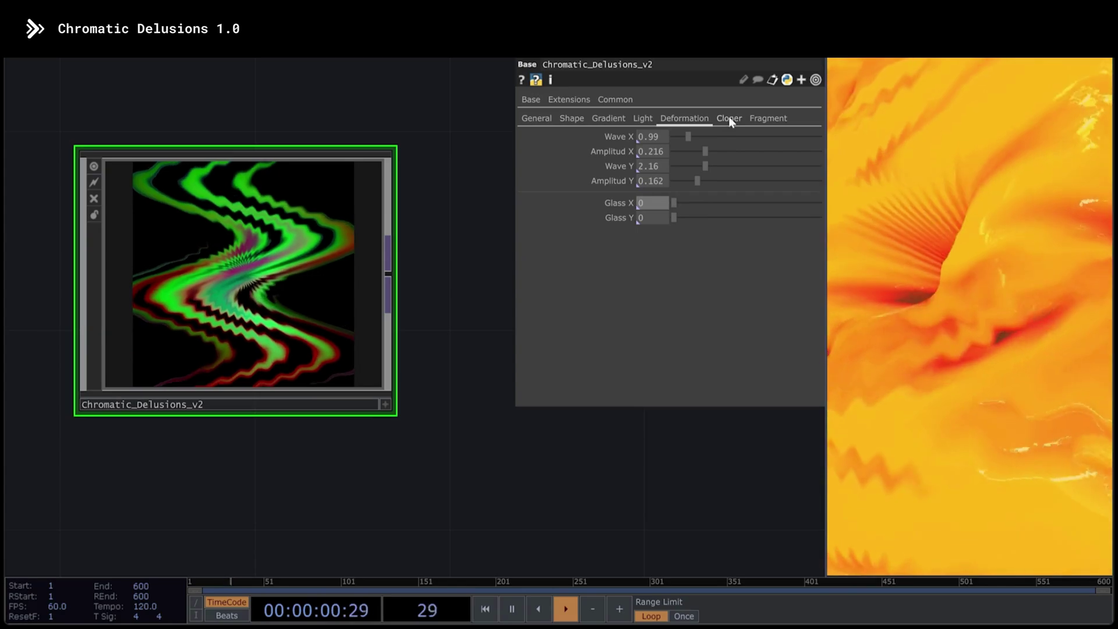
Step: Tile the pattern with Cloner Size and Offset 8604, 4054, then return Size to 1
click(722, 118)
drag(675, 136, 697, 137)
drag(673, 152, 745, 217)
click(820, 188)
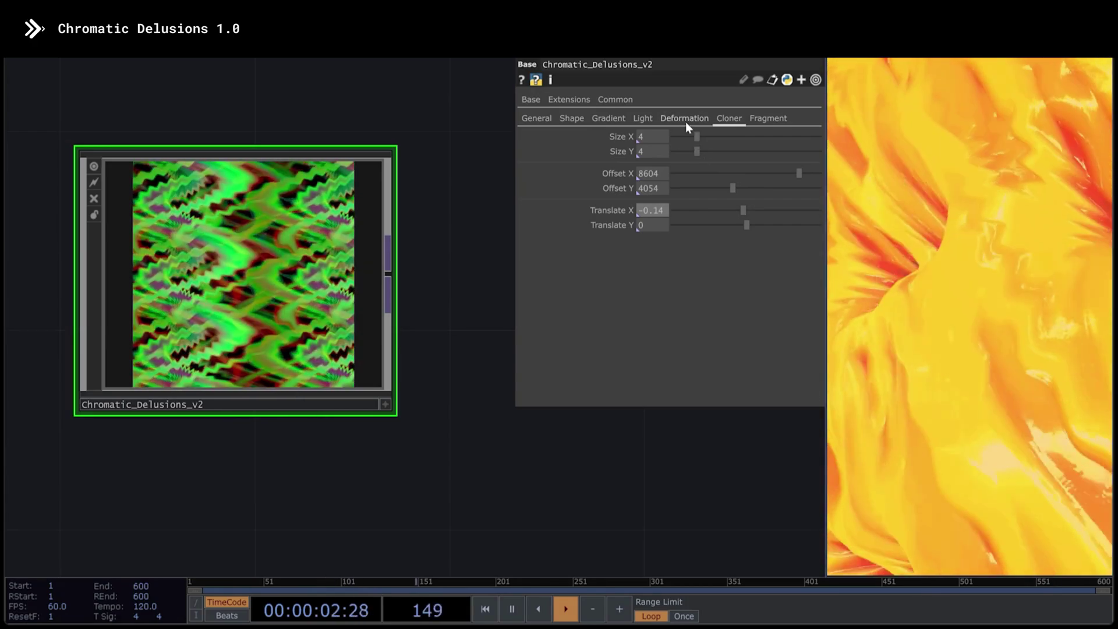
drag(697, 136, 654, 176)
Step: Turn Fragment on with Size 2.09 and stretch the tiles on X and Y
click(768, 118)
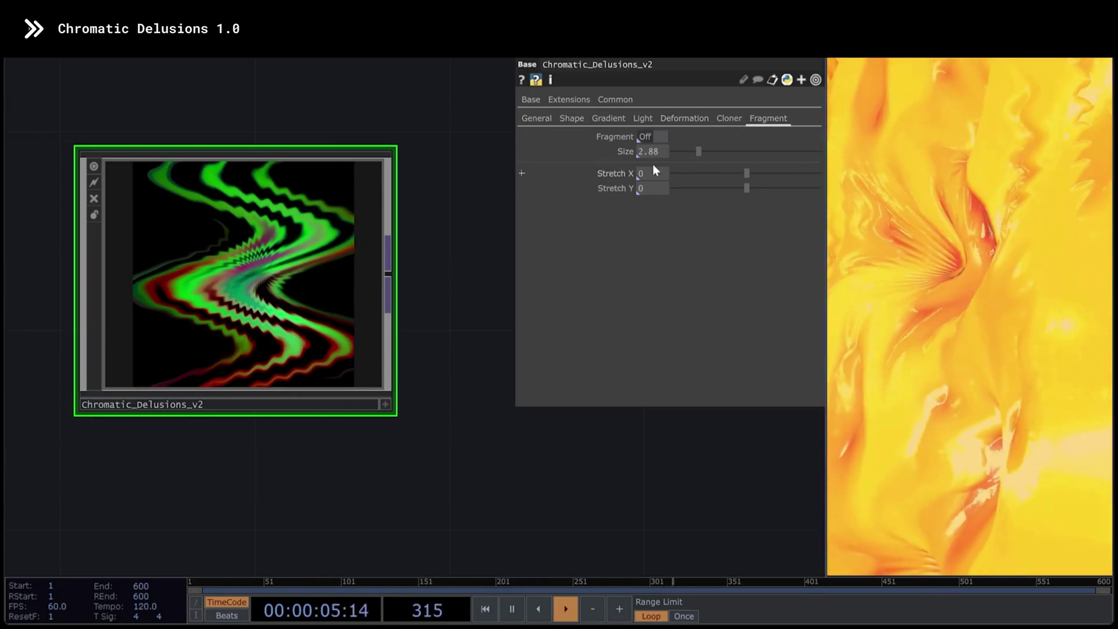
click(663, 141)
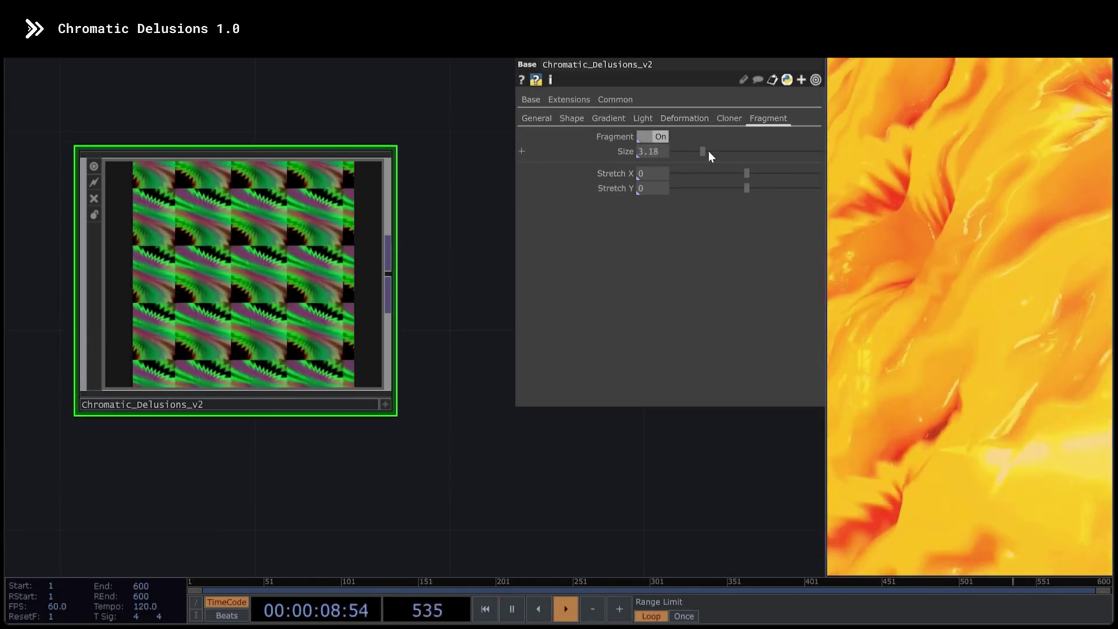
mouse_move(707, 154)
mouse_down()
mouse_move(767, 150)
mouse_move(691, 151)
mouse_up()
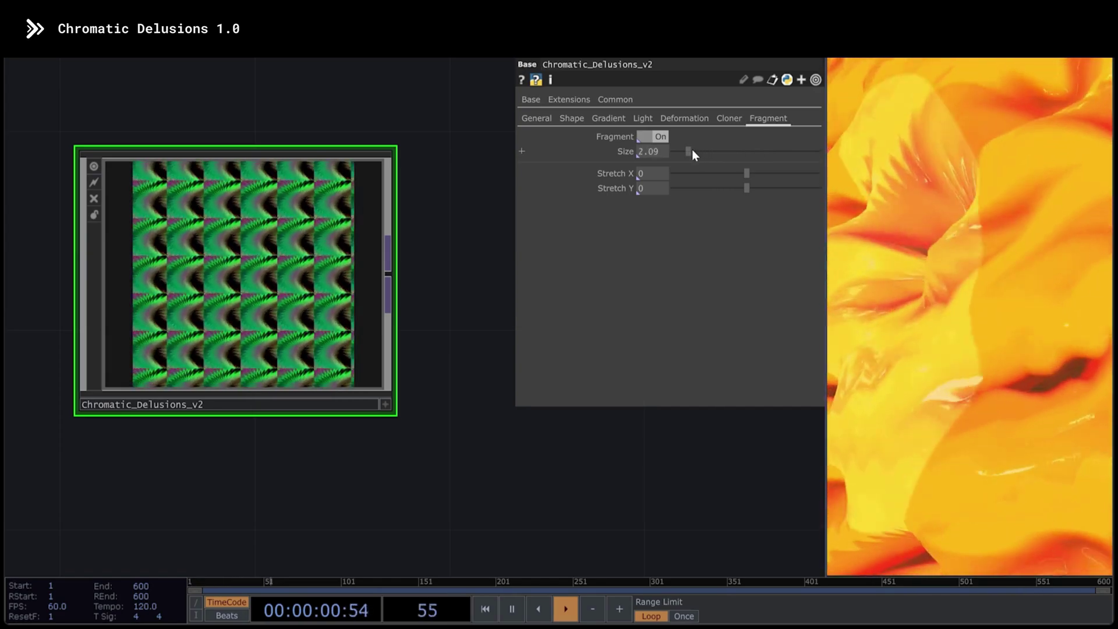
drag(755, 172, 767, 168)
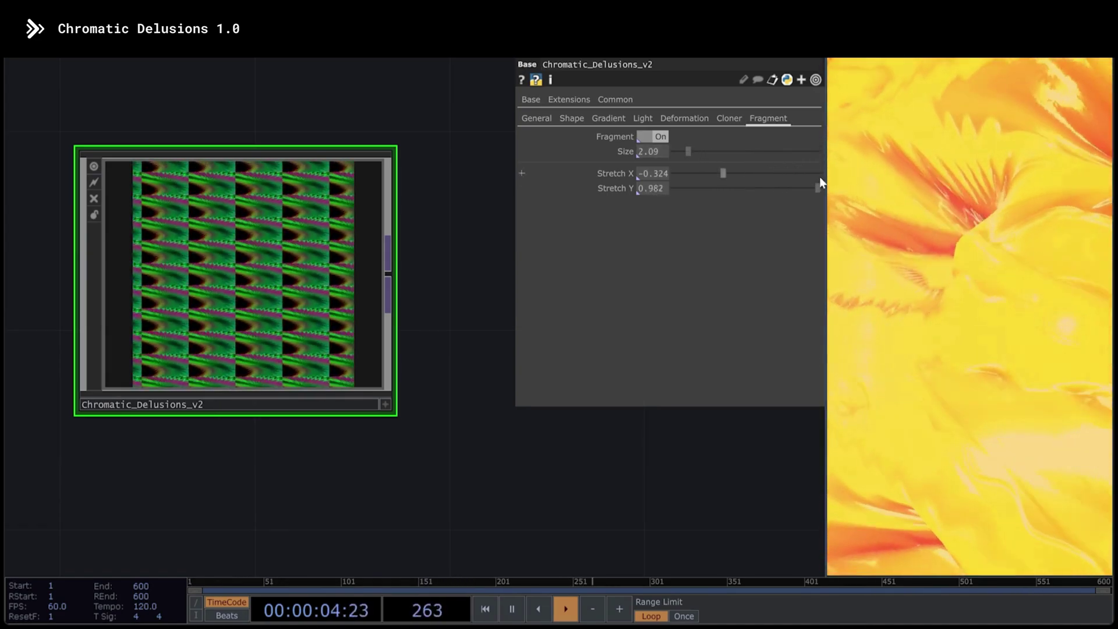
mouse_move(746, 187)
mouse_down()
mouse_move(705, 188)
mouse_move(744, 182)
mouse_up()
click(571, 118)
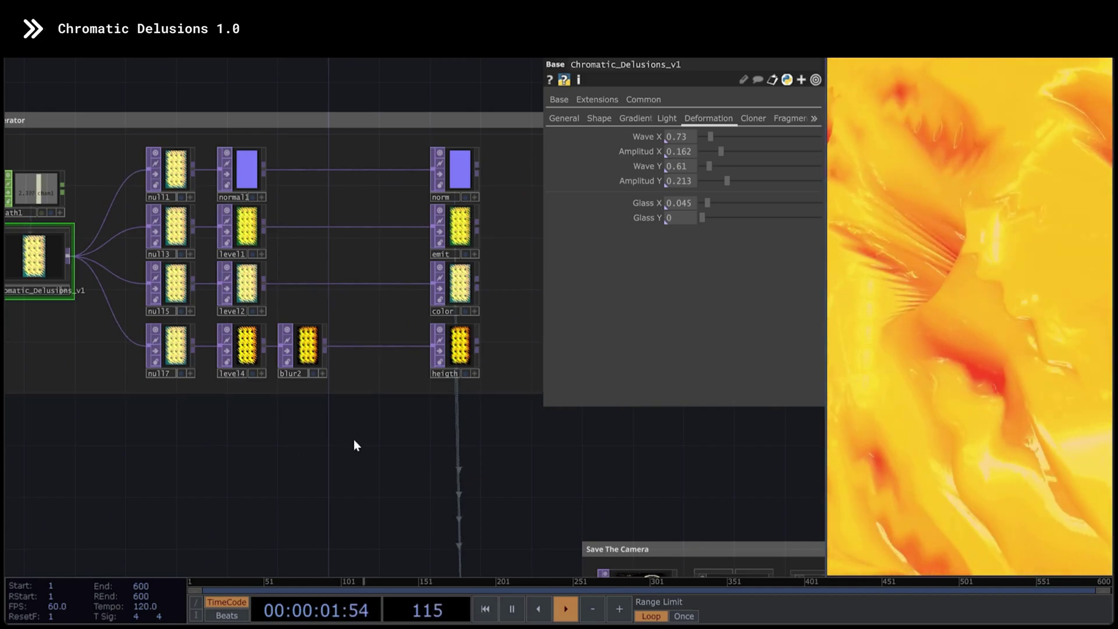
Step: Inspect pbr2, then drop Chromatic_Delusions_v1's Amplitud X and Wave Y to 0
scroll(354, 439, down, 3)
drag(354, 433, 341, 111)
click(420, 337)
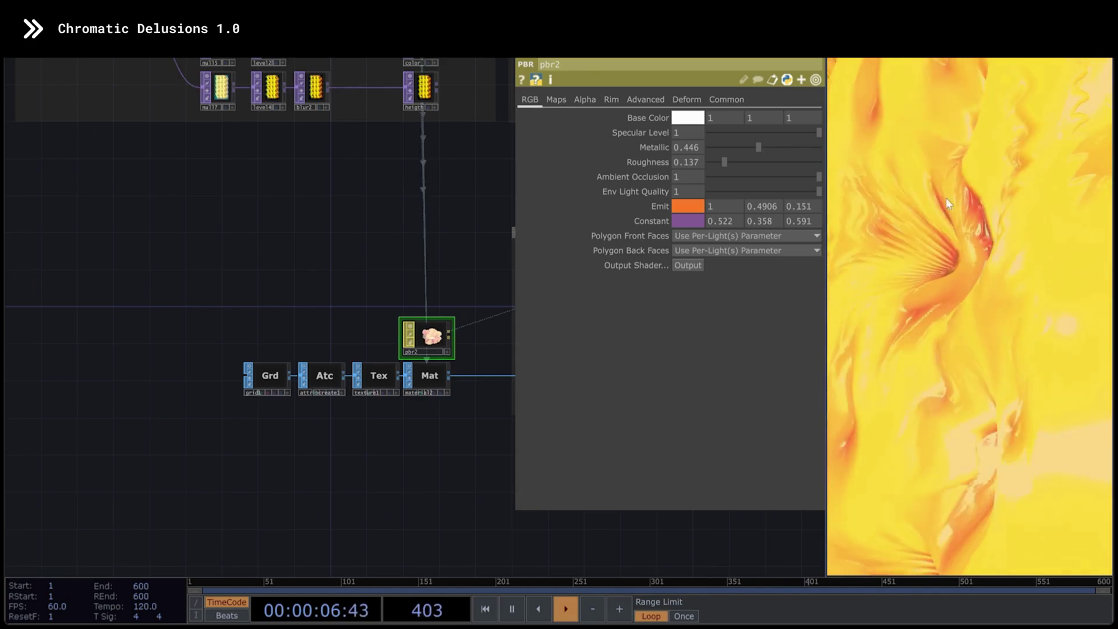
drag(334, 212, 267, 439)
click(186, 268)
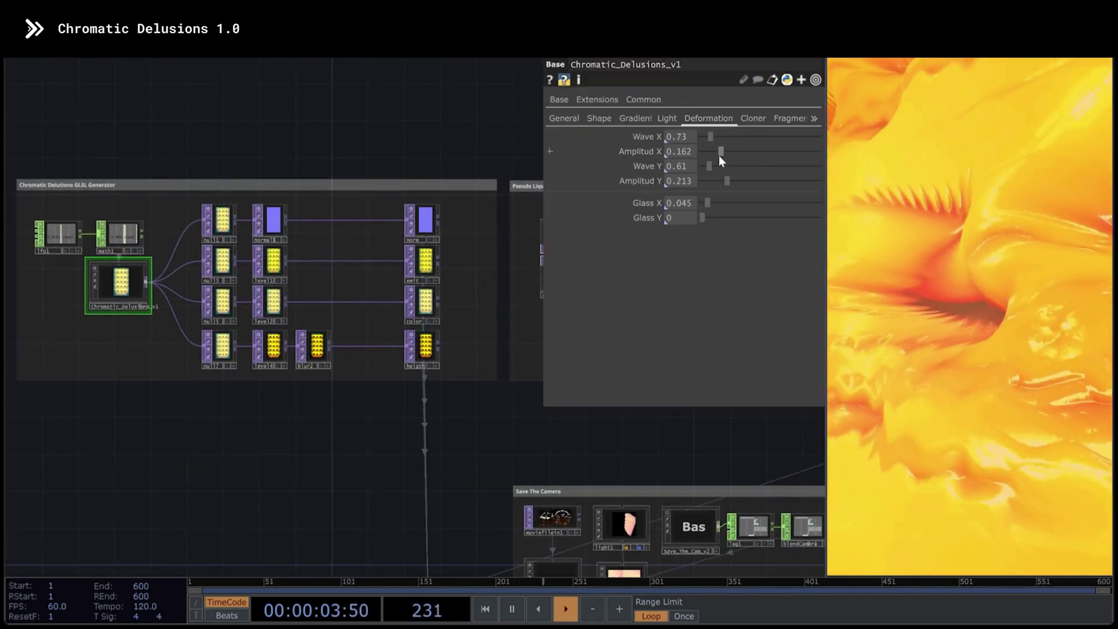
drag(720, 152, 699, 166)
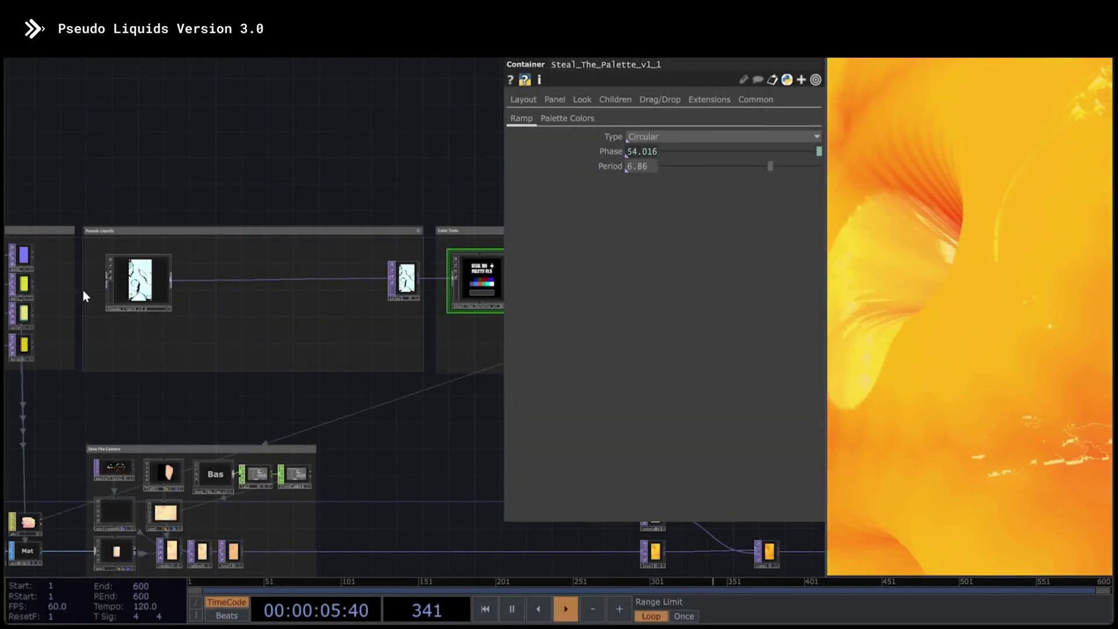
Step: Select Pseudo_Liquid_v3_0 and browse its Color, Noise, Blur, Displace and Mirror pages
scroll(122, 288, up, 5)
click(123, 288)
scroll(123, 287, up, 3)
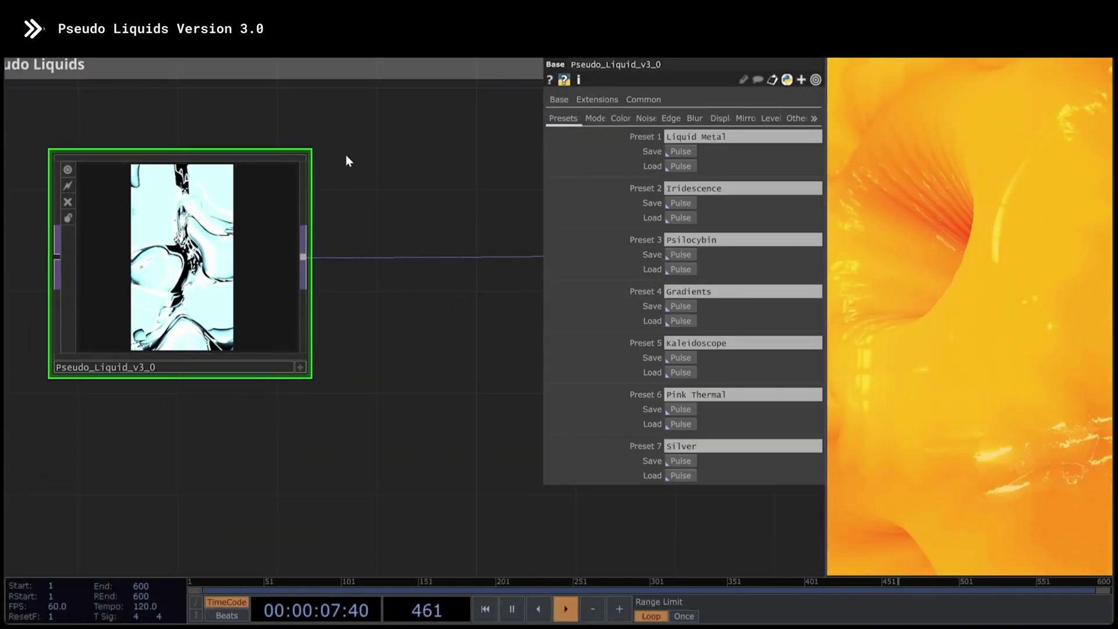
scroll(237, 240, down, 2)
drag(192, 87, 268, 106)
scroll(244, 256, up, 5)
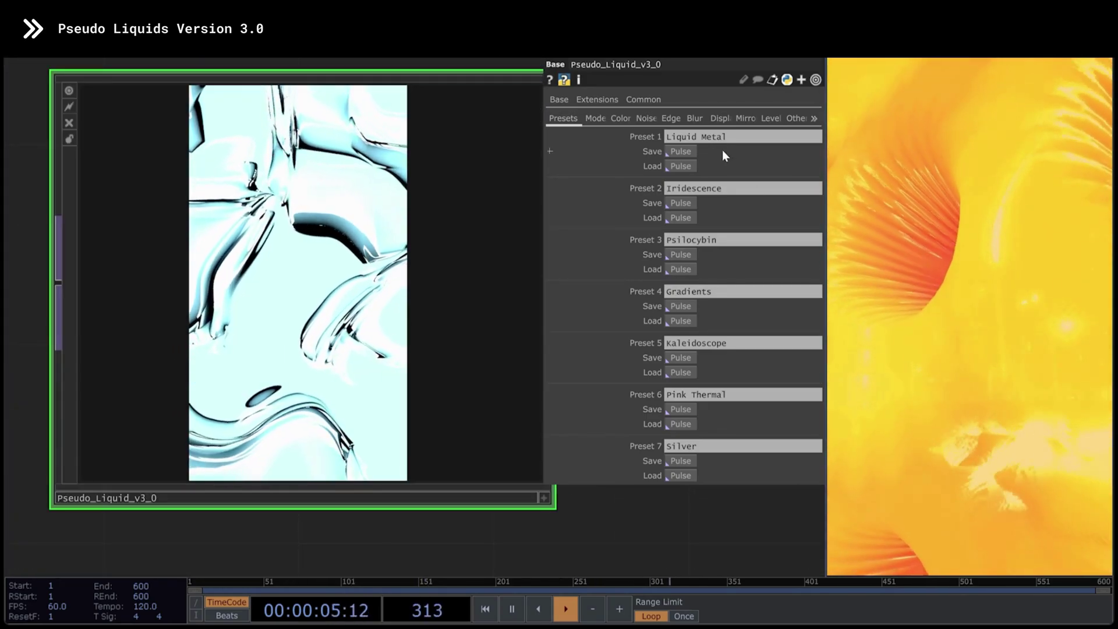
click(624, 118)
click(647, 118)
click(691, 118)
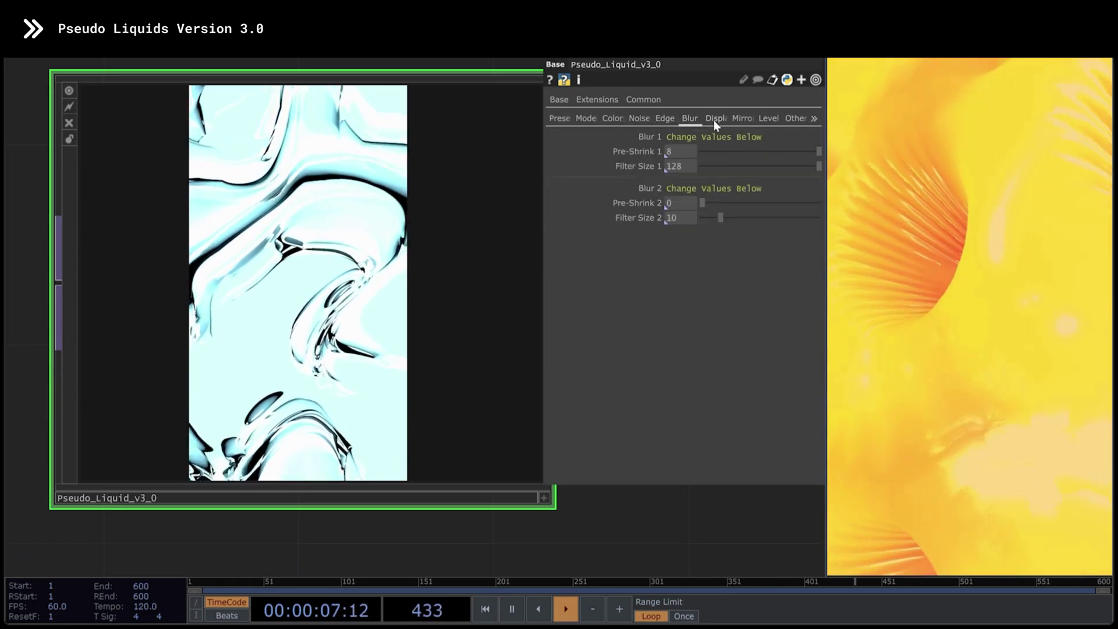
click(714, 119)
click(743, 119)
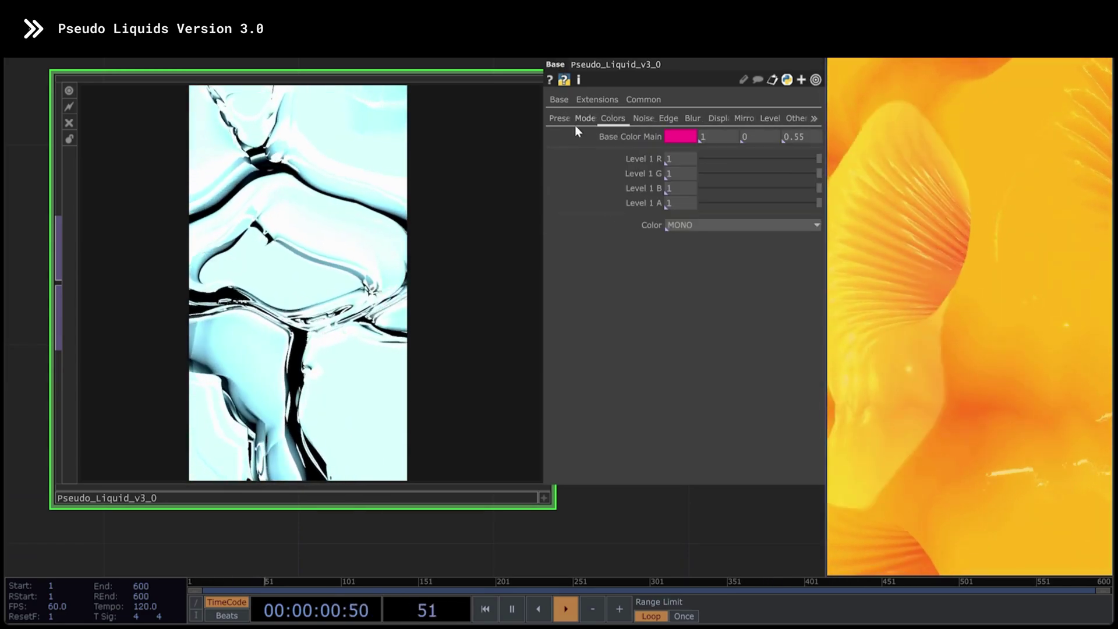
Step: Cycle Select Mode through ByPass, Plastic, Kaleidoscope, Feedback and Glass, settling on Obsidian
click(582, 118)
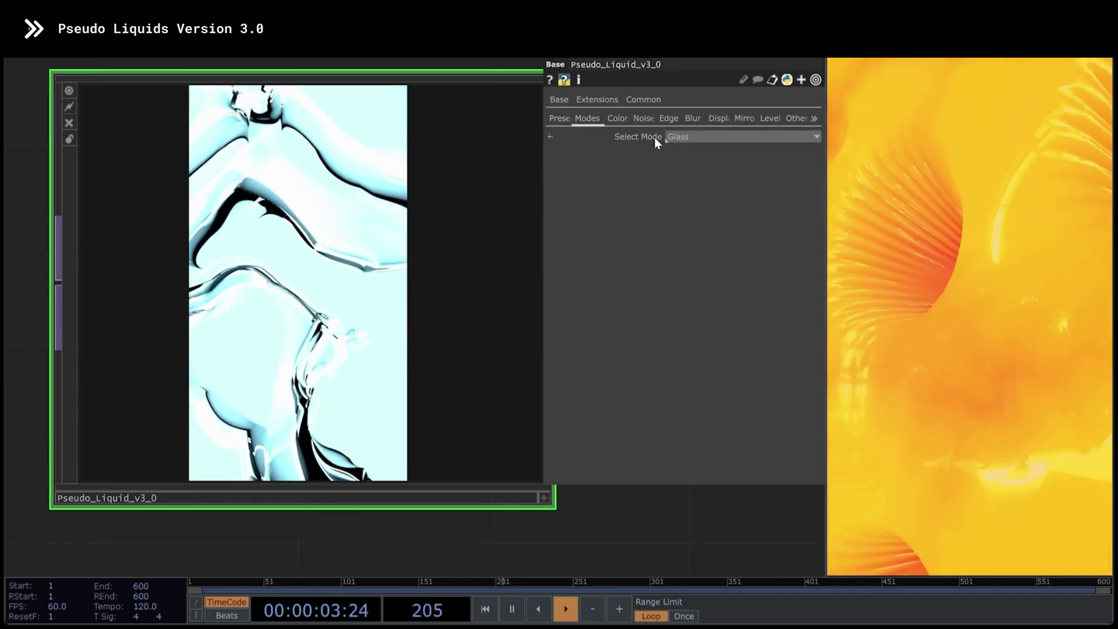
click(706, 141)
click(689, 152)
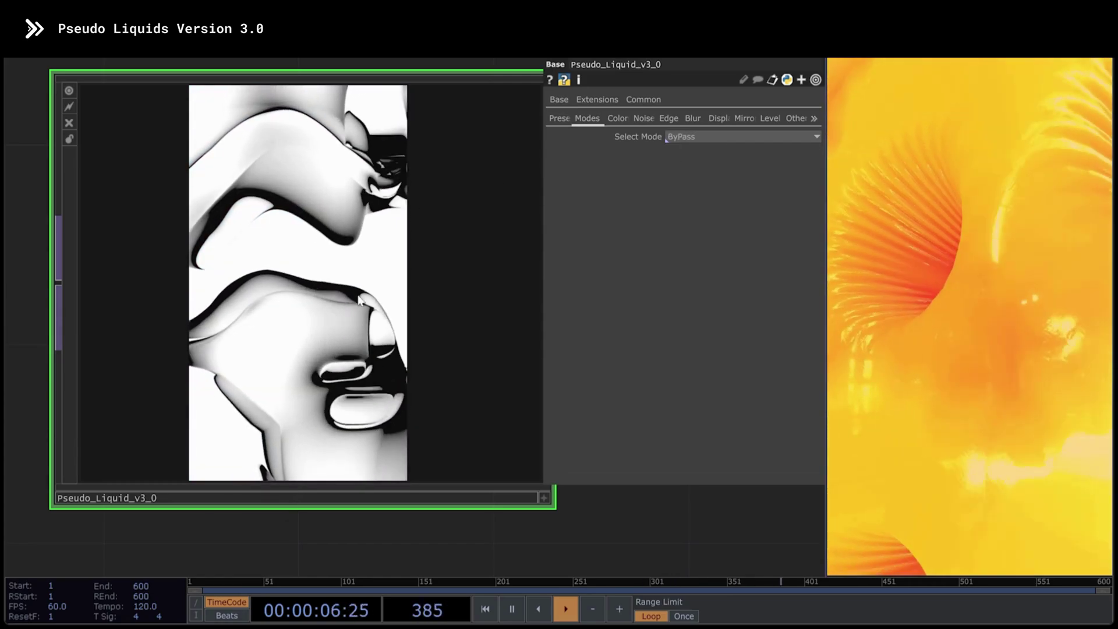
click(703, 137)
click(688, 173)
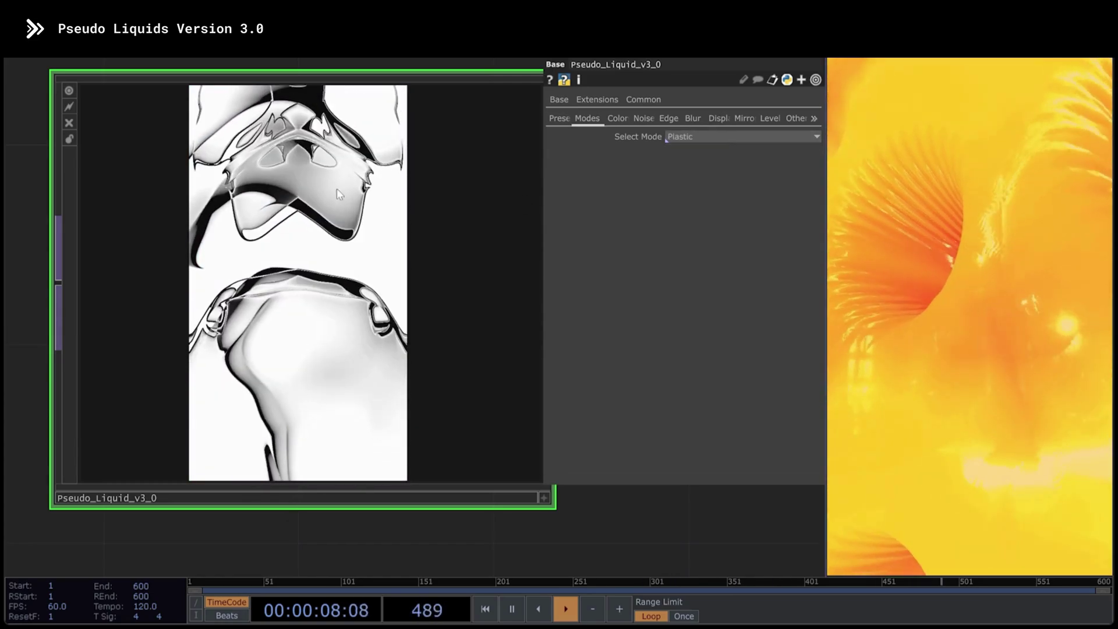
click(703, 138)
click(688, 183)
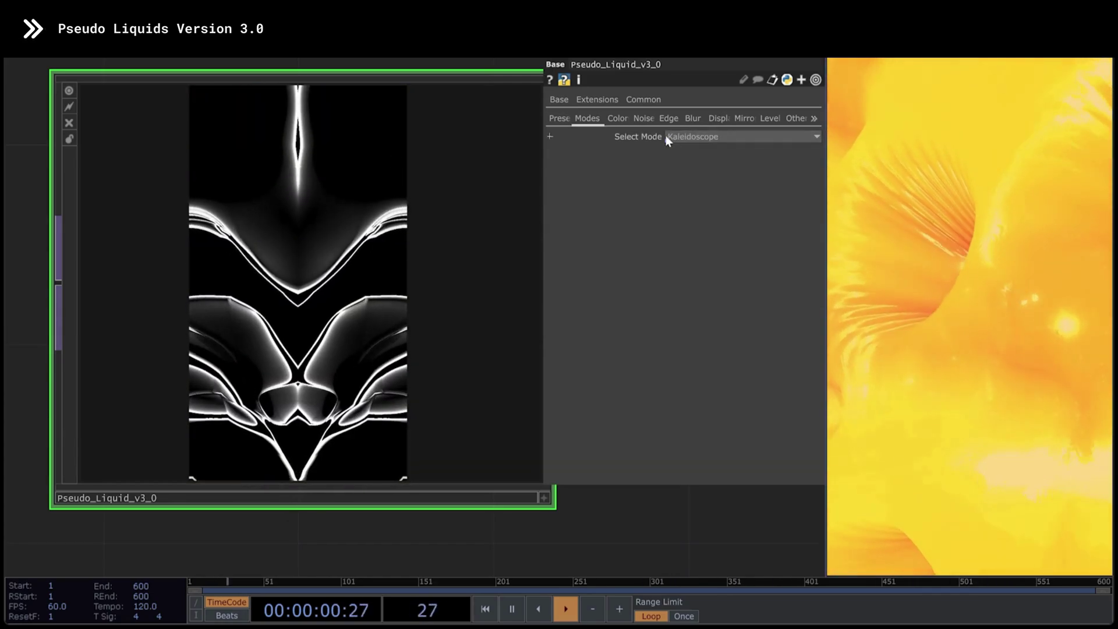
click(668, 139)
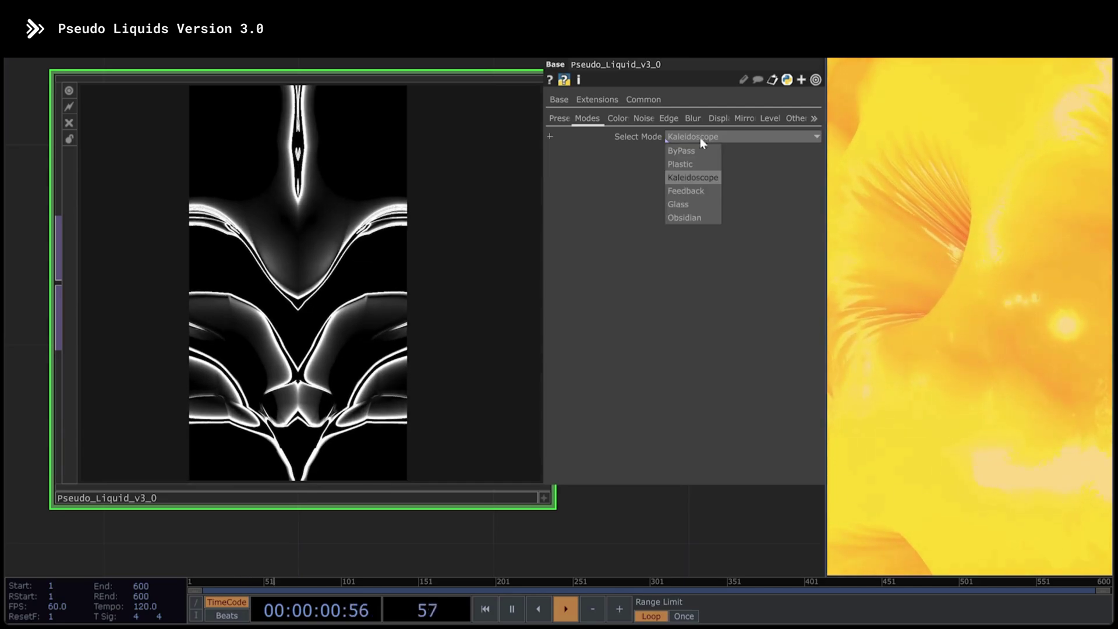
click(684, 200)
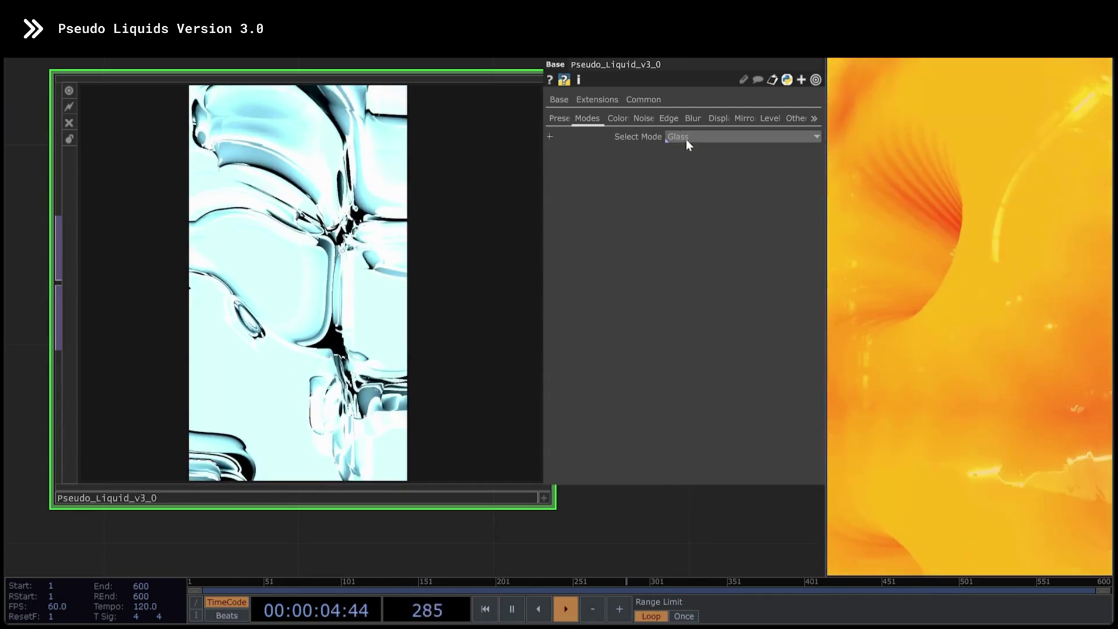
click(686, 138)
click(685, 217)
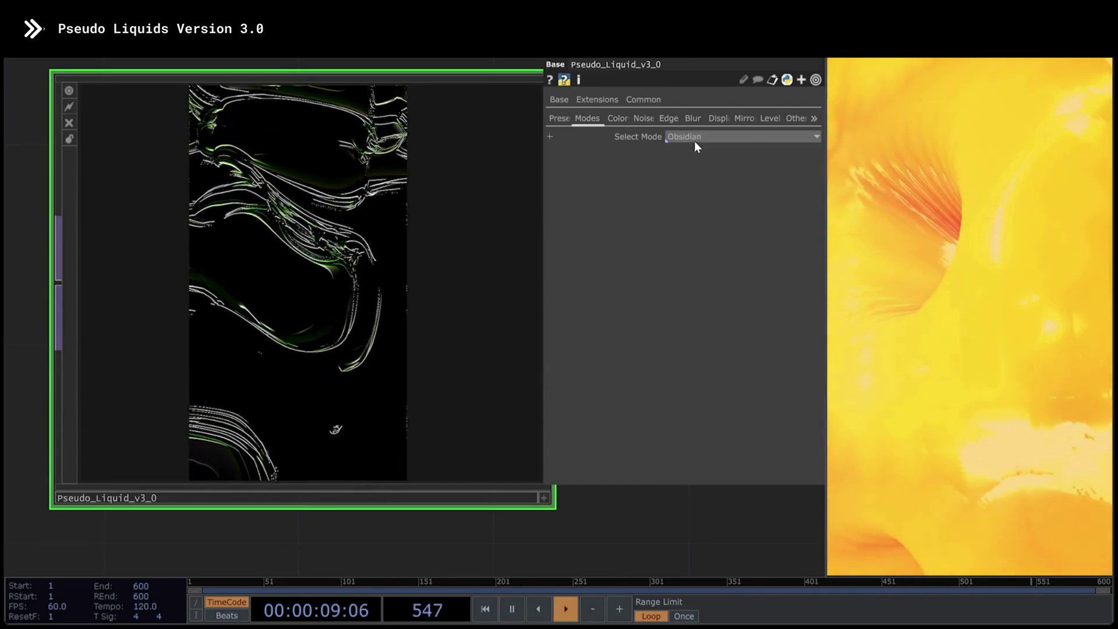
click(695, 141)
Step: Load the Liquid Metal, Iridescence, Psilocybin, Gradients and Pink Thermal presets in turn
click(694, 162)
click(557, 126)
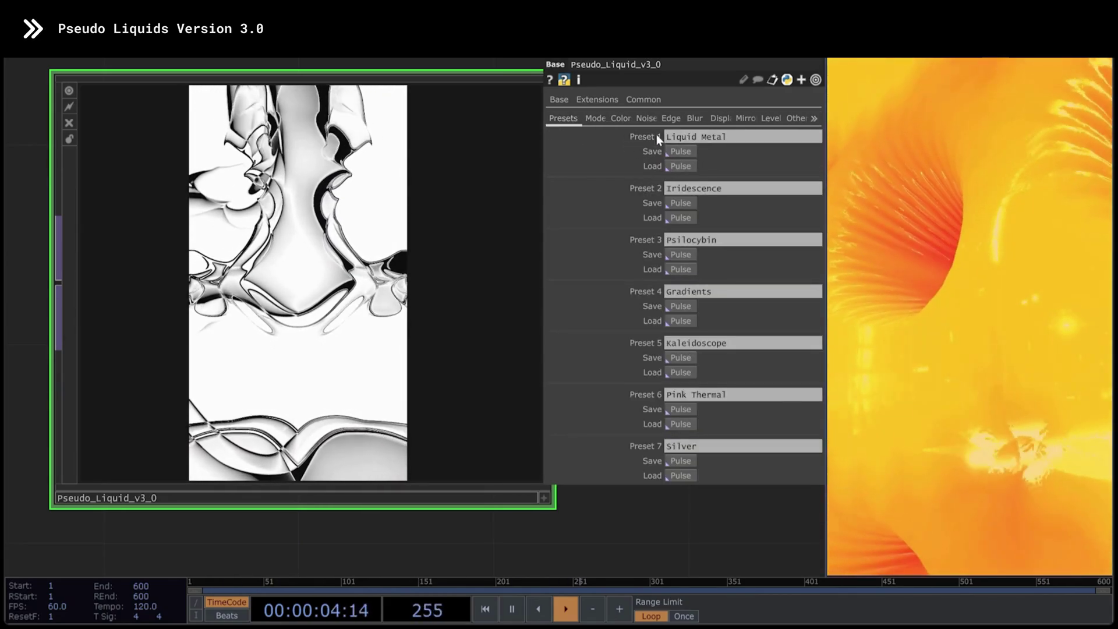
click(681, 167)
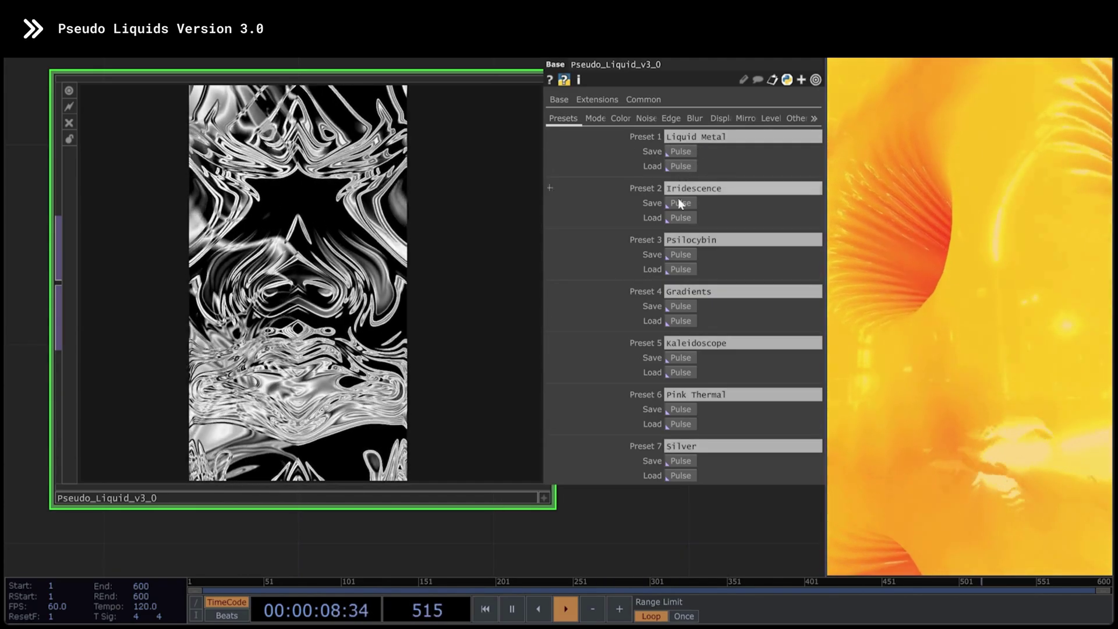
click(680, 218)
click(682, 270)
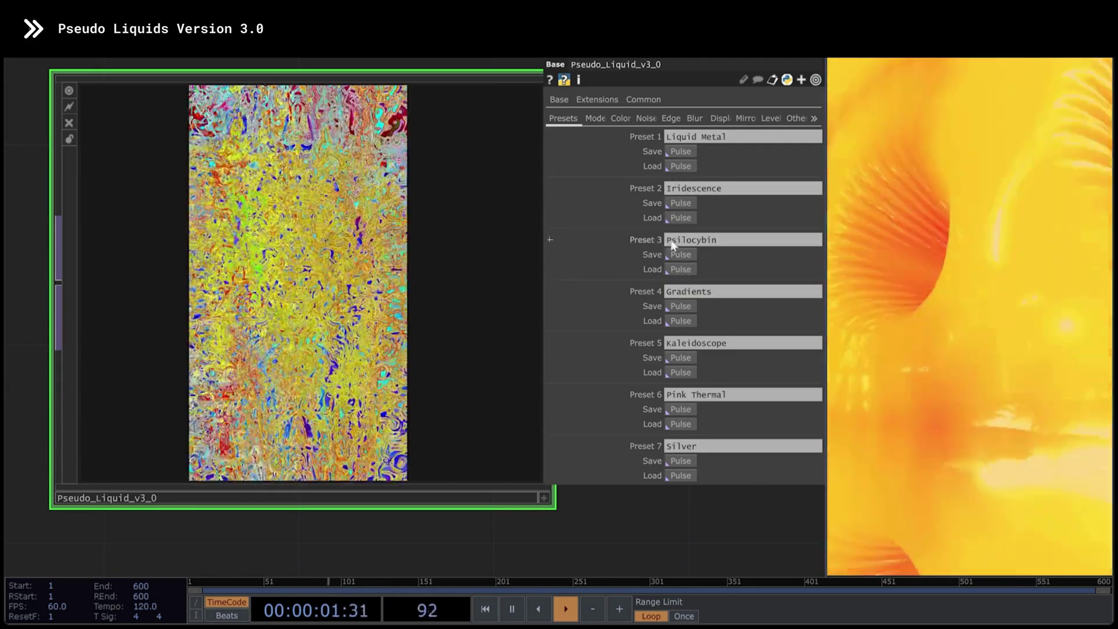
click(680, 321)
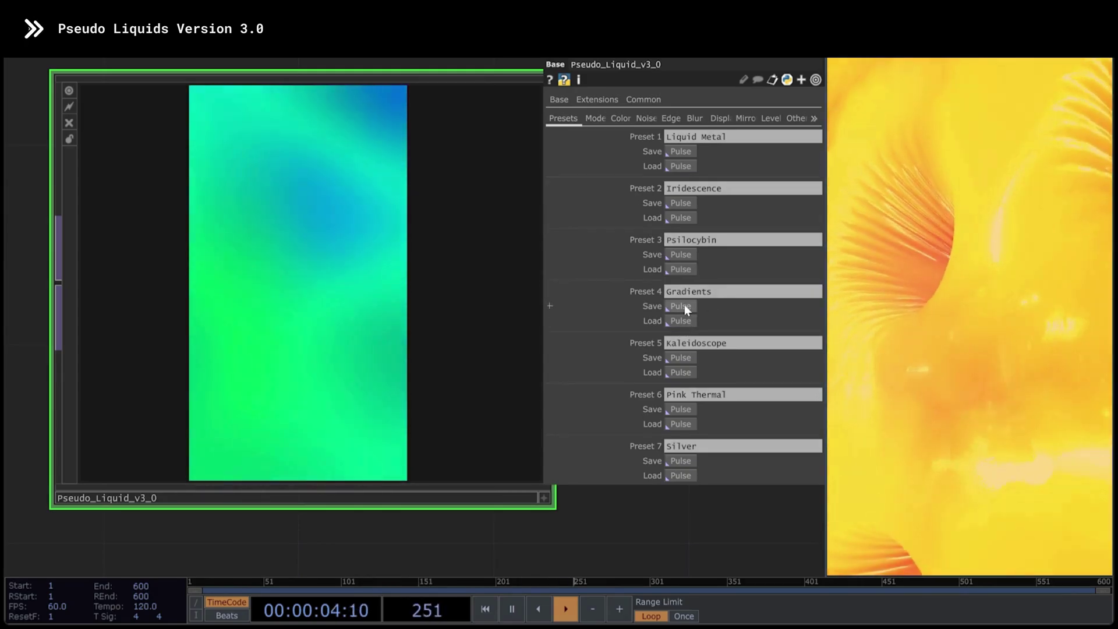
click(678, 425)
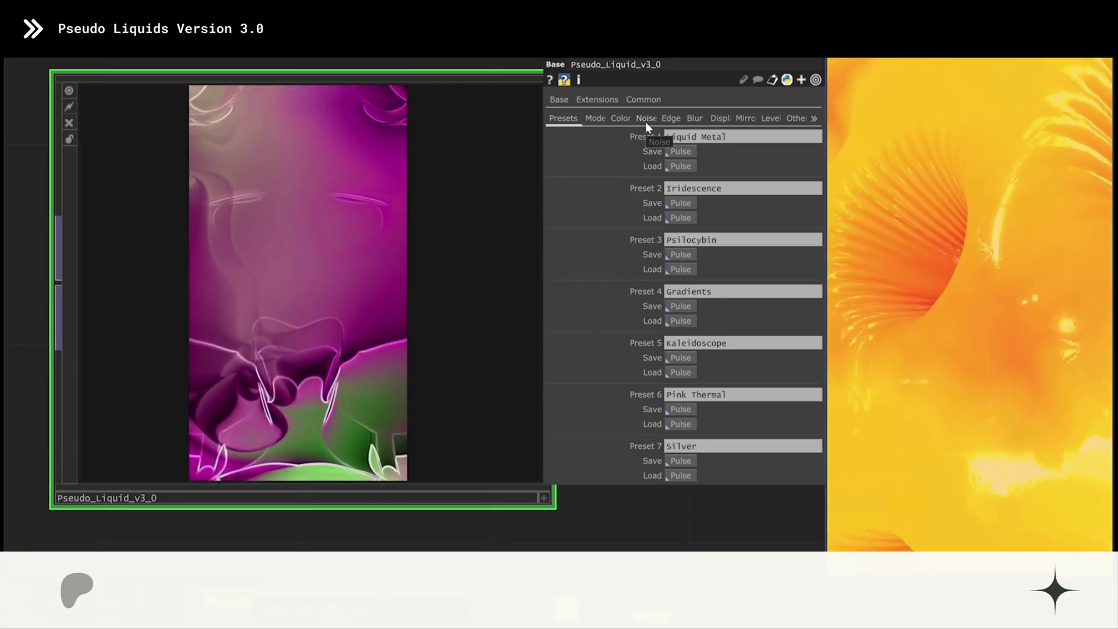
Step: Lower noise Period to 0.751 and save the look as Preset 1 named Pink
click(645, 121)
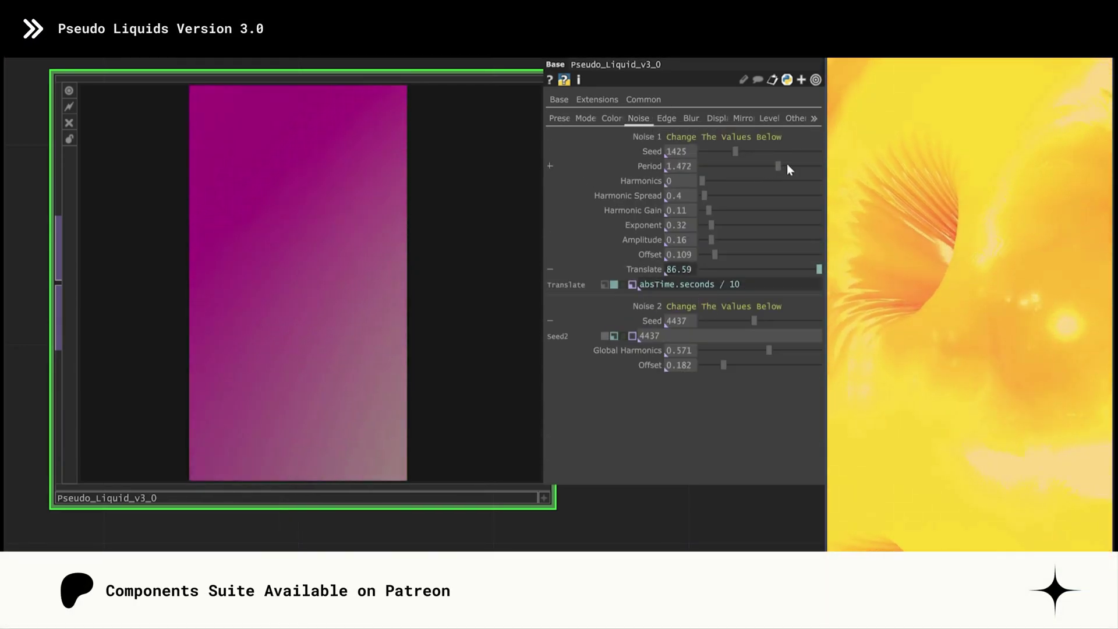
drag(787, 163, 714, 166)
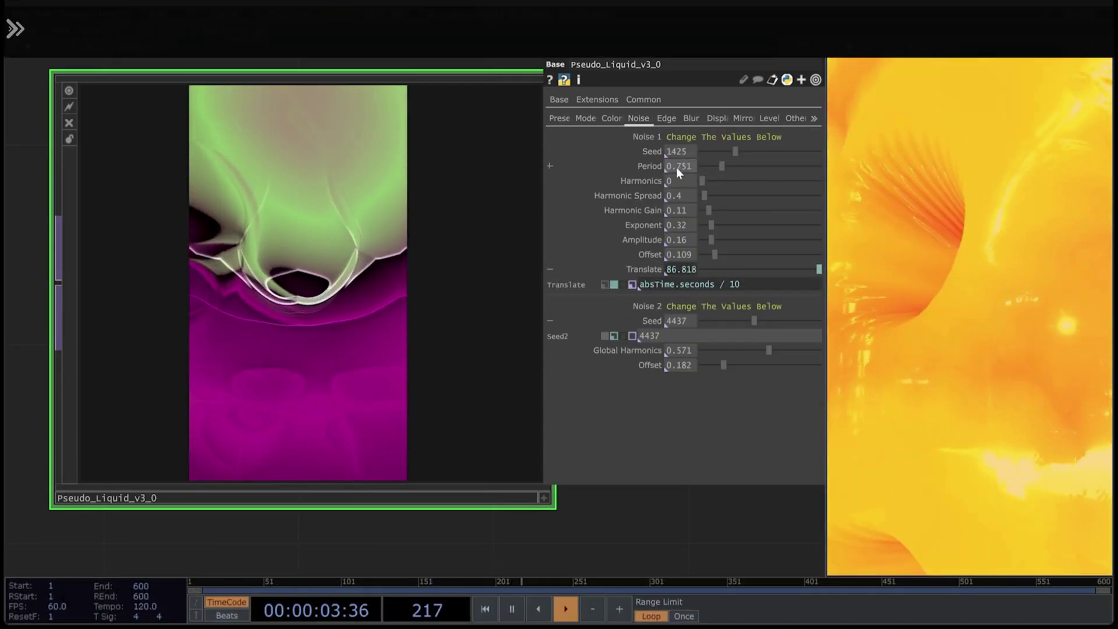
click(560, 118)
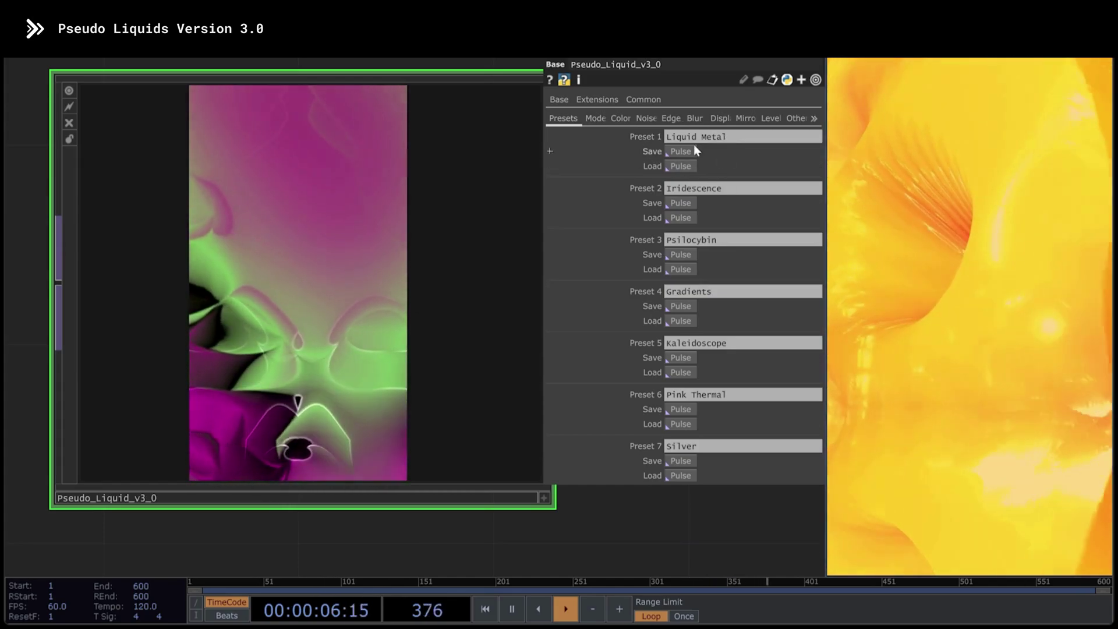
click(696, 138)
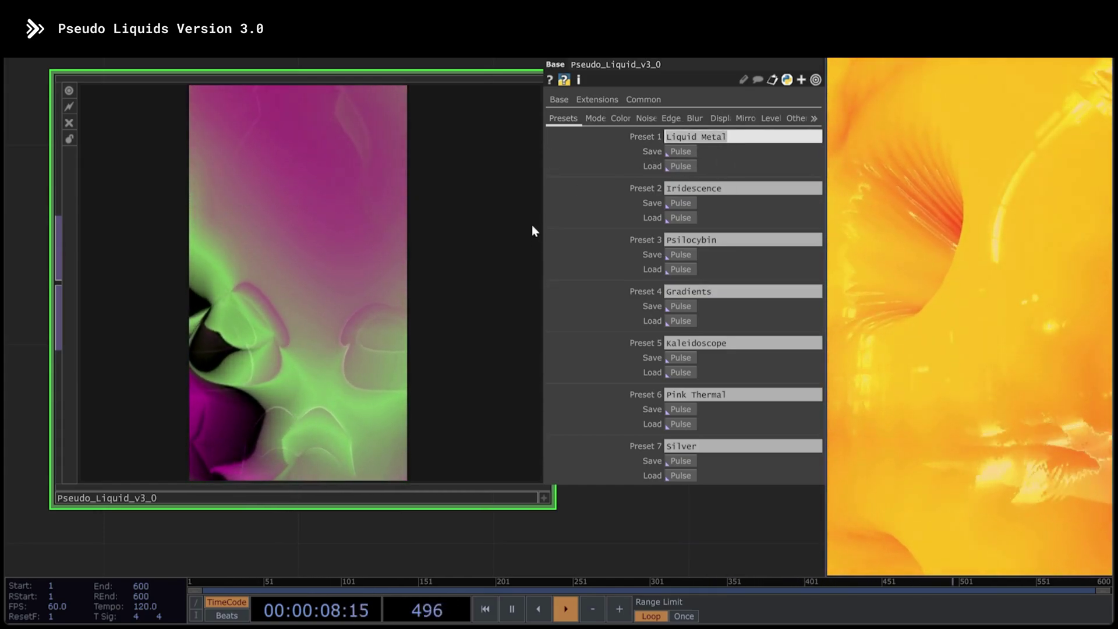
text(Pink)
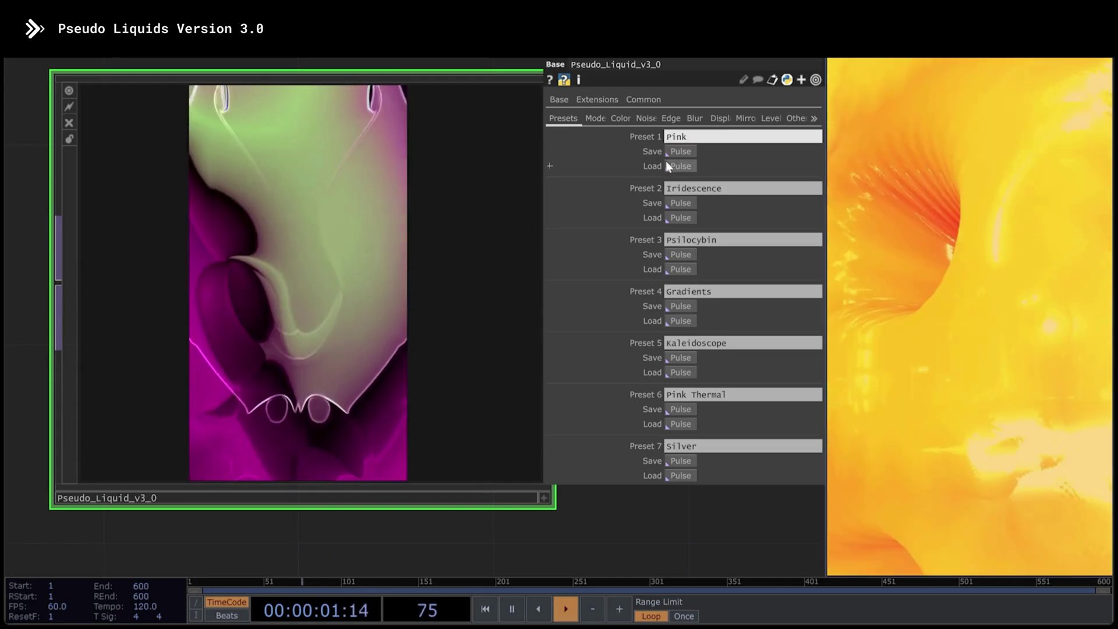
click(681, 151)
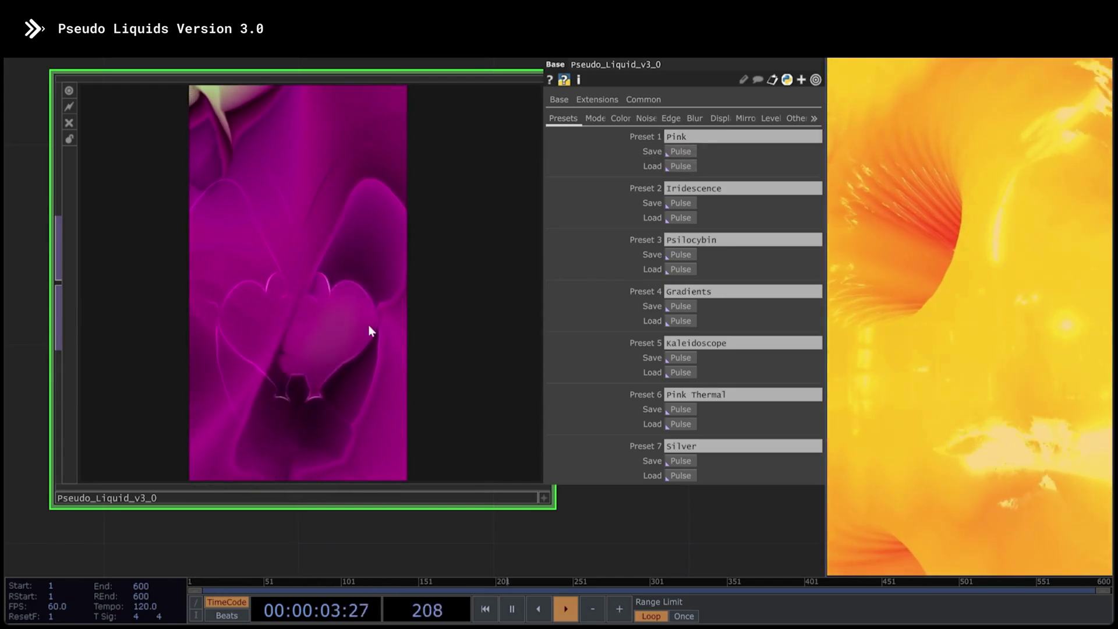
Step: Reload Iridescence and Psilocybin, then rename the component Pseudo_Liquid_v3_1
click(677, 217)
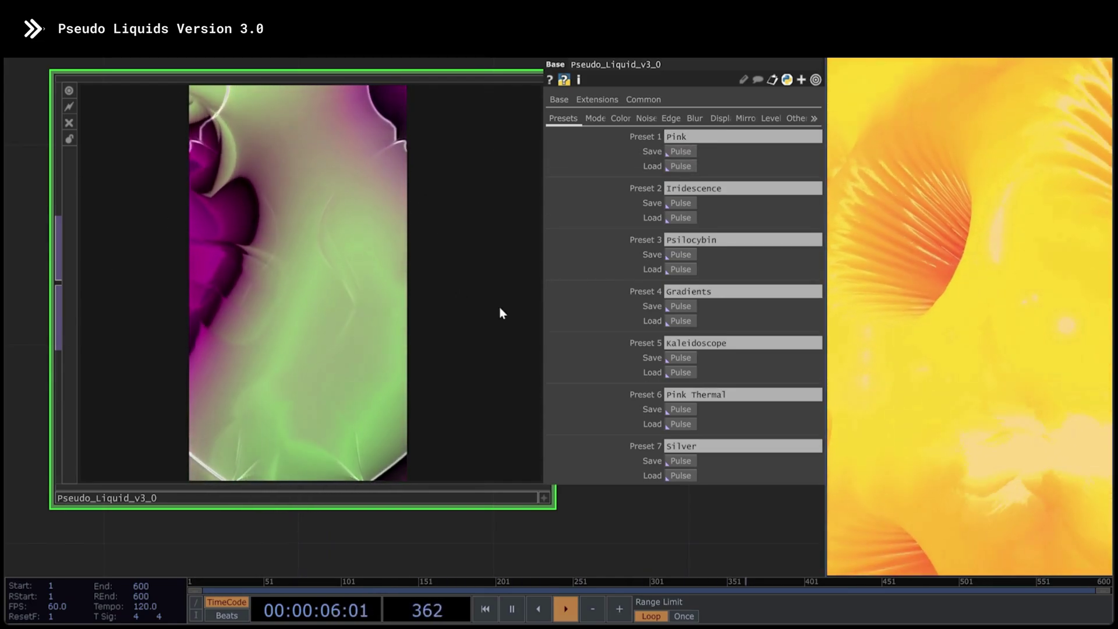
click(687, 272)
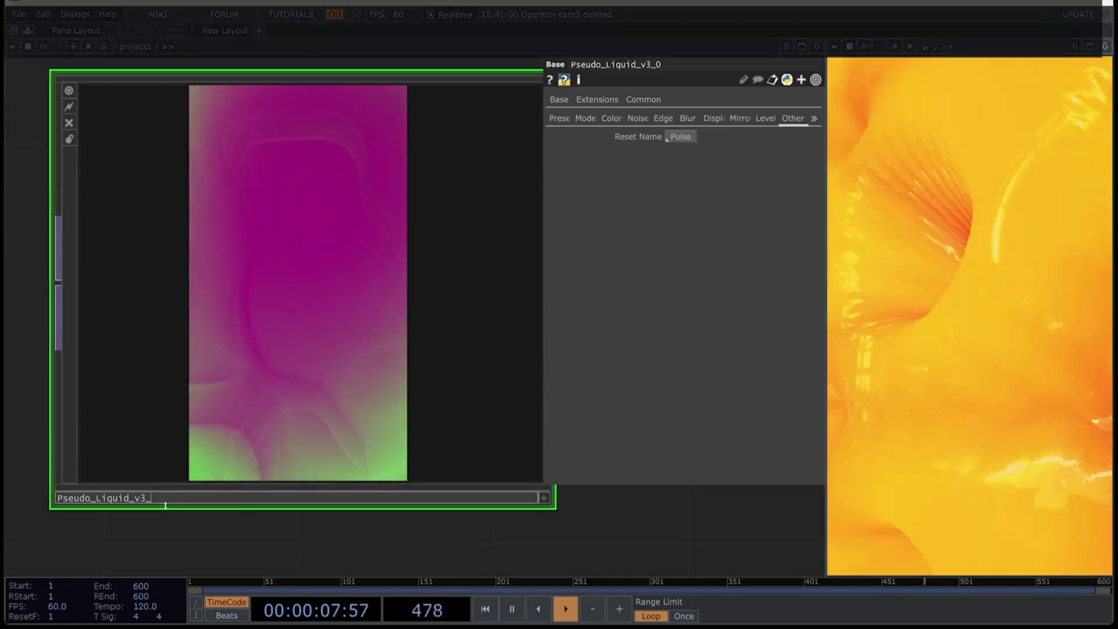
text(1)
key(Return)
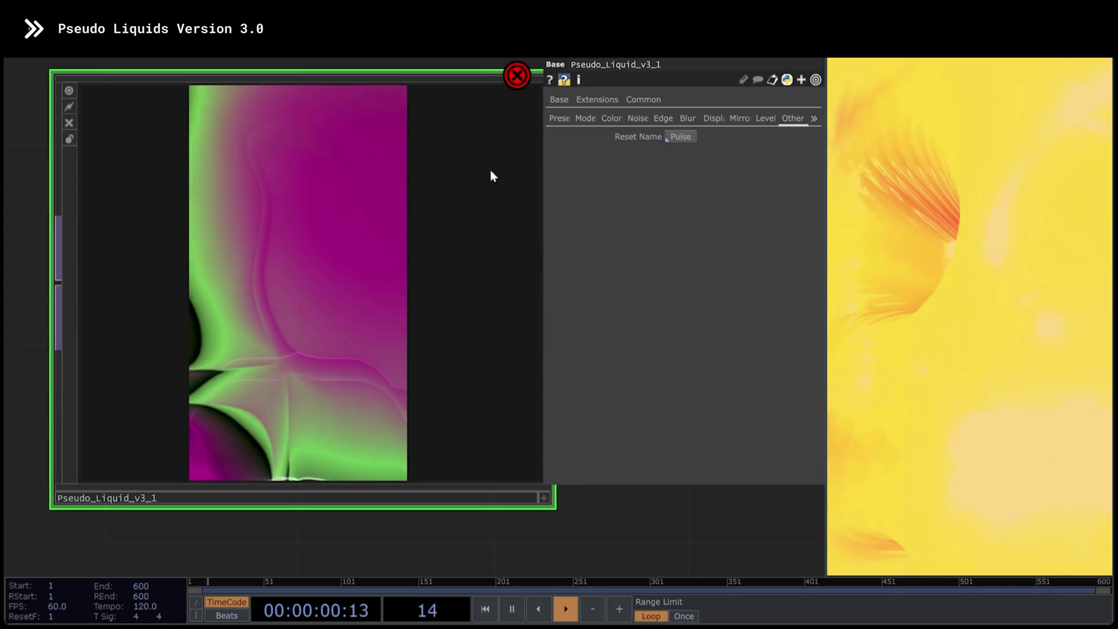
click(680, 135)
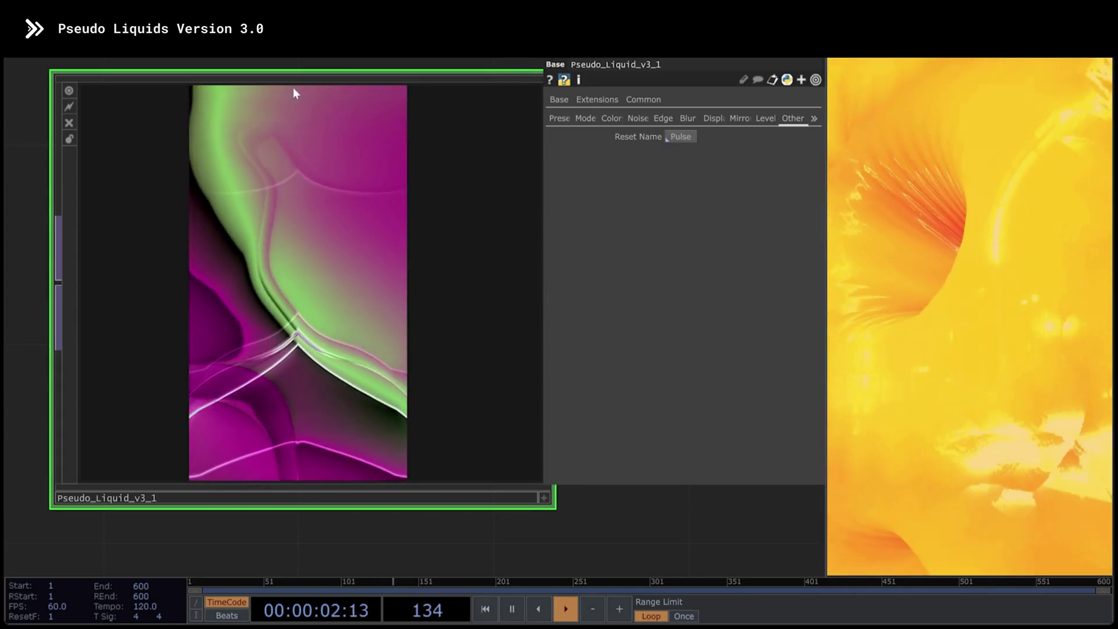
Step: Zoom out from color1 and pan to Steal_The_Palette_v1_1 and Pick_Da_Color_v1.0
scroll(320, 218, down, 5)
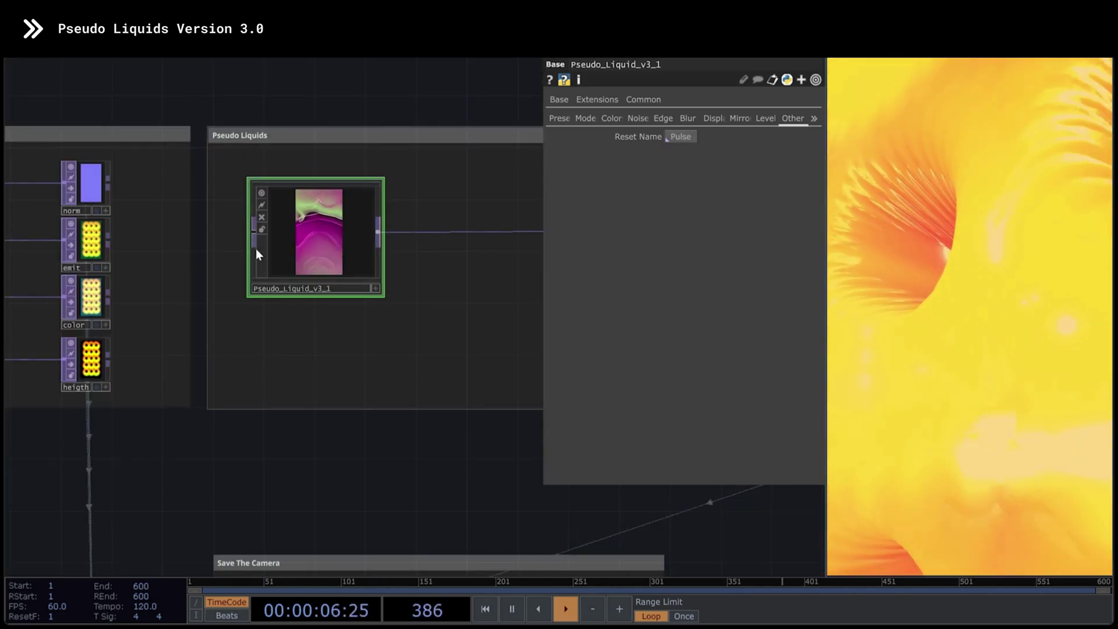
scroll(256, 249, down, 3)
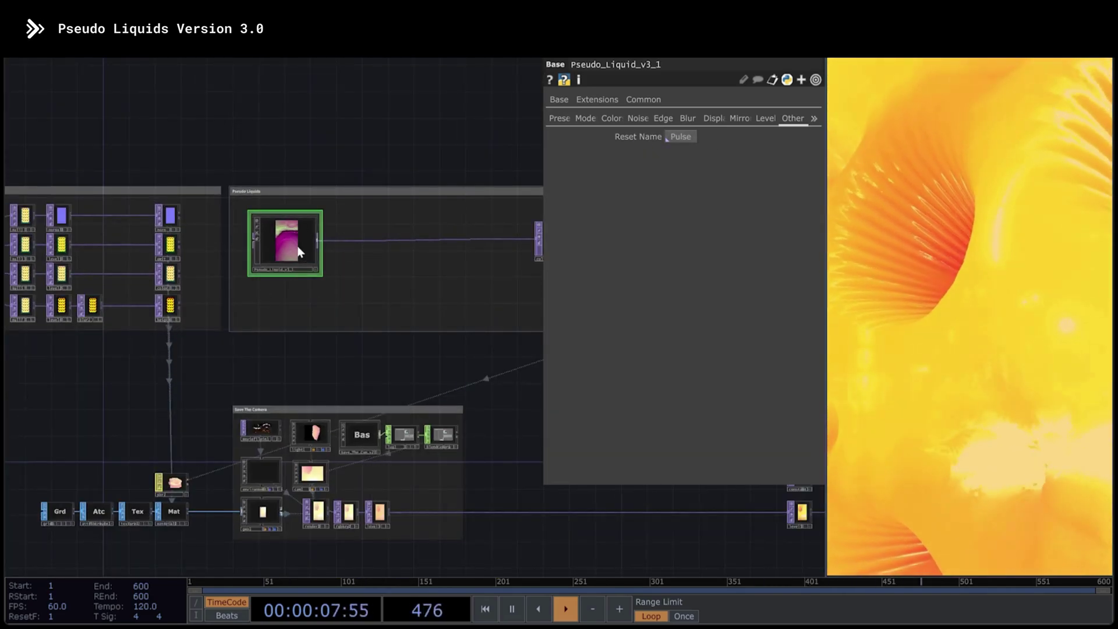
drag(342, 366, 247, 349)
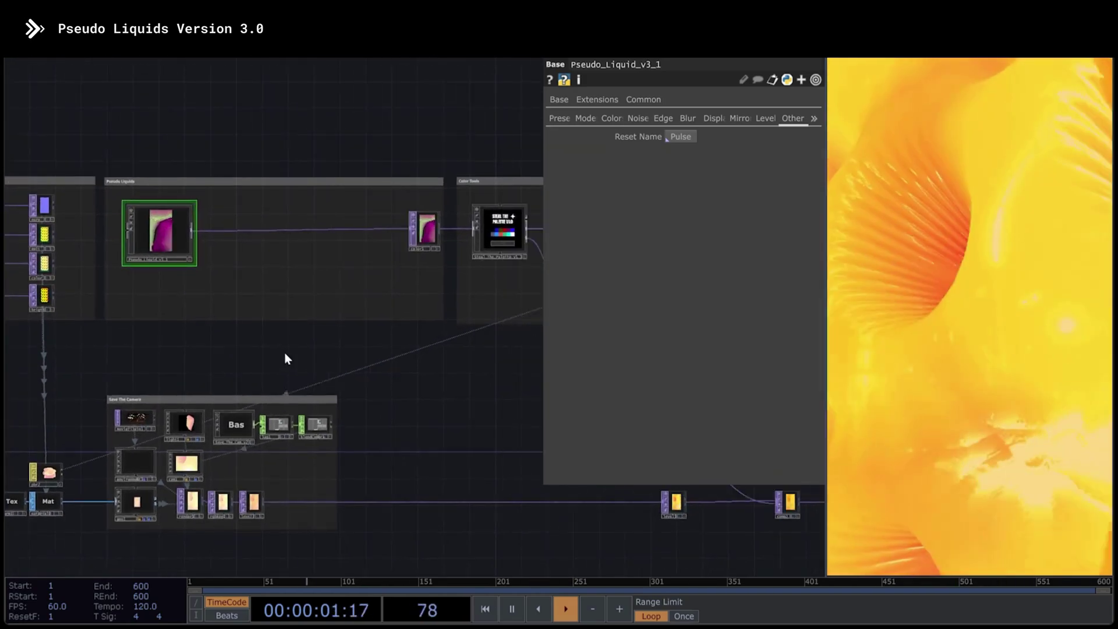
drag(284, 352, 259, 352)
scroll(424, 107, up, 3)
scroll(407, 110, right, 5)
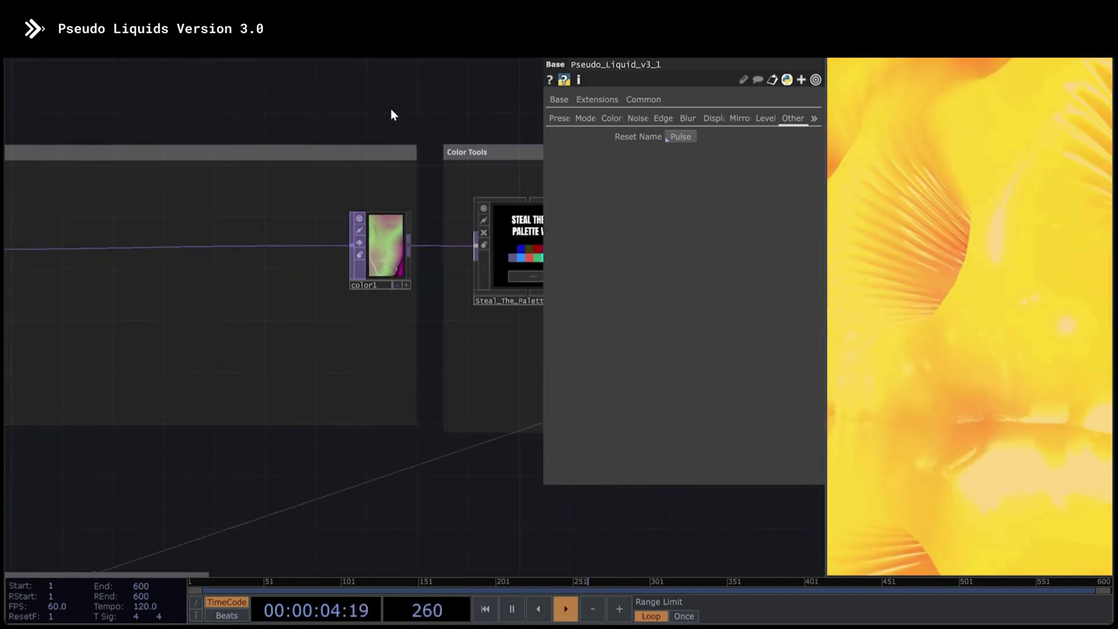
scroll(341, 244, right, 2)
scroll(341, 243, up, 5)
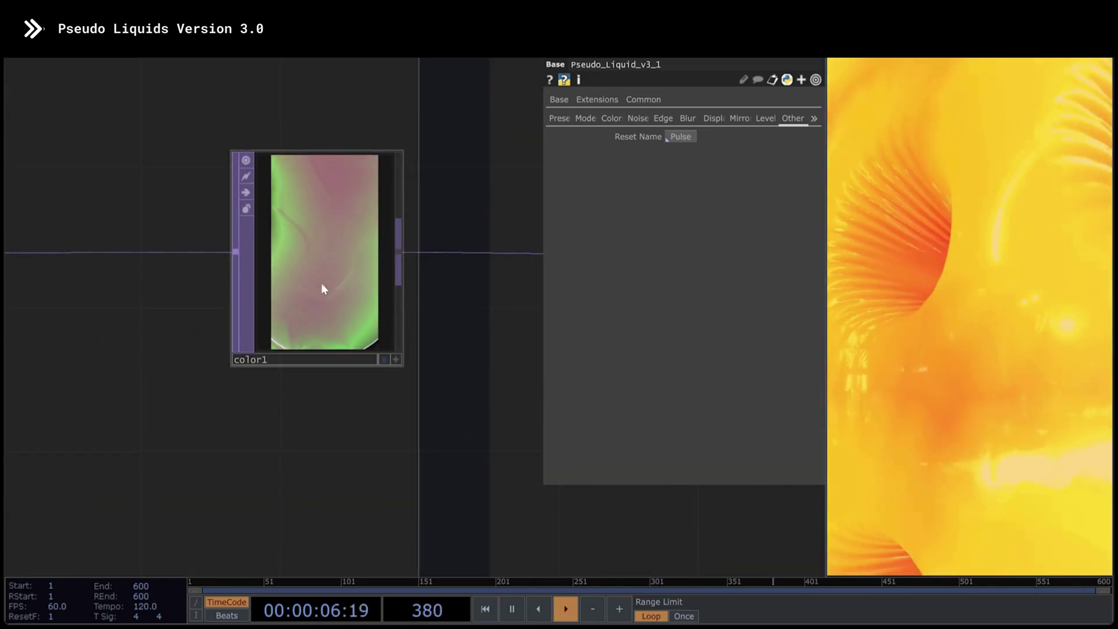
scroll(314, 273, down, 6)
drag(419, 149, 236, 139)
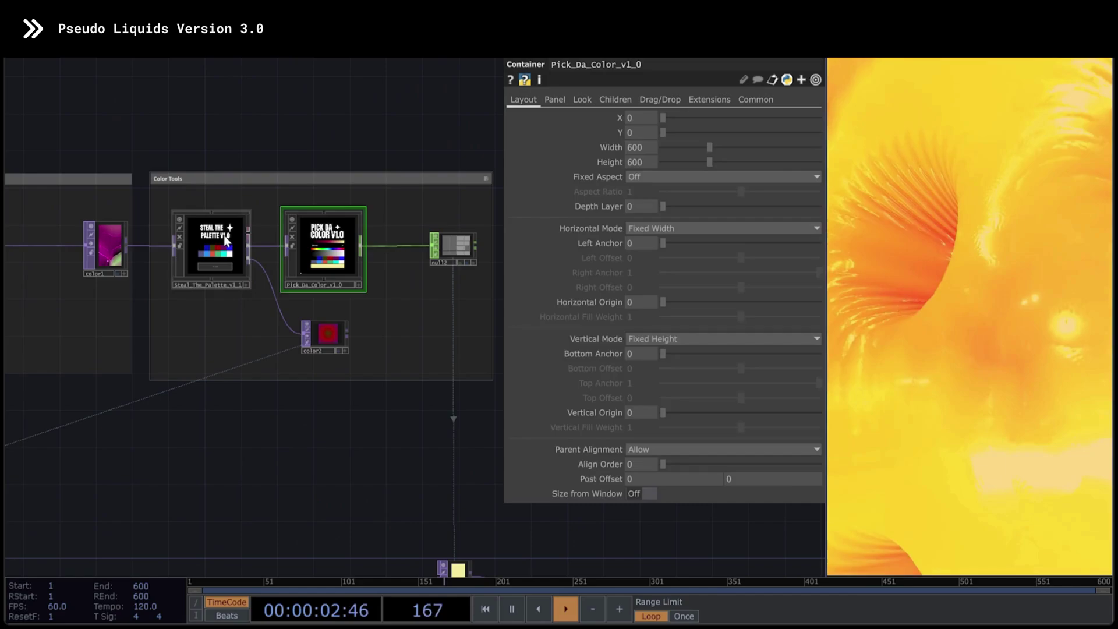
Step: Select Steal_The_Palette_v1_1 and press Get Pallete four times for fresh palettes from color1
click(226, 238)
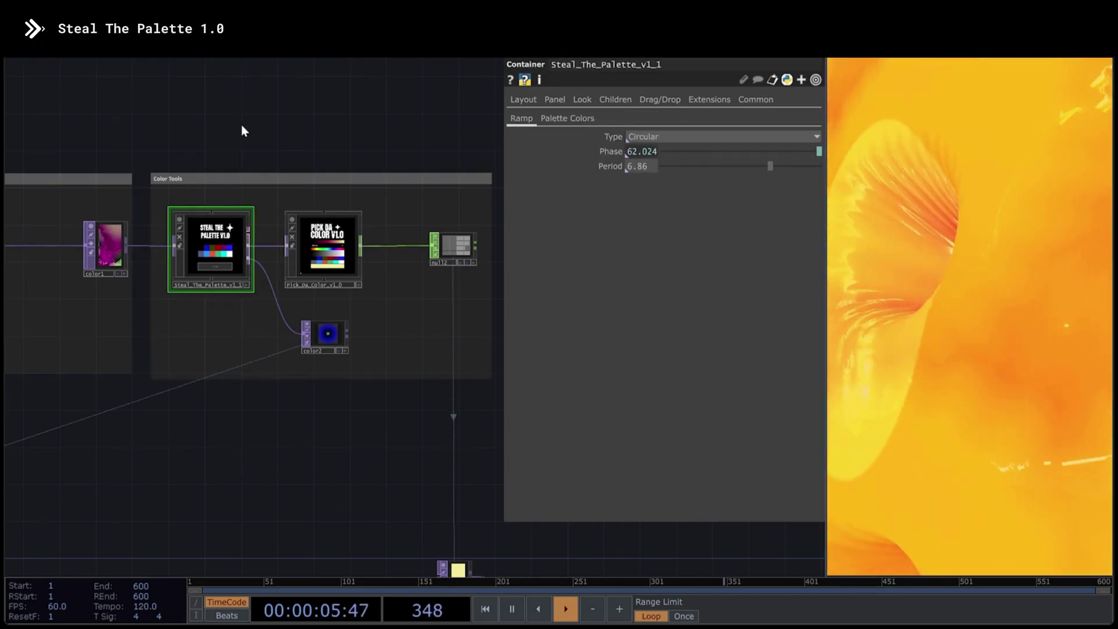
scroll(201, 131, up, 3)
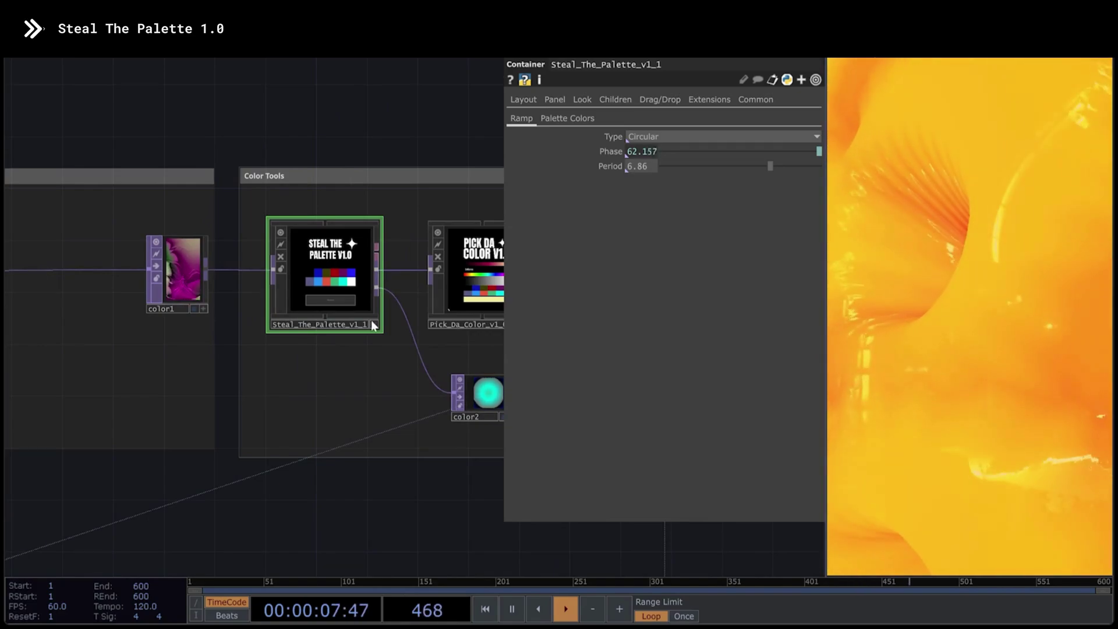
scroll(338, 279, up, 2)
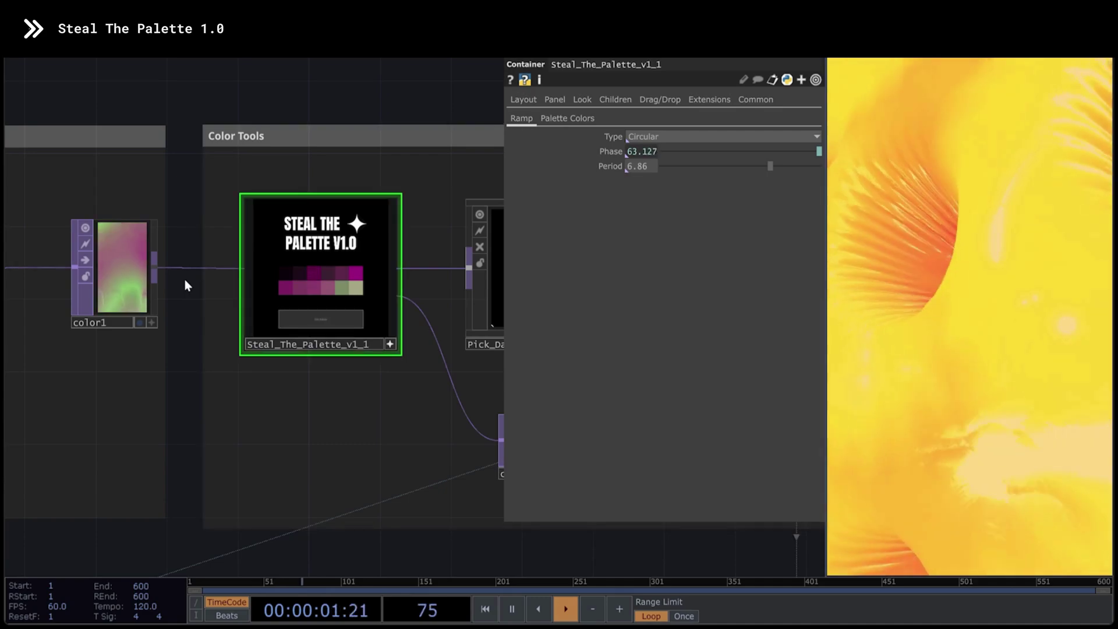
click(335, 319)
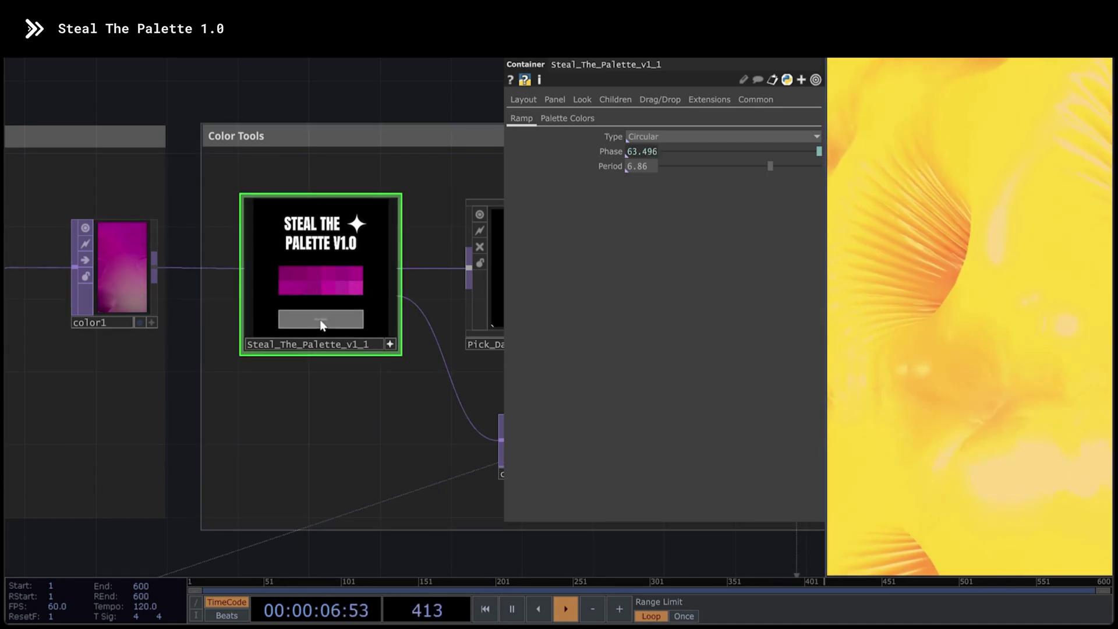
click(320, 319)
click(322, 320)
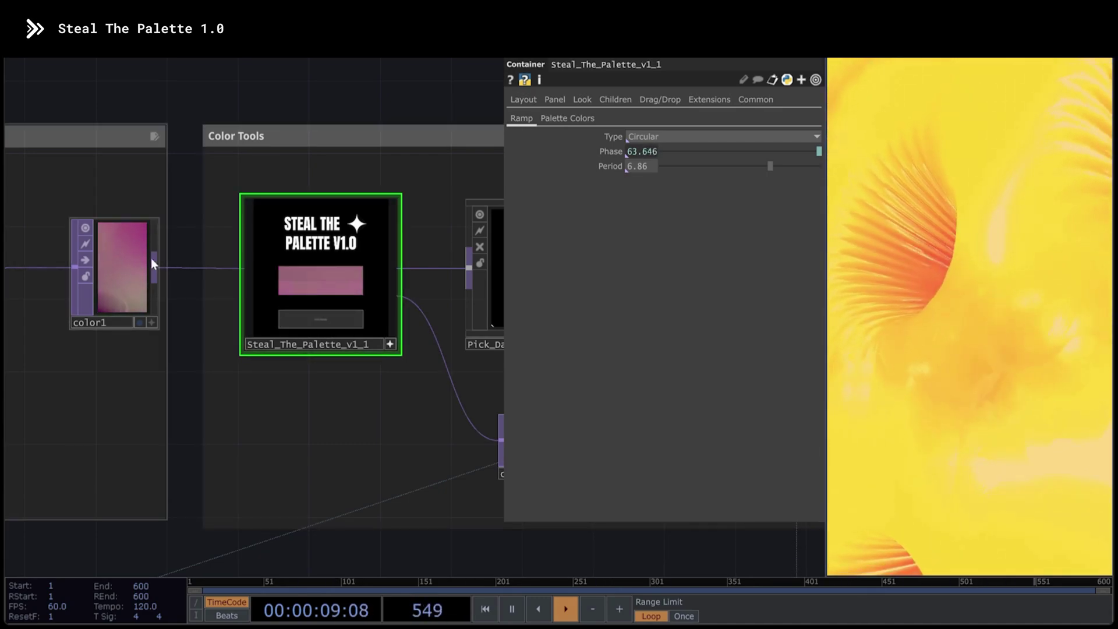
click(327, 320)
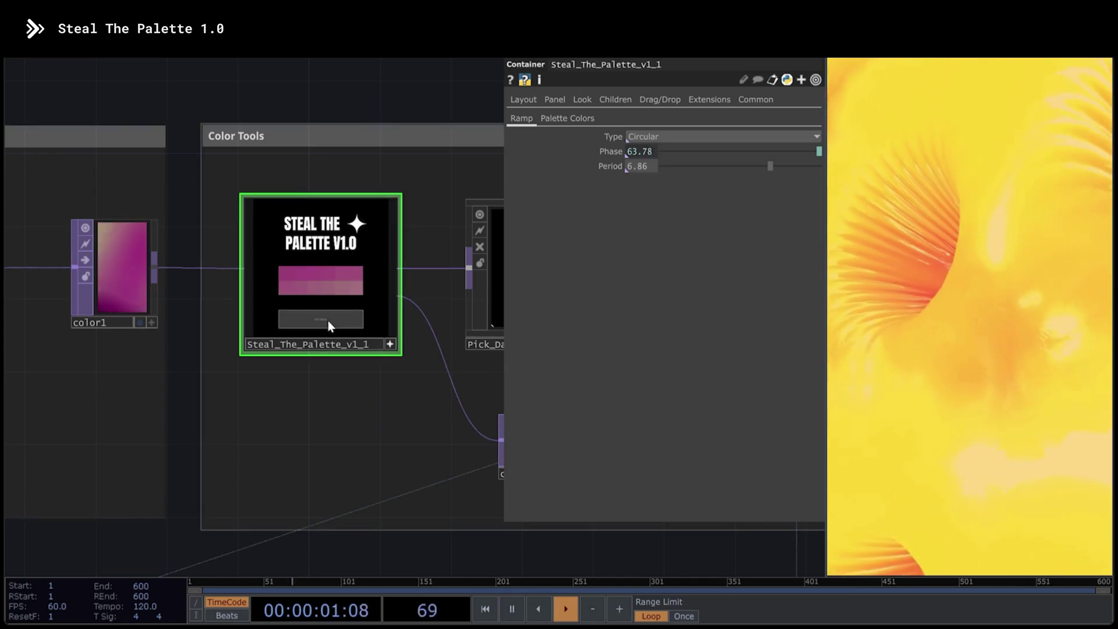
Step: Select Pseudo_Liquid_v3_1 and show its Modes page
scroll(294, 282, up, 1)
scroll(343, 289, down, 5)
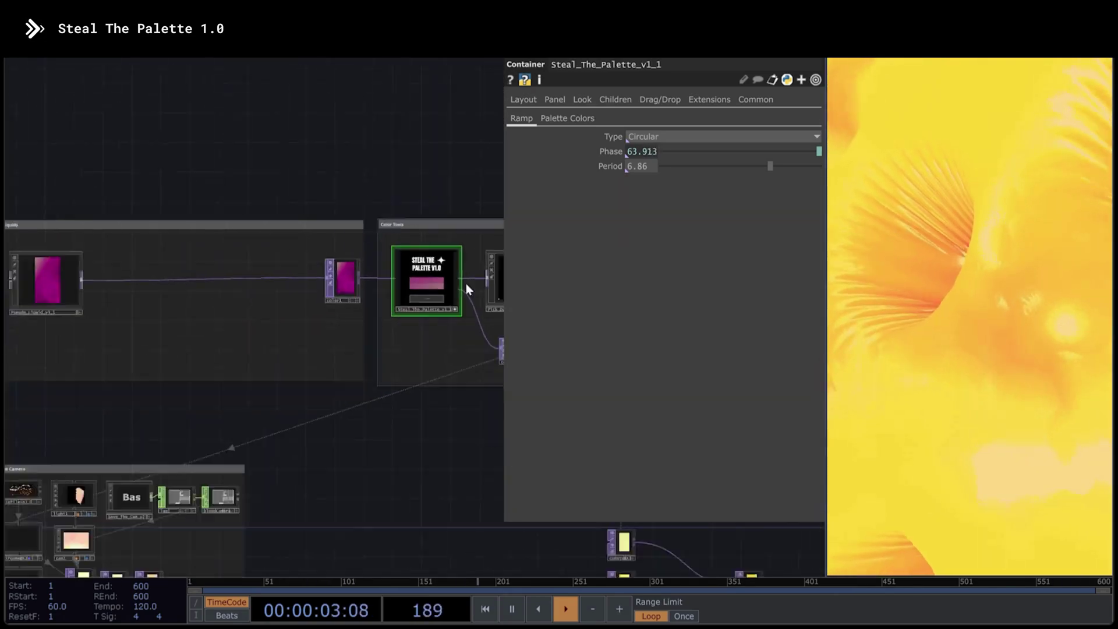
click(90, 282)
click(586, 118)
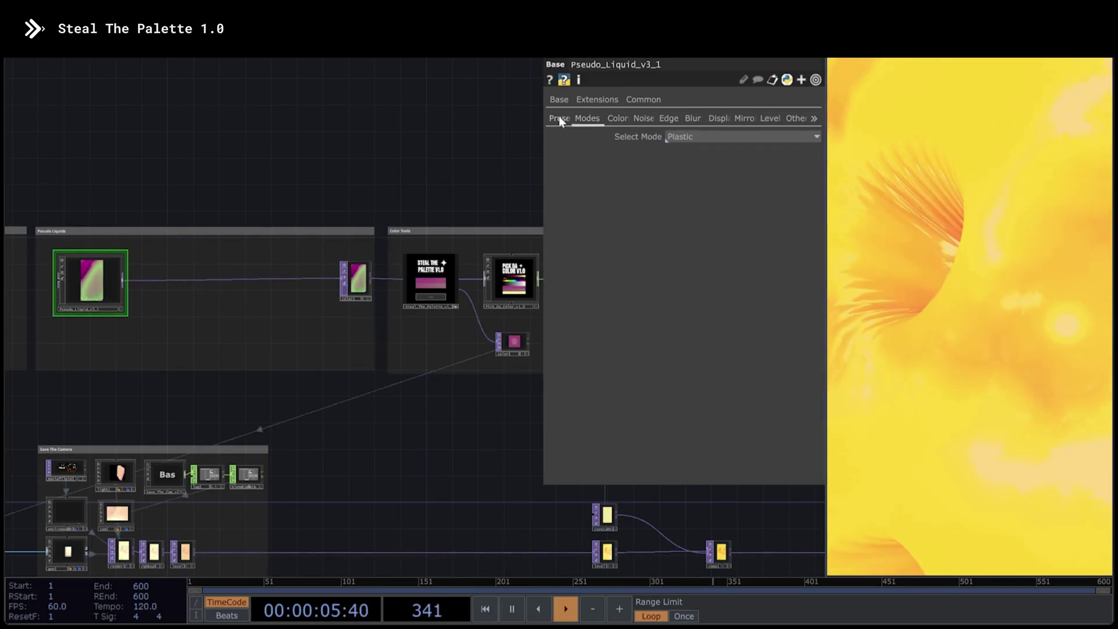
Step: Show the Presets page of Pseudo_Liquid_v3_1
click(560, 118)
scroll(272, 280, up, 2)
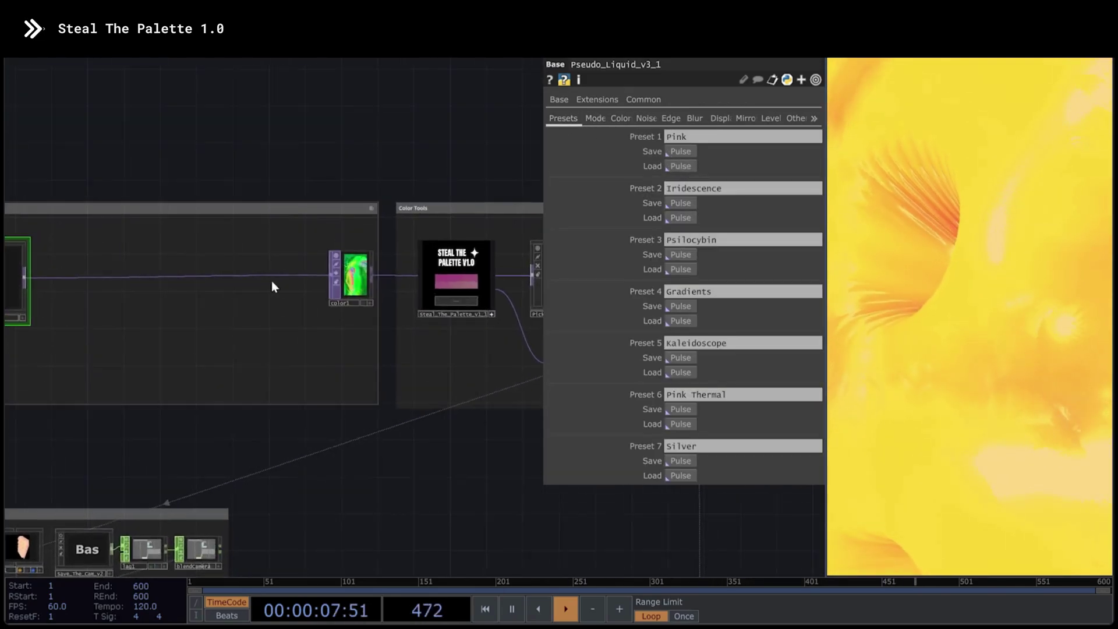
scroll(337, 294, down, 2)
scroll(473, 317, up, 4)
Step: Get Pallete twice in Steal_The_Palette_v1_1 to capture a green-and-blue palette from color1
click(473, 317)
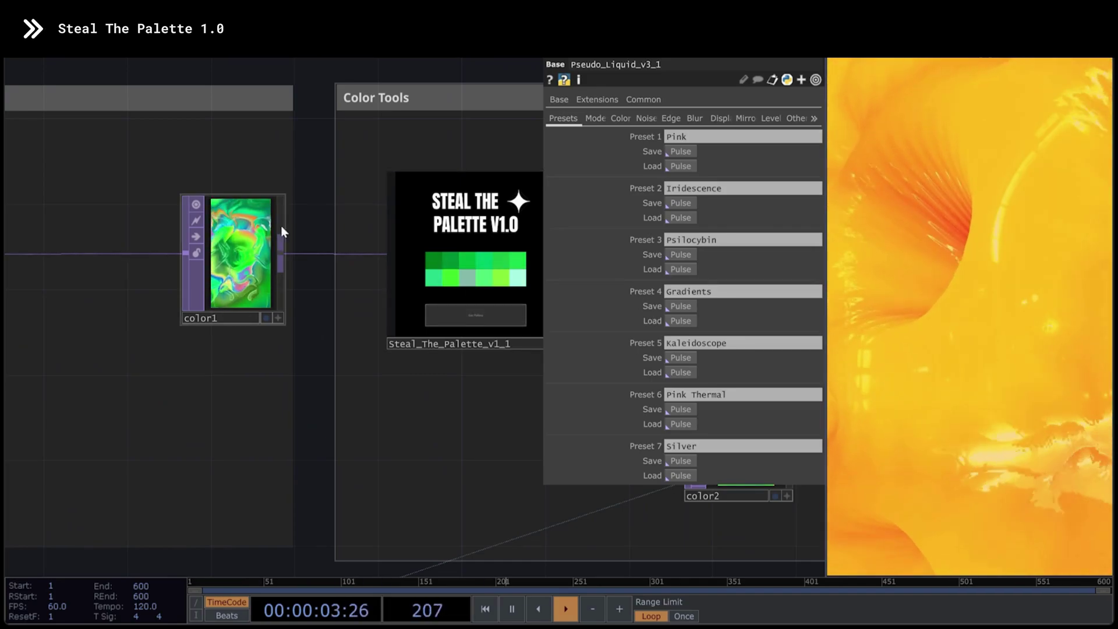
click(476, 317)
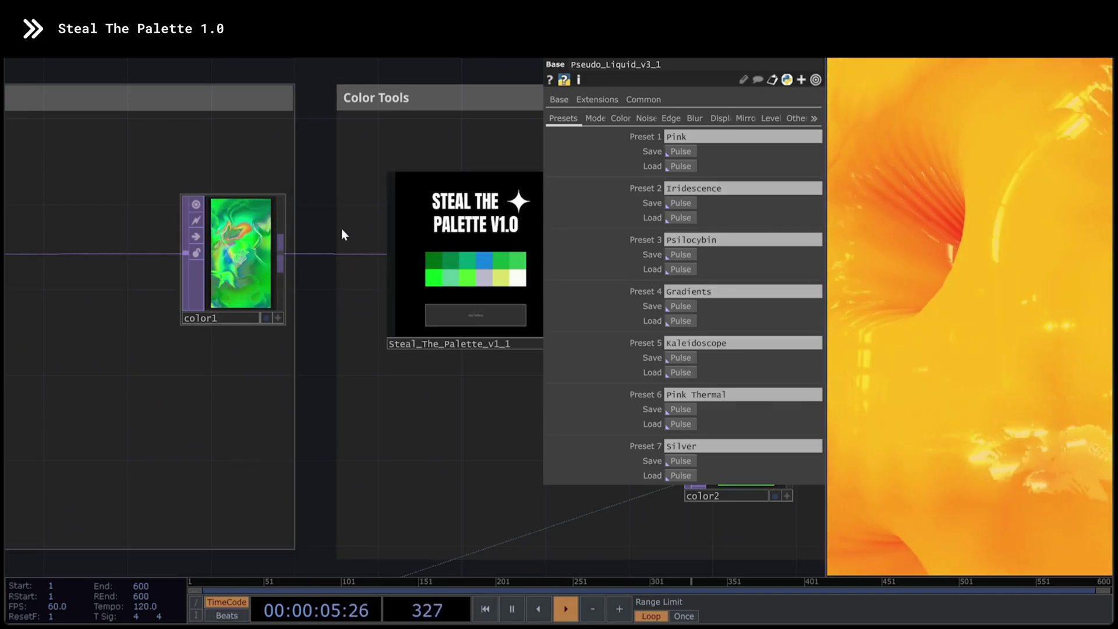
scroll(219, 291, down, 2)
scroll(361, 289, up, 4)
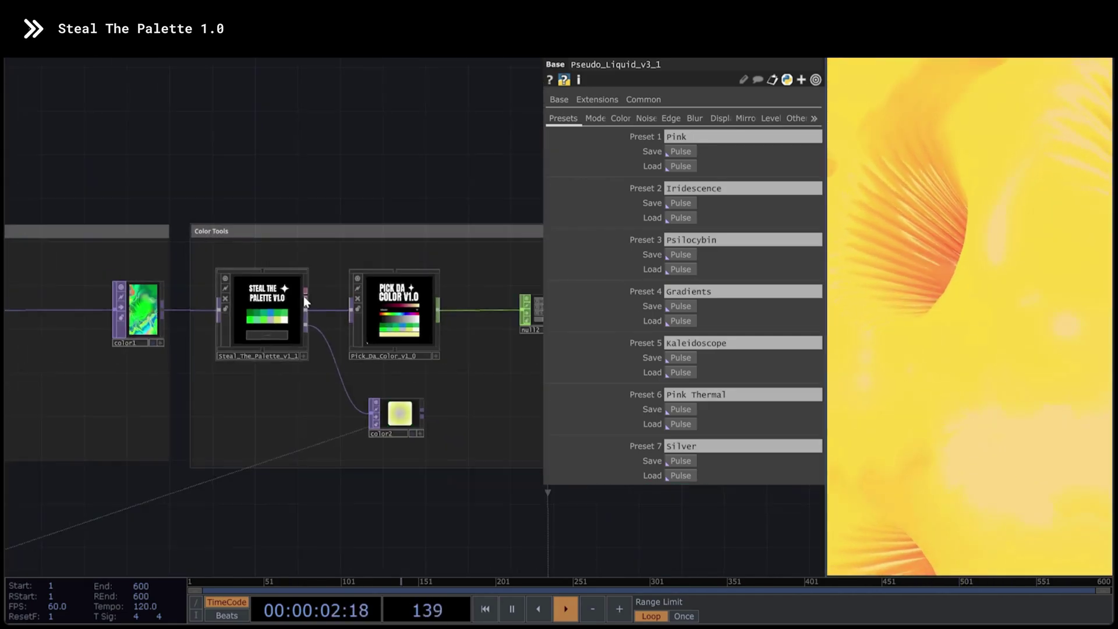
key(Tab)
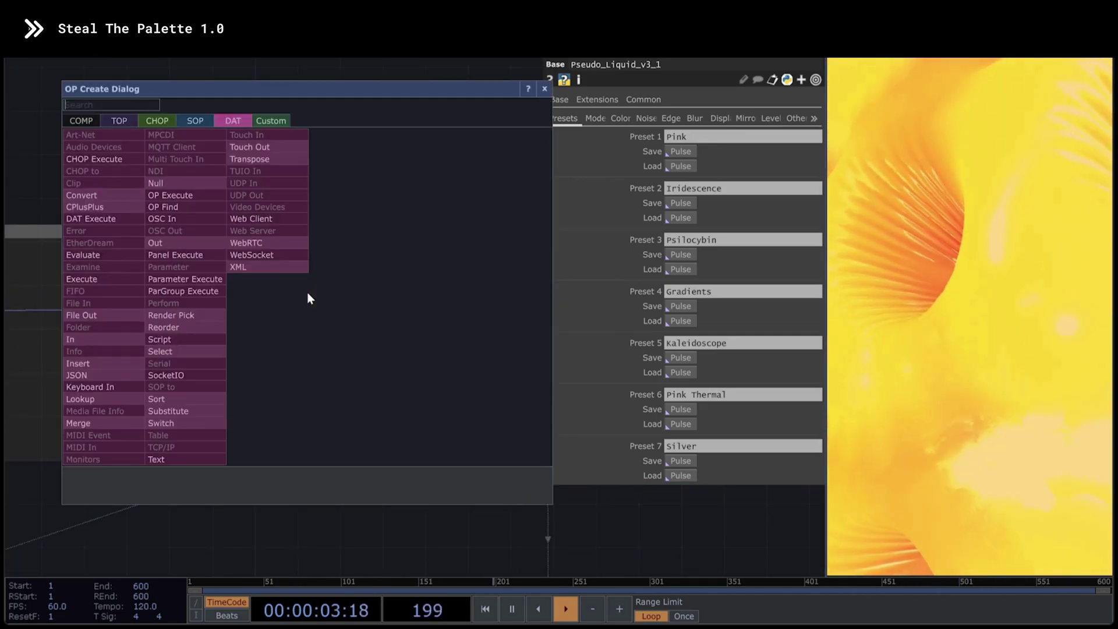
text(n)
key(Return)
click(352, 156)
scroll(367, 163, up, 8)
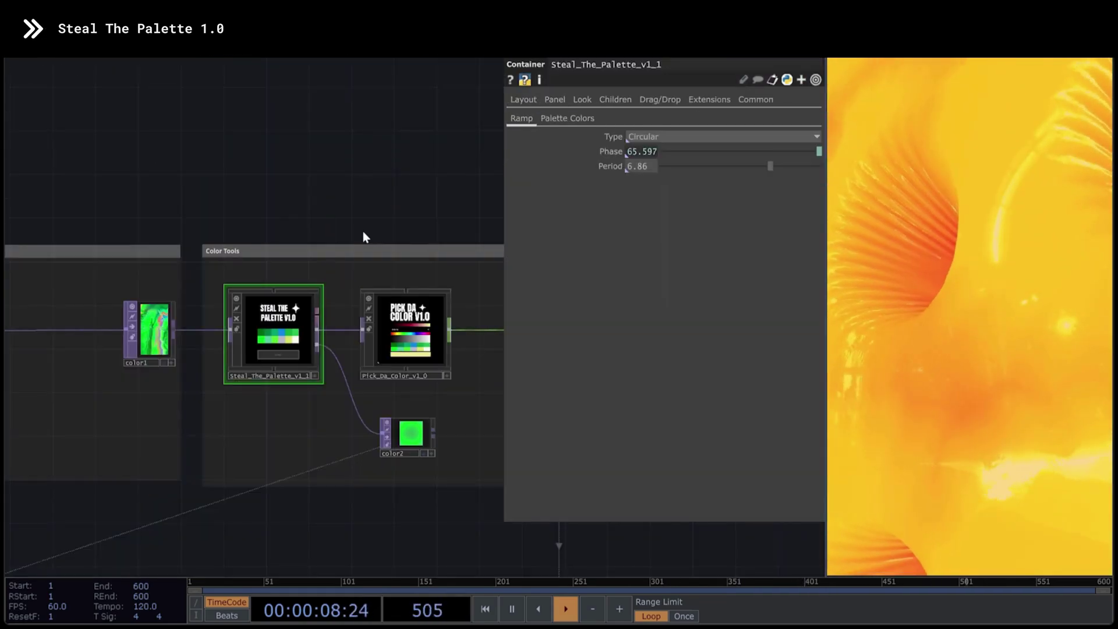
scroll(324, 320, up, 5)
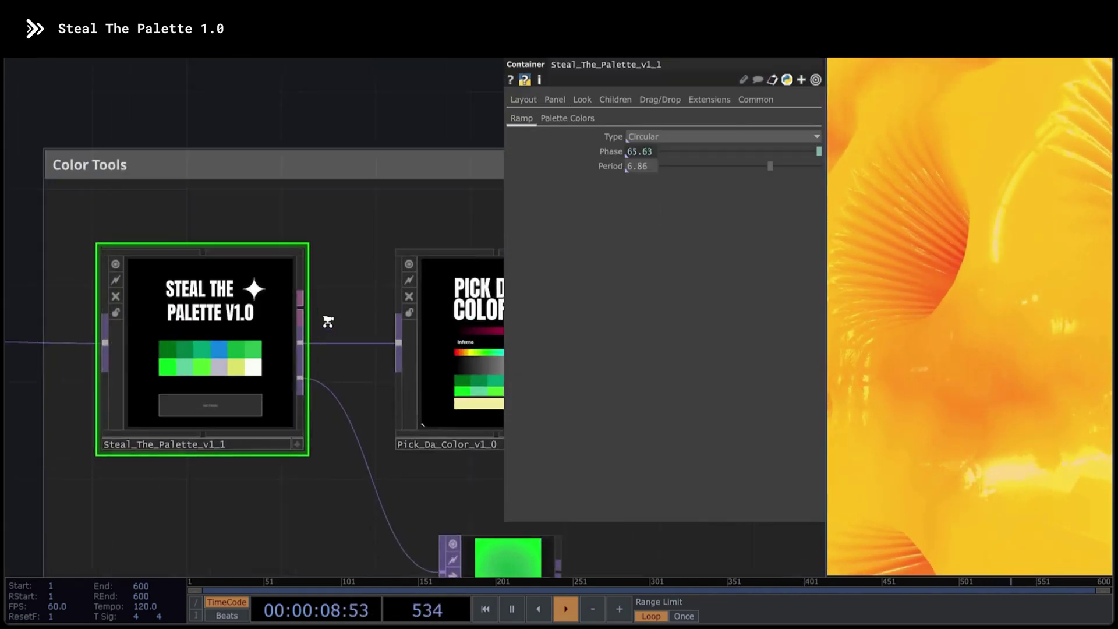
scroll(301, 339, down, 3)
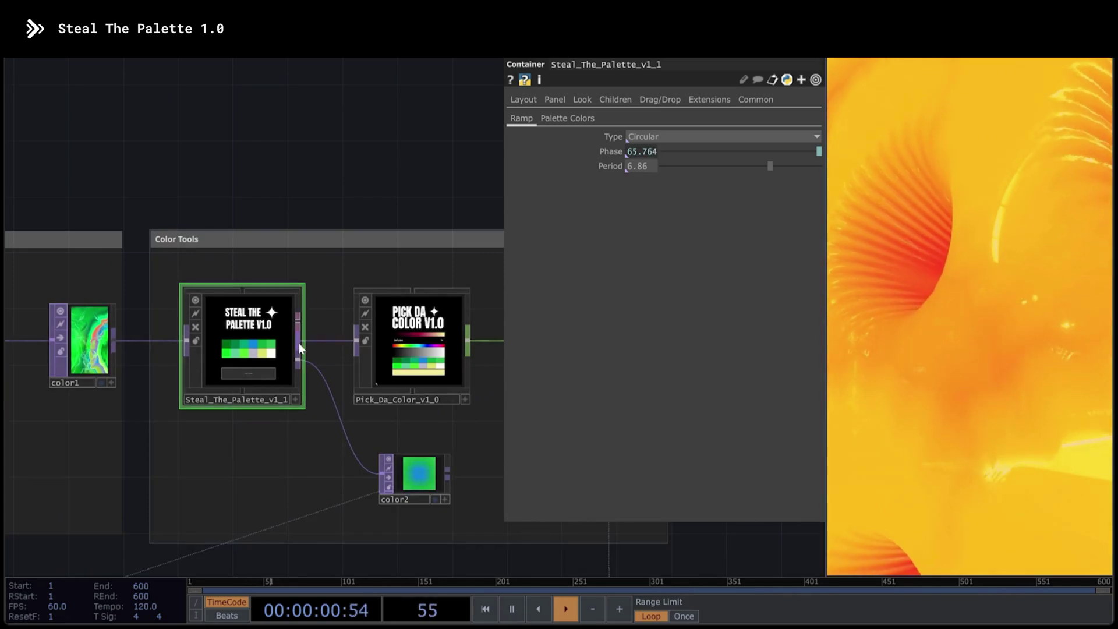
key(Tab)
text(nu)
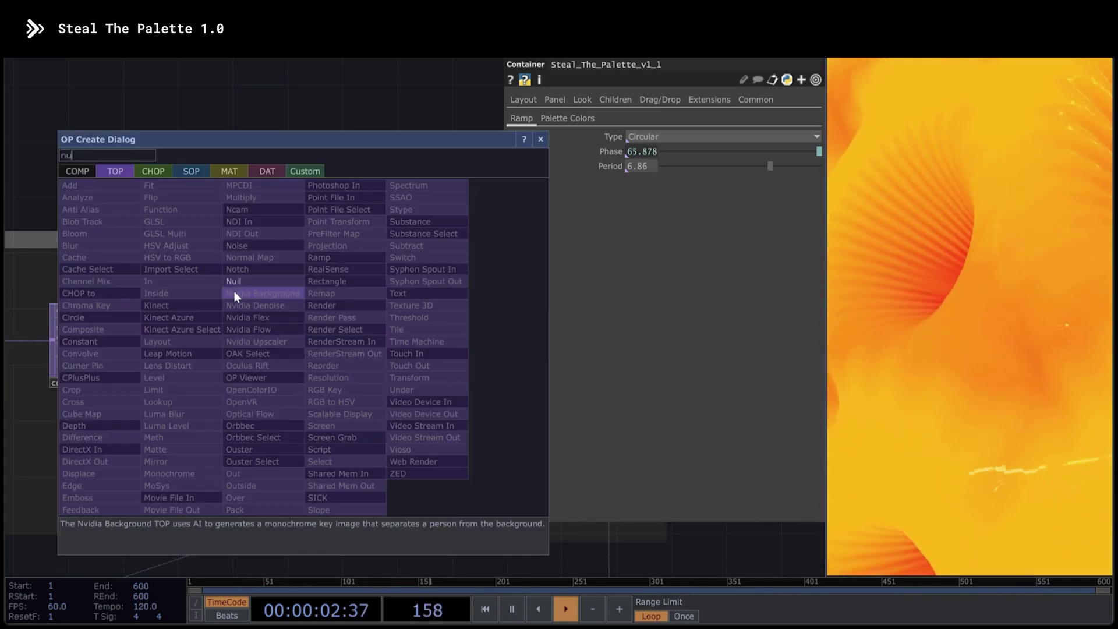
key(Return)
click(408, 186)
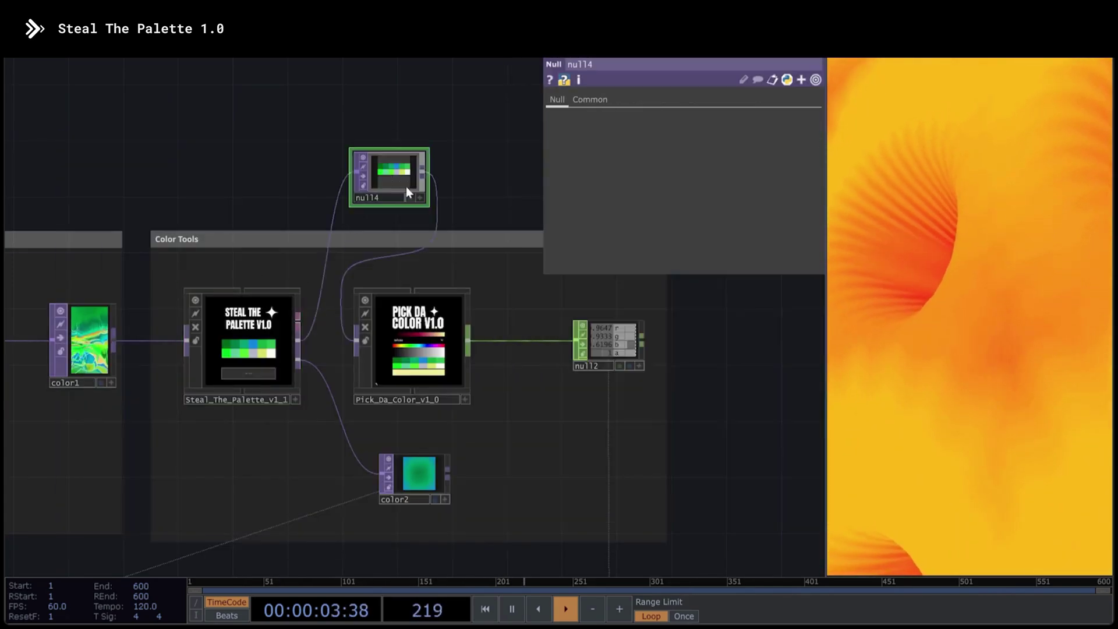
scroll(373, 201, up, 5)
scroll(373, 219, down, 4)
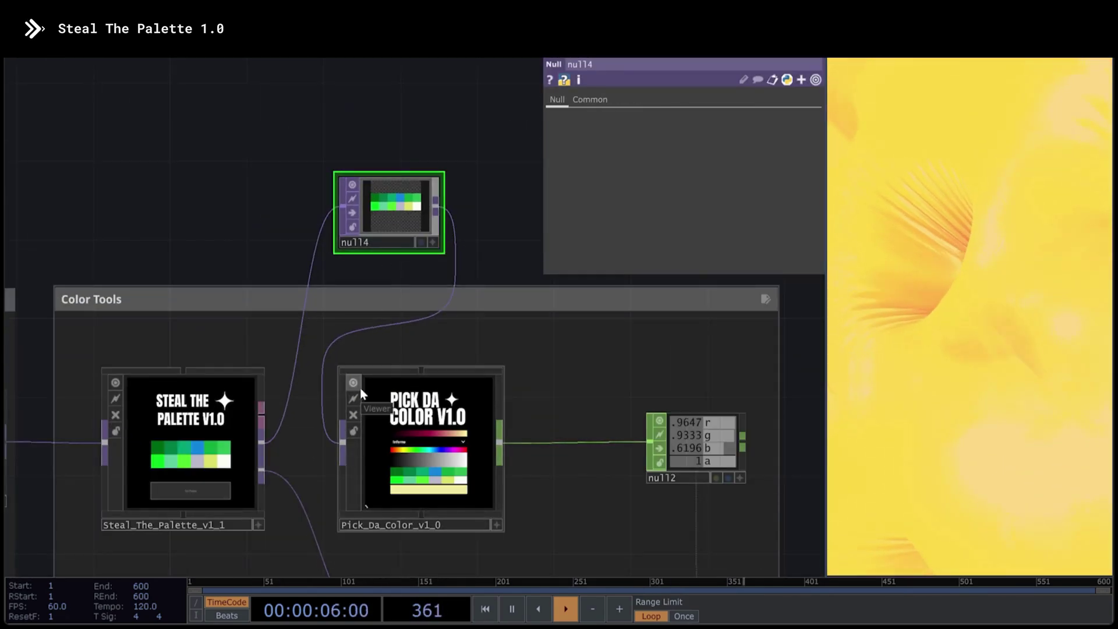
key(ctrl+z)
scroll(360, 387, down, 3)
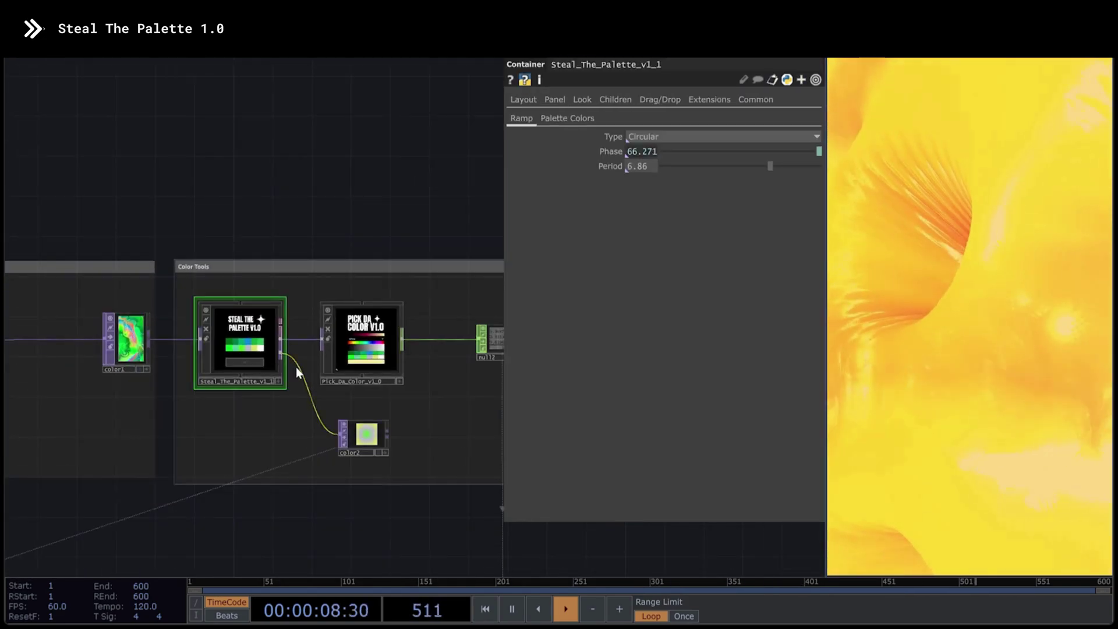
scroll(296, 367, up, 6)
drag(343, 411, 298, 301)
scroll(298, 302, down, 3)
click(344, 355)
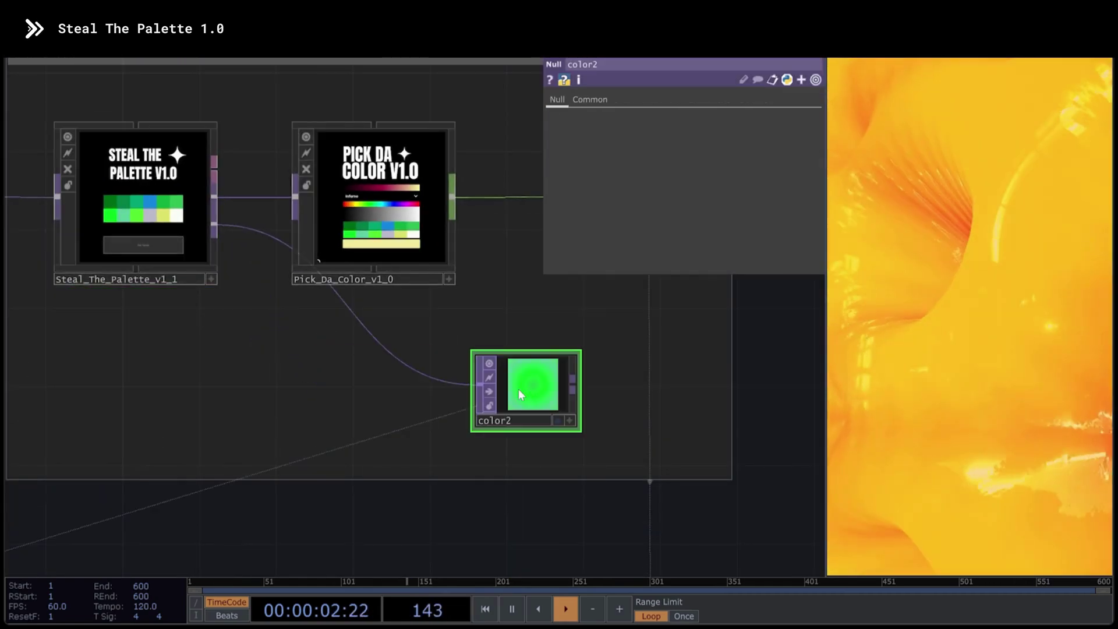
Step: Make the Steal_The_Palette_v1_1 ramp vertical and lengthen its period to about 1.8
drag(526, 387, 318, 391)
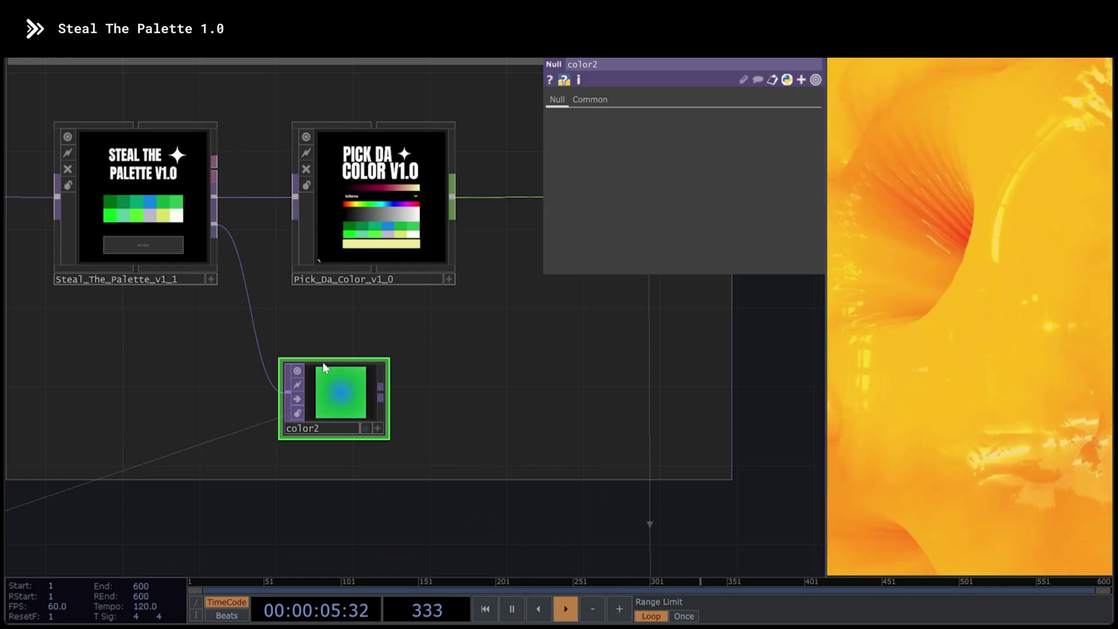
click(161, 192)
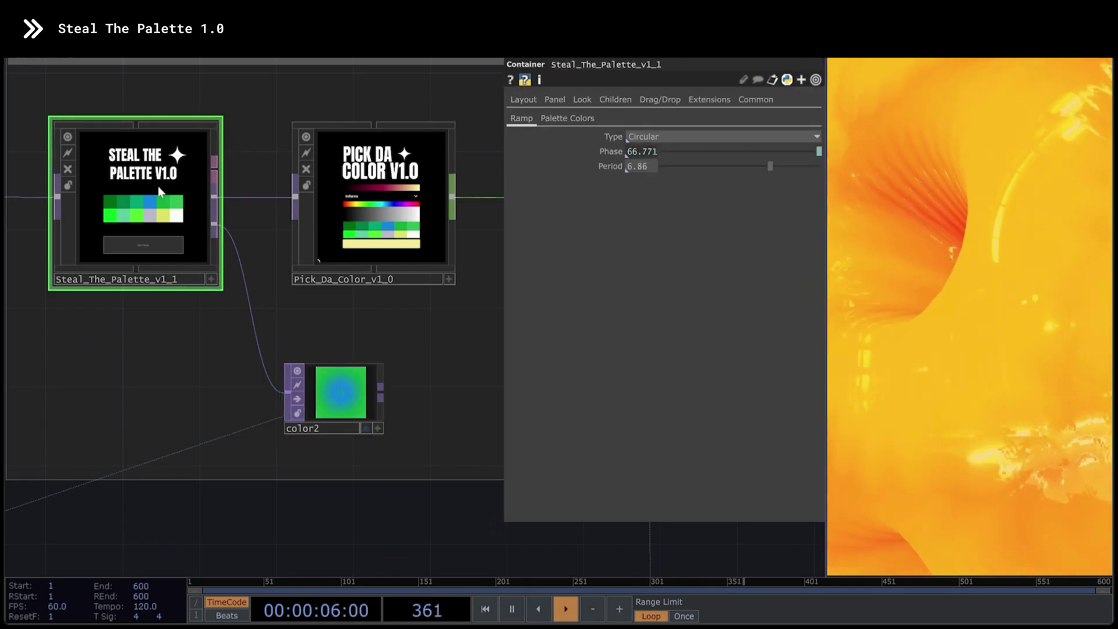
scroll(320, 399, up, 3)
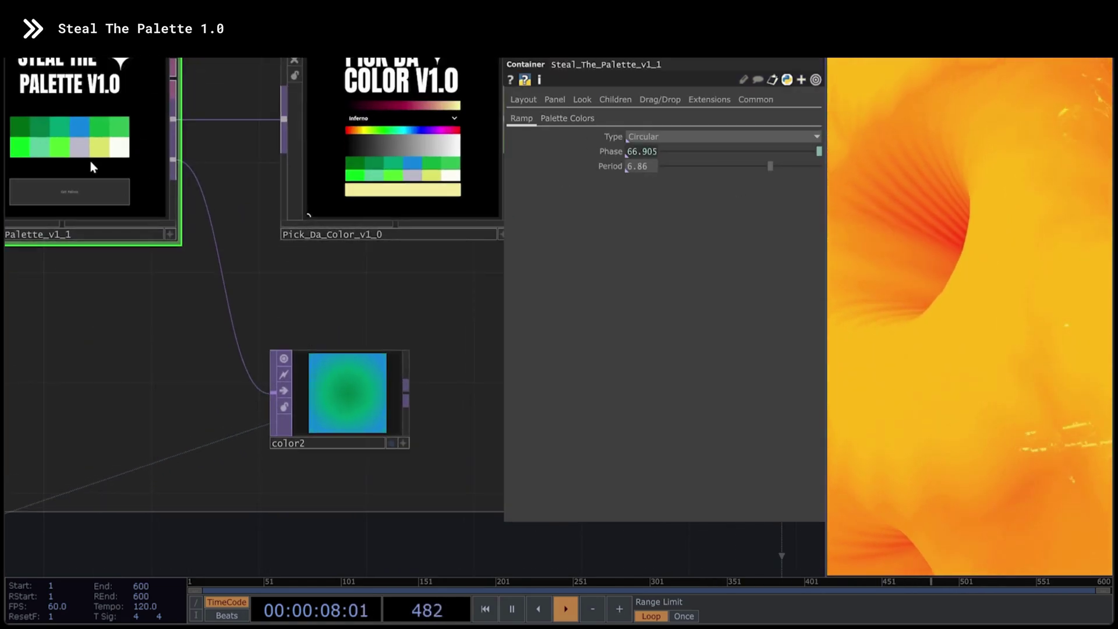
click(654, 135)
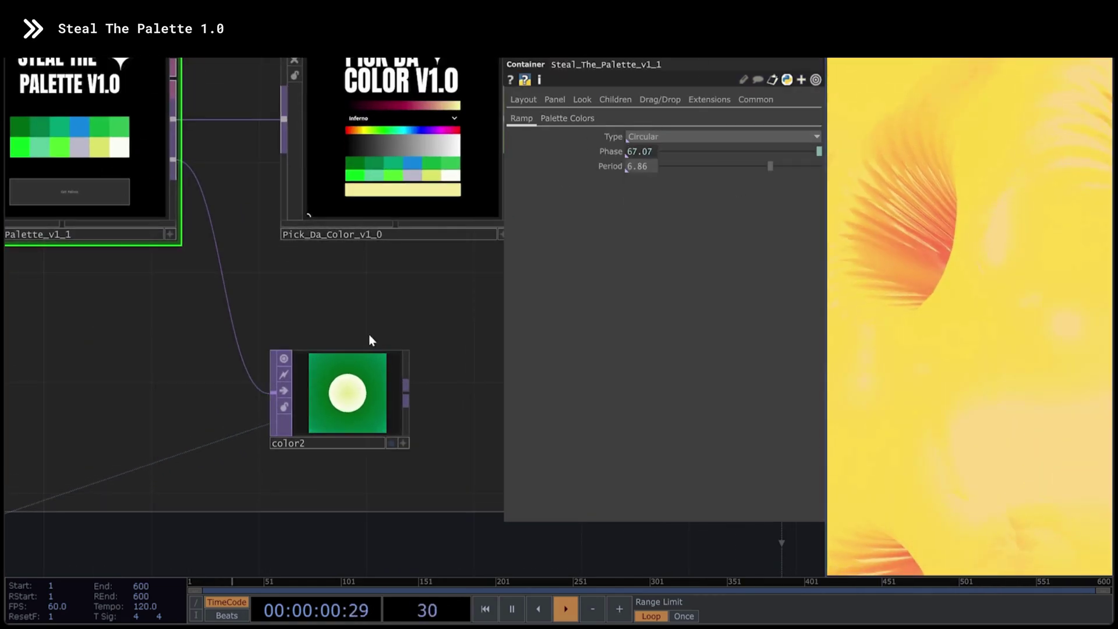
click(645, 137)
click(646, 163)
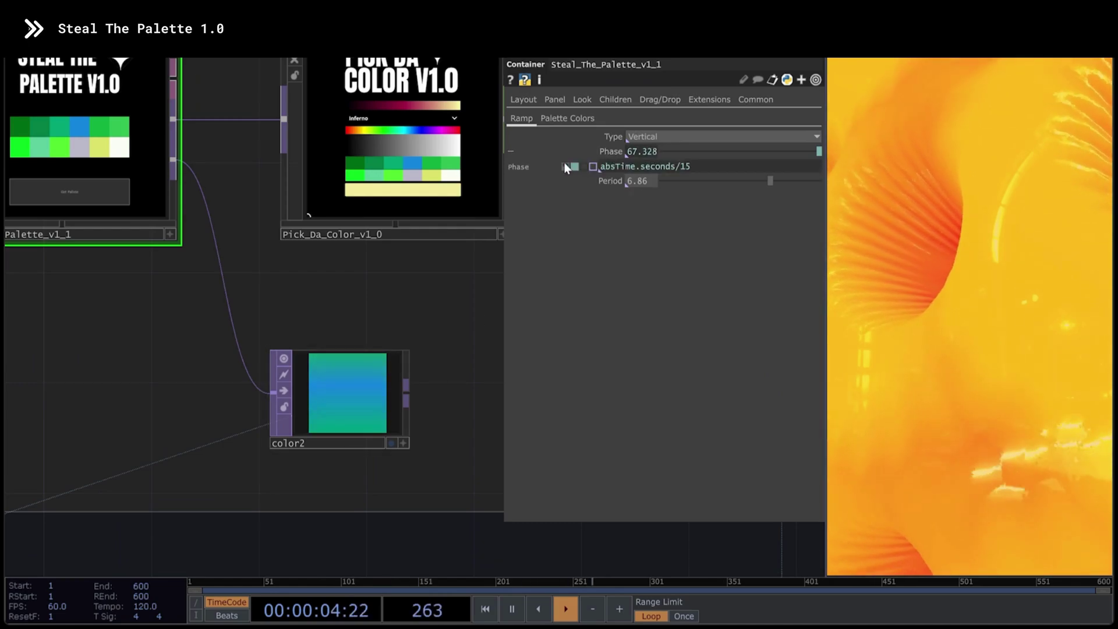
click(616, 151)
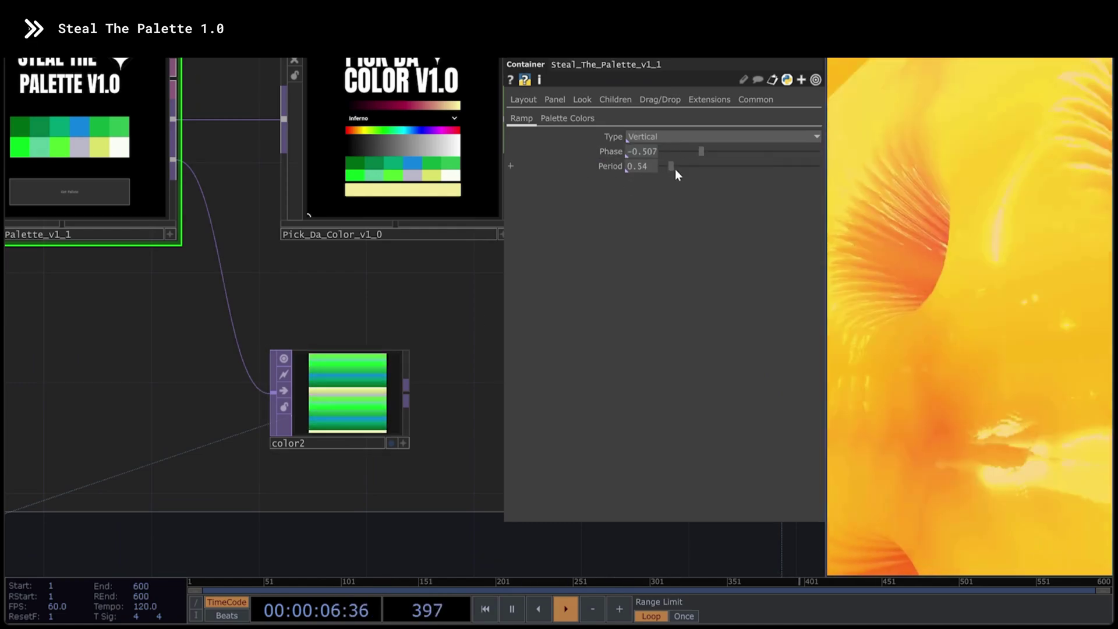
drag(673, 169, 691, 170)
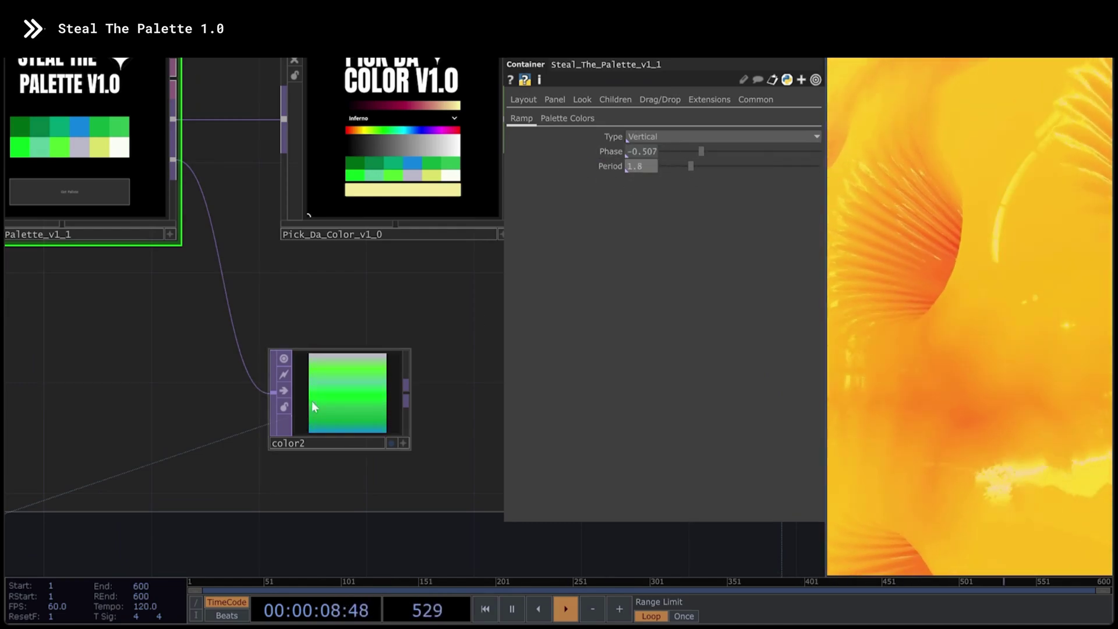
scroll(326, 390, down, 2)
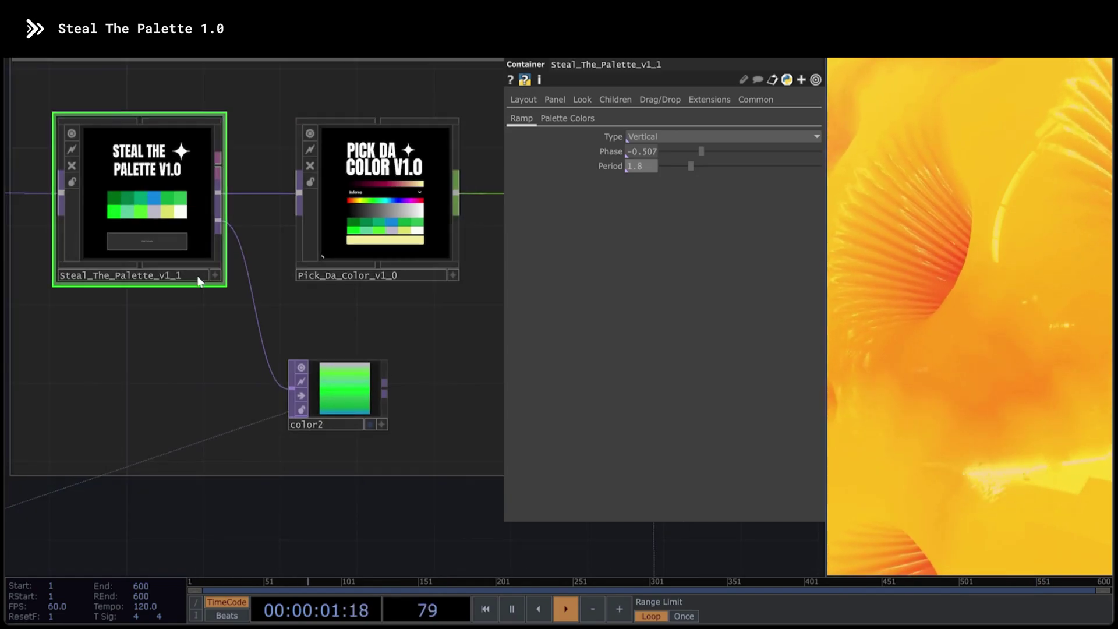
Step: Select color1 and grab a new palette from the source image
click(216, 275)
scroll(114, 244, up, 5)
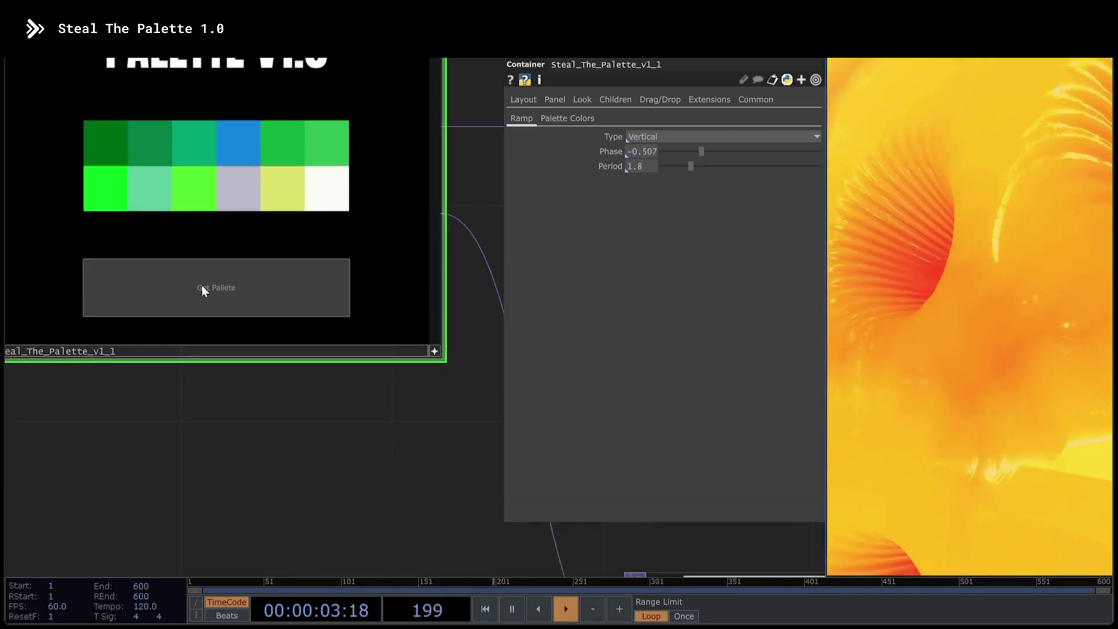
scroll(201, 289, down, 5)
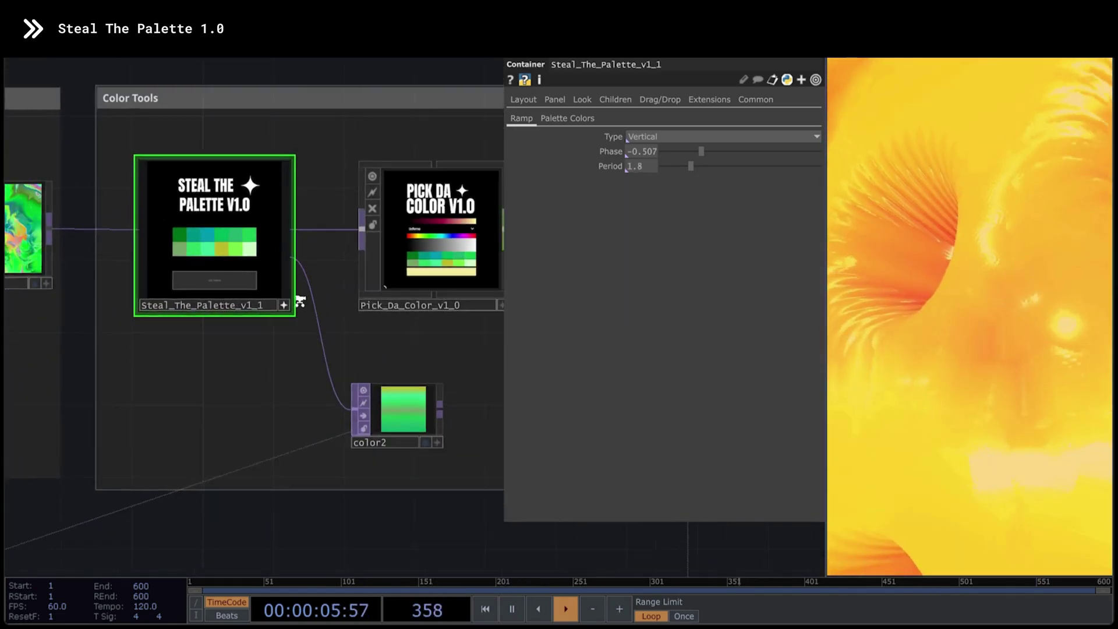
scroll(74, 255, down, 1)
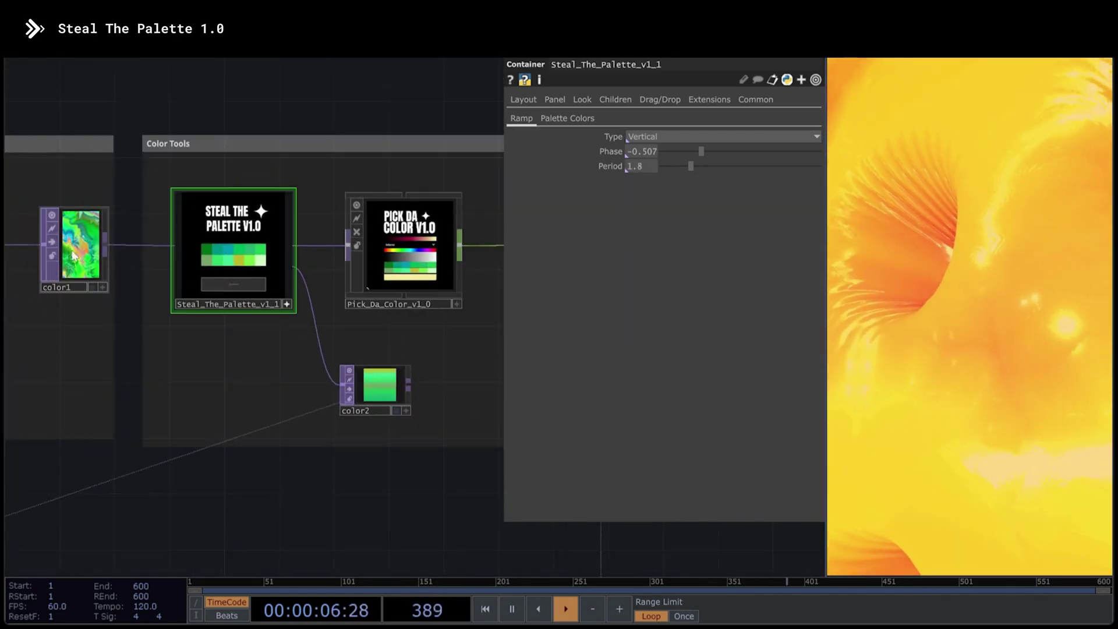
scroll(76, 248, up, 5)
click(77, 246)
scroll(72, 250, down, 4)
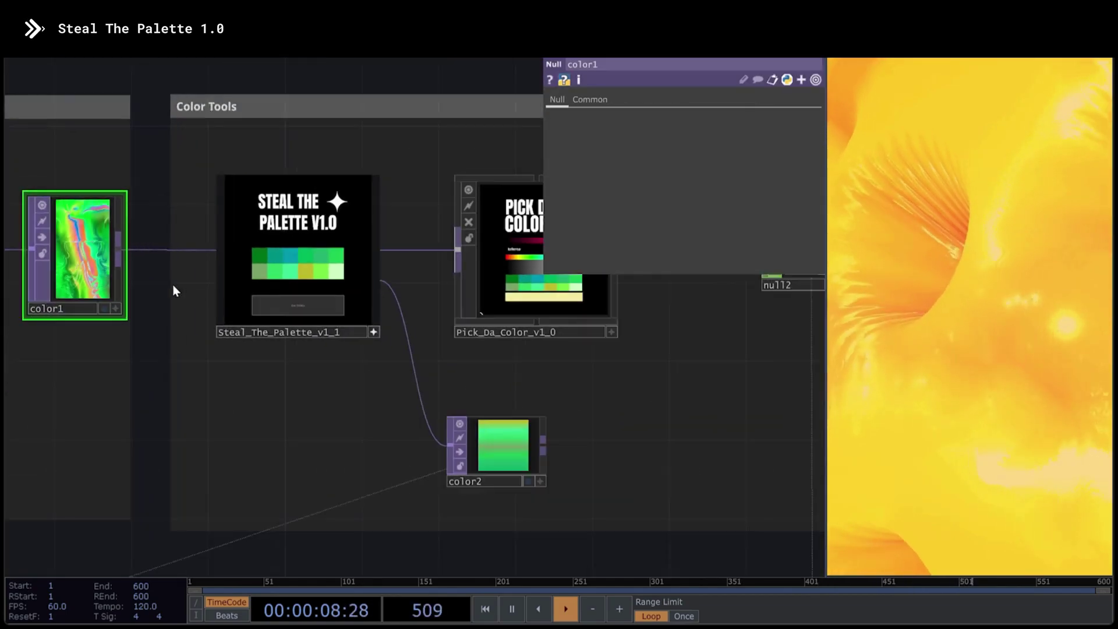
scroll(173, 284, down, 2)
scroll(422, 399, up, 4)
click(155, 209)
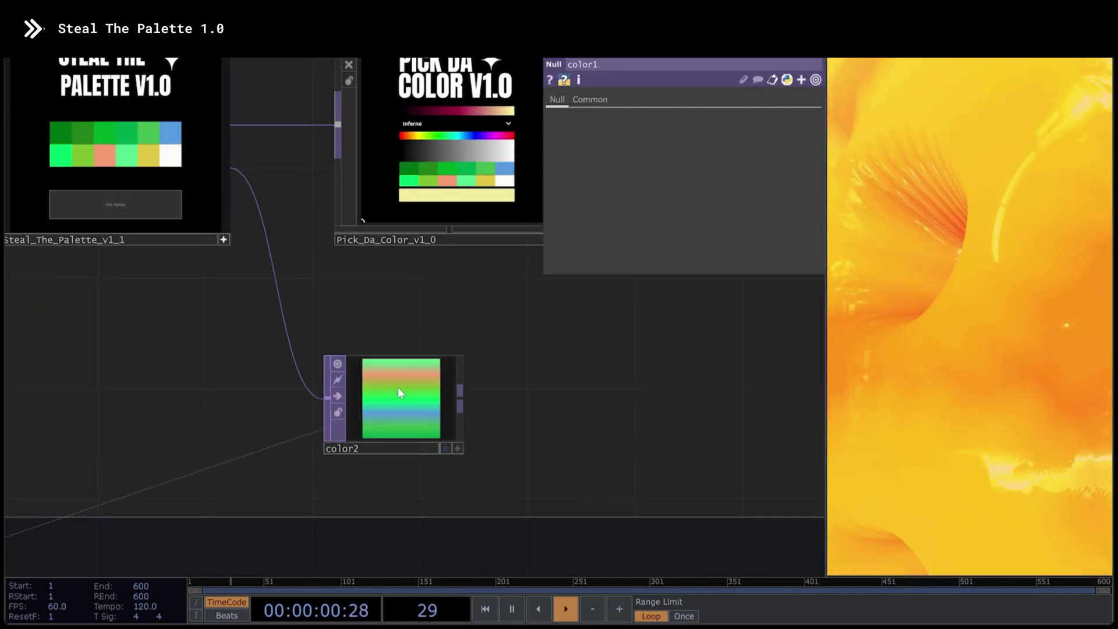
scroll(354, 372, down, 2)
Step: Set the Steal_The_Palette_v1_1 ramp to Circular, paste the Phase expression, and raise Period to 5.4
click(411, 382)
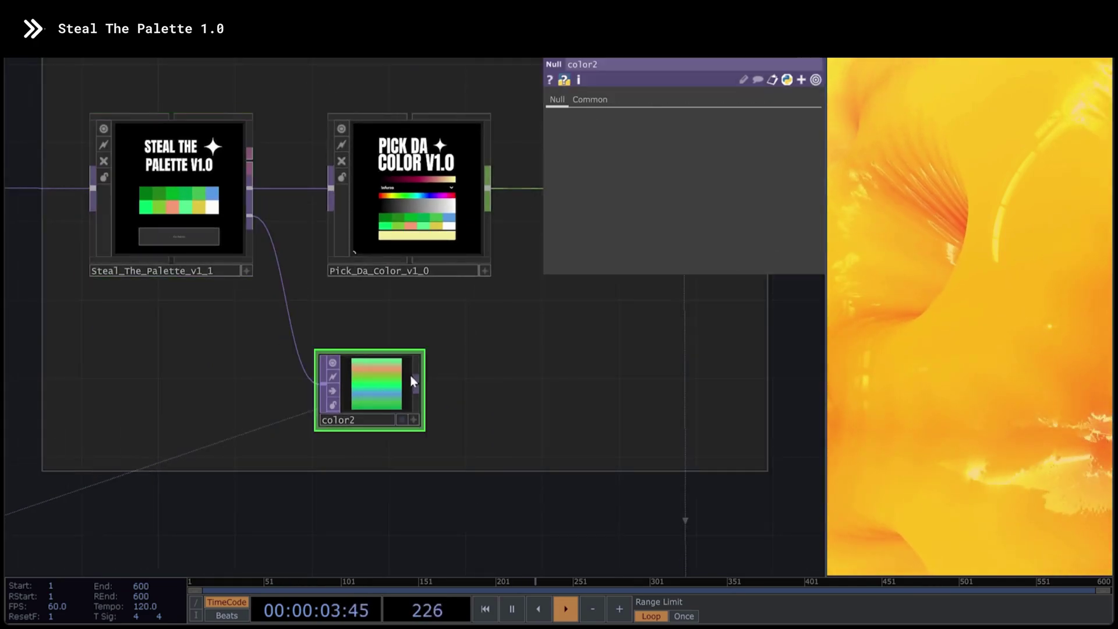
click(221, 233)
click(670, 136)
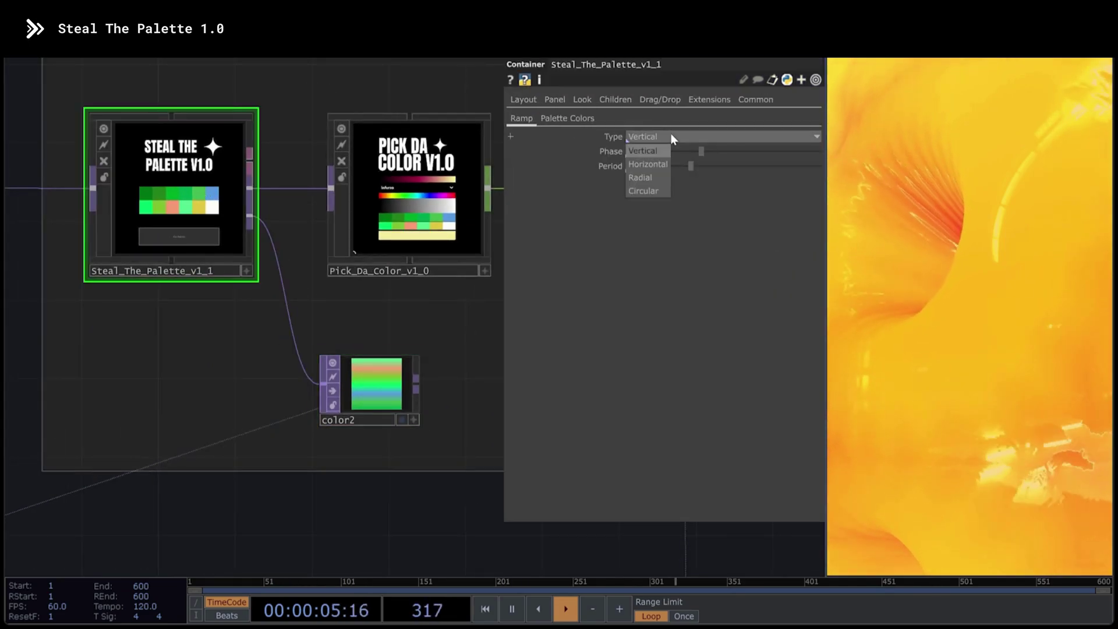
click(645, 192)
click(610, 151)
key(ctrl+v)
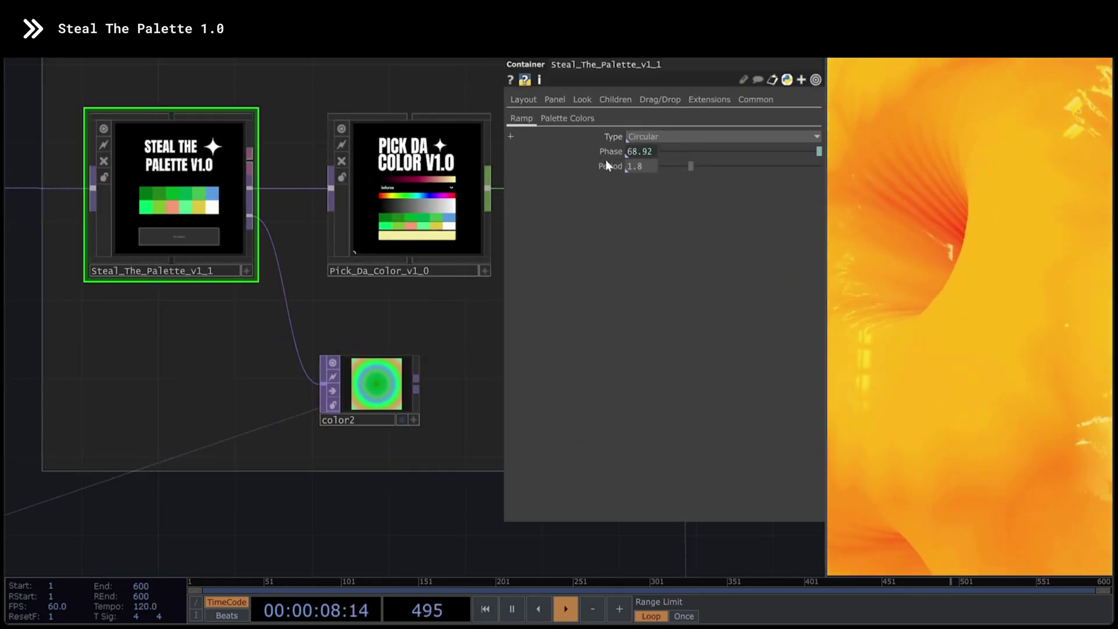
drag(691, 166, 747, 180)
scroll(443, 366, down, 3)
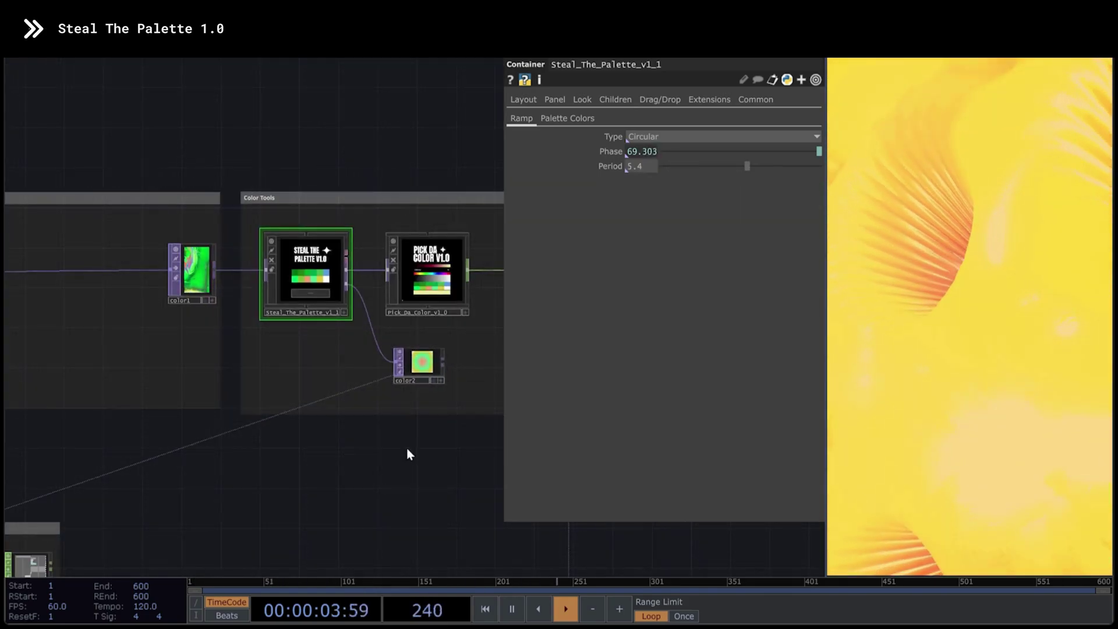
Step: Show the pbr2 material's Maps page, with color2 feeding specular, roughness and ambient occlusion
drag(410, 454, 467, 289)
scroll(465, 287, down, 3)
scroll(156, 332, up, 8)
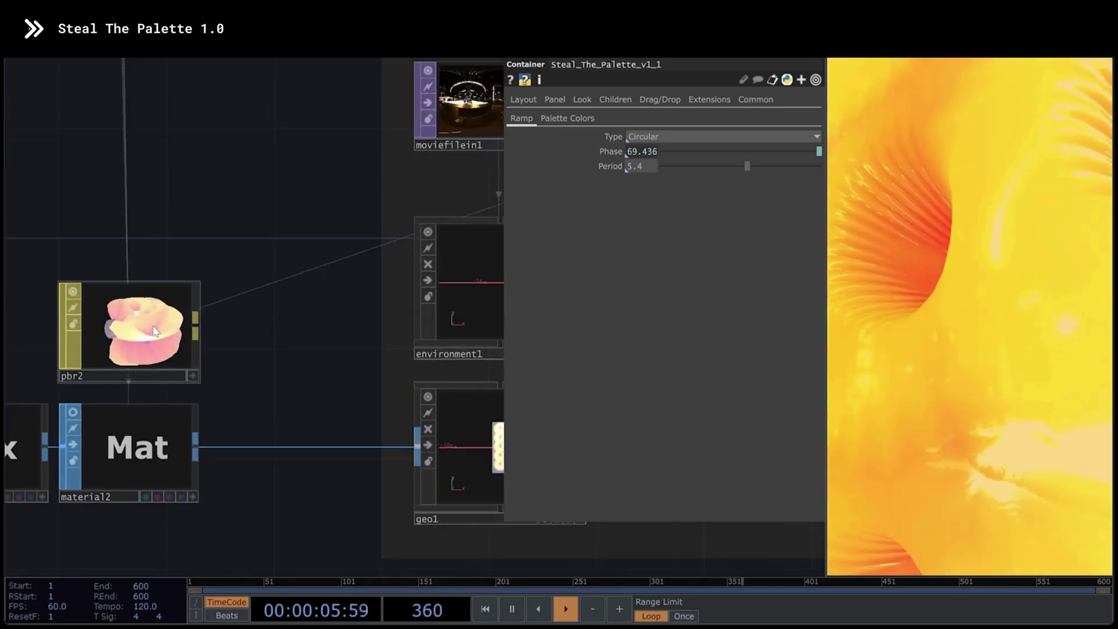
click(156, 332)
click(556, 99)
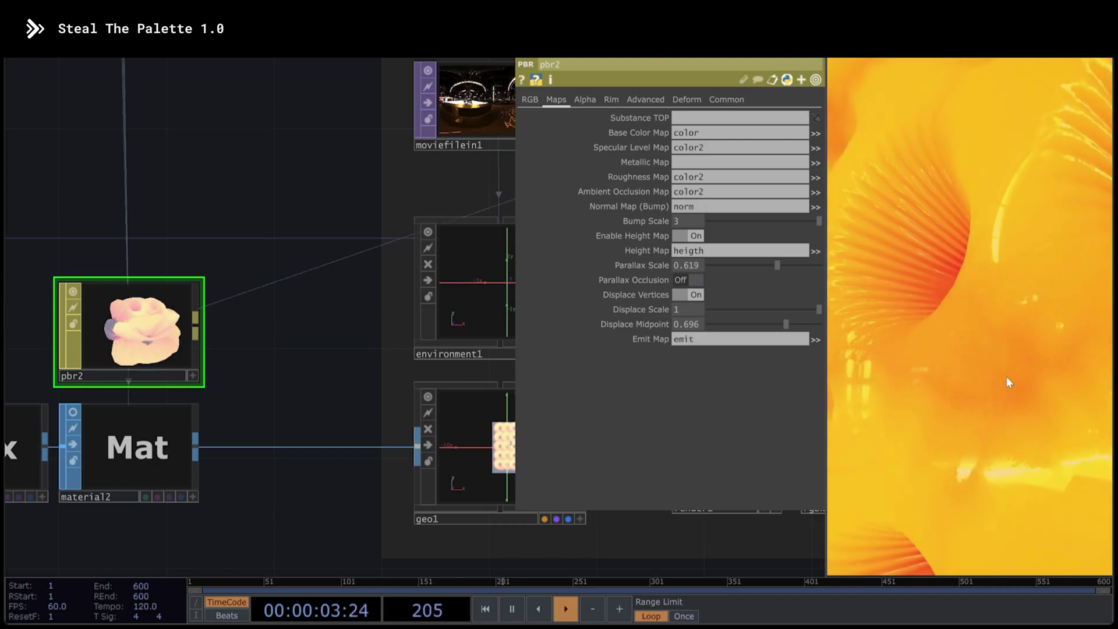
scroll(242, 279, down, 8)
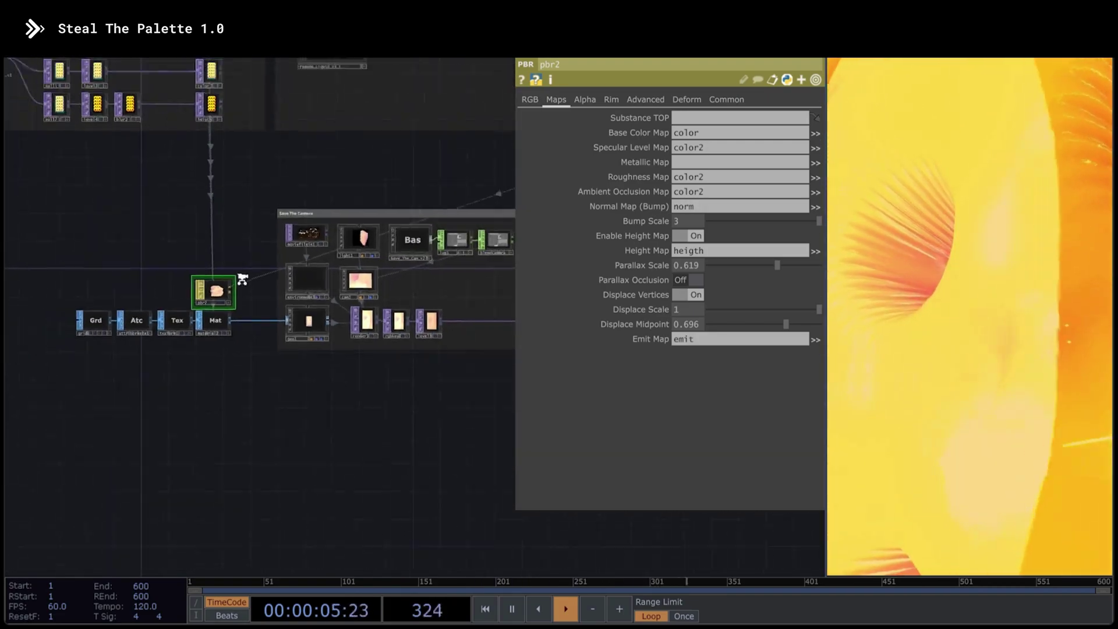
scroll(242, 280, down, 3)
Step: Pan back to the Color Tools group and nudge the color2 node slightly right
drag(489, 354, 277, 482)
drag(449, 312, 292, 351)
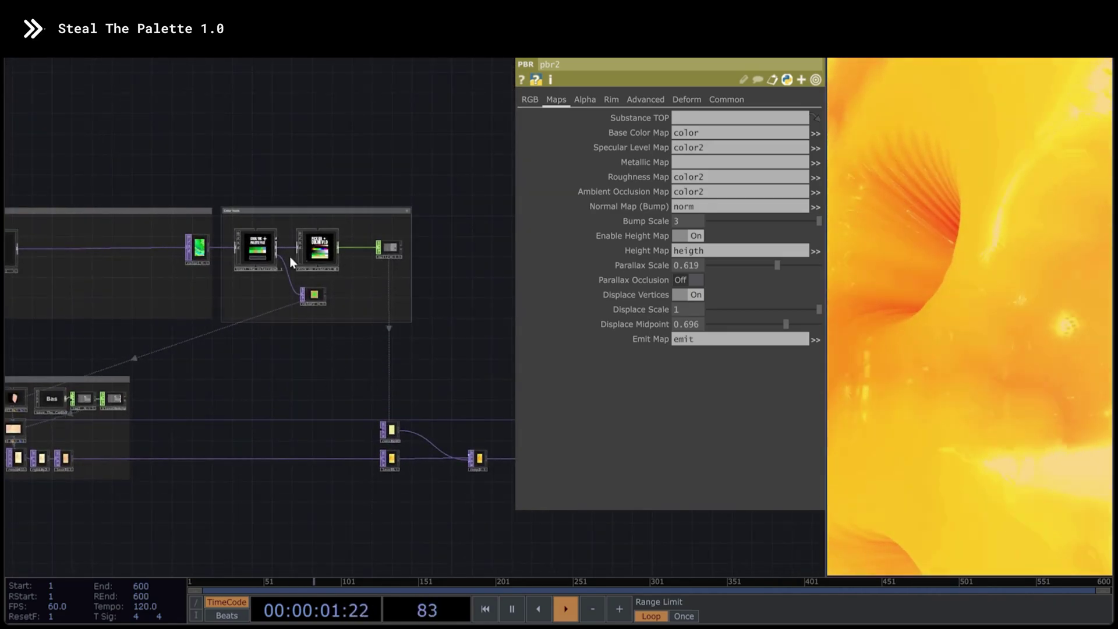
scroll(289, 256, up, 3)
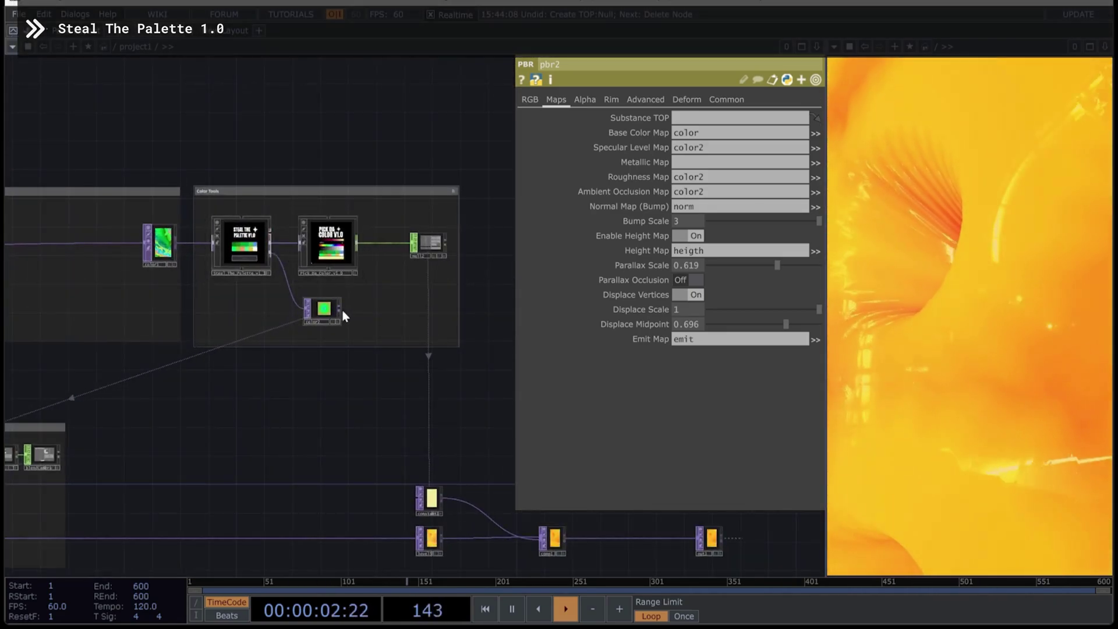
drag(342, 315, 348, 315)
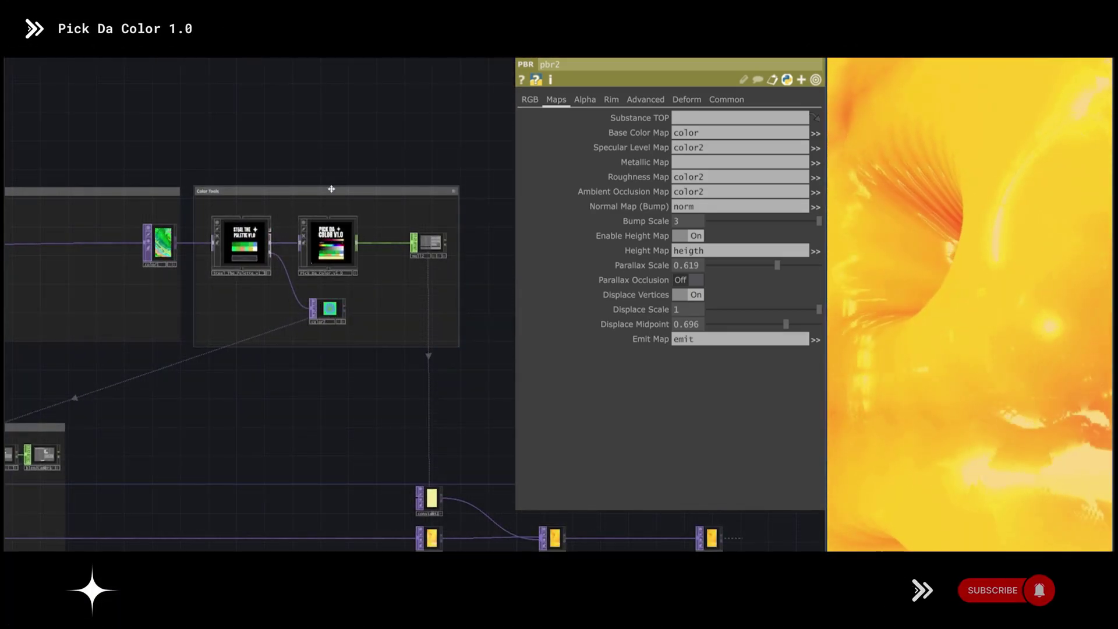
Step: Select Pick_Da_Color_v1_0, pick a cyan hue, and disconnect its palette input wire
scroll(341, 250, up, 5)
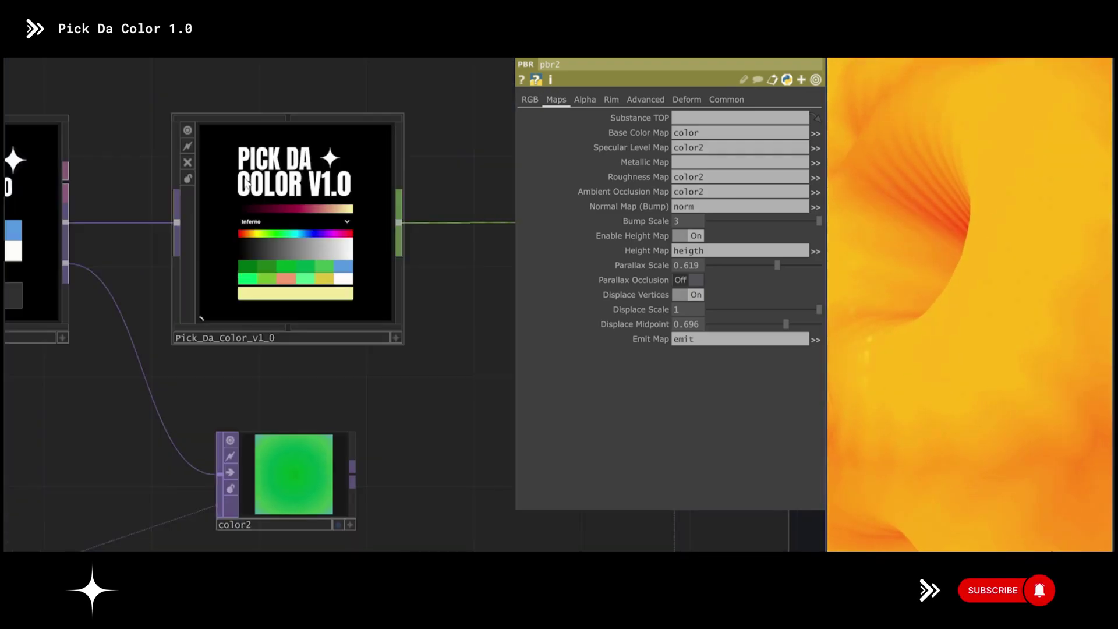
click(295, 256)
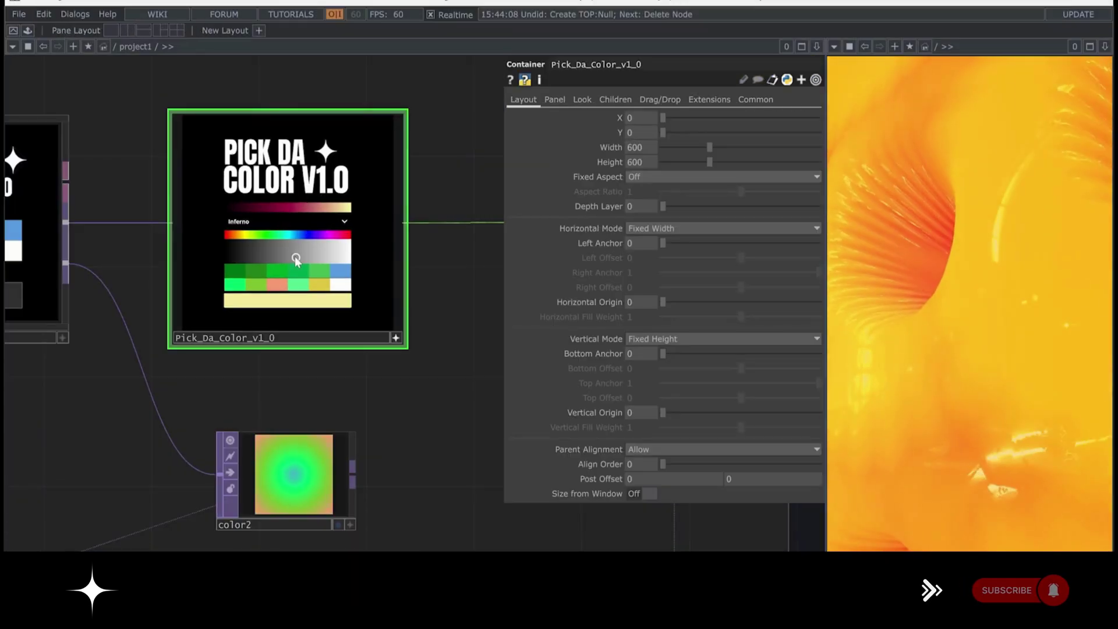
click(293, 234)
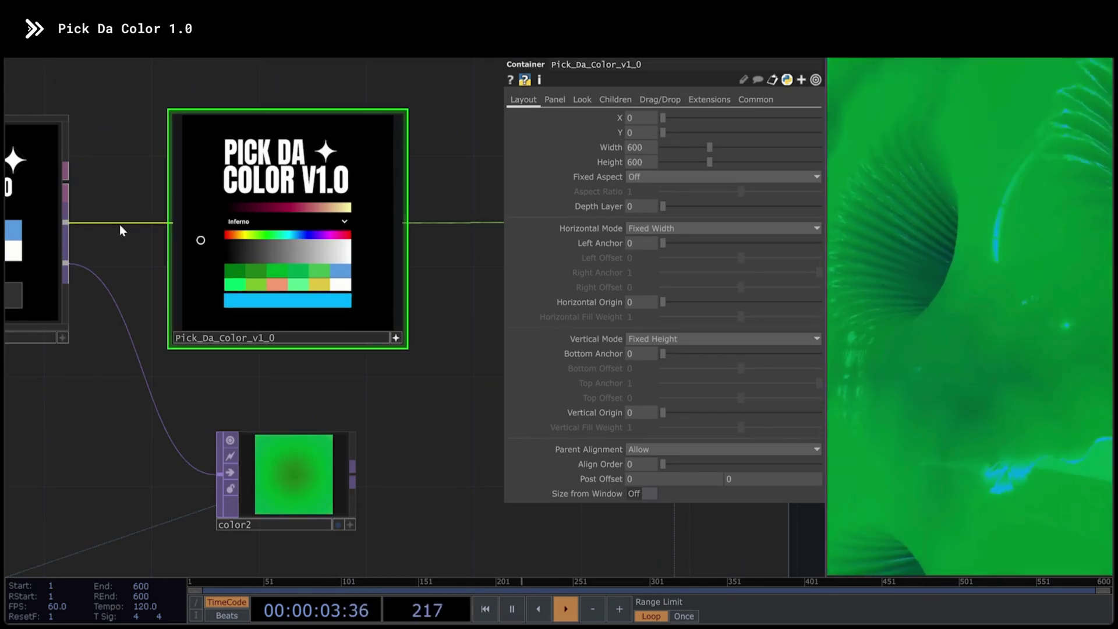
right_click(120, 224)
click(137, 264)
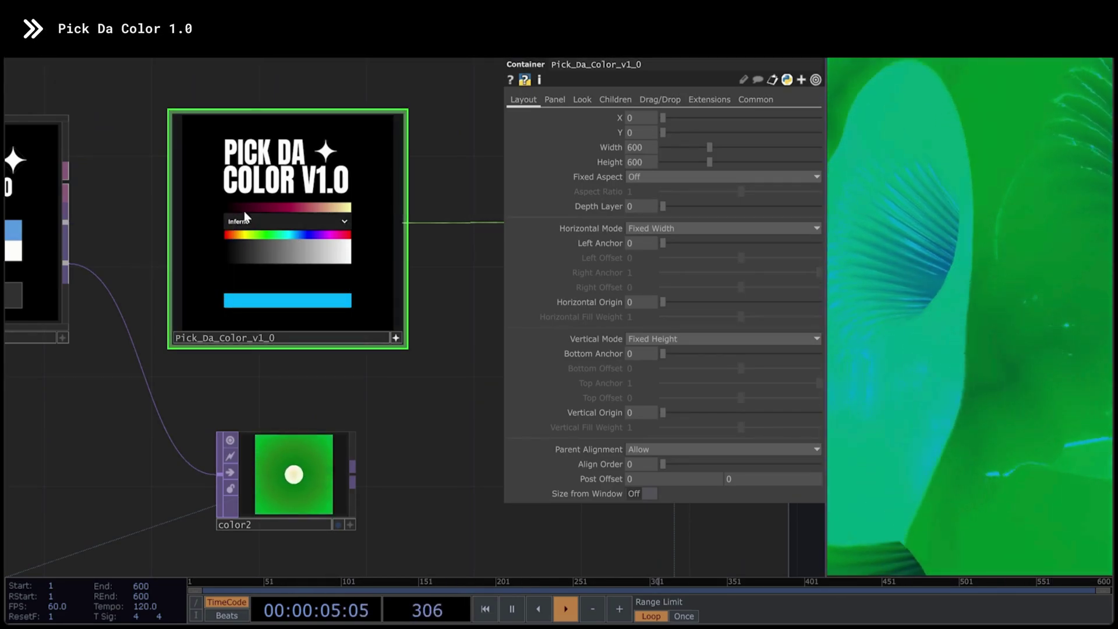
Step: Try blue and yellow hues, check null2's RGBA, then sweep the hue to cyan-green
click(305, 235)
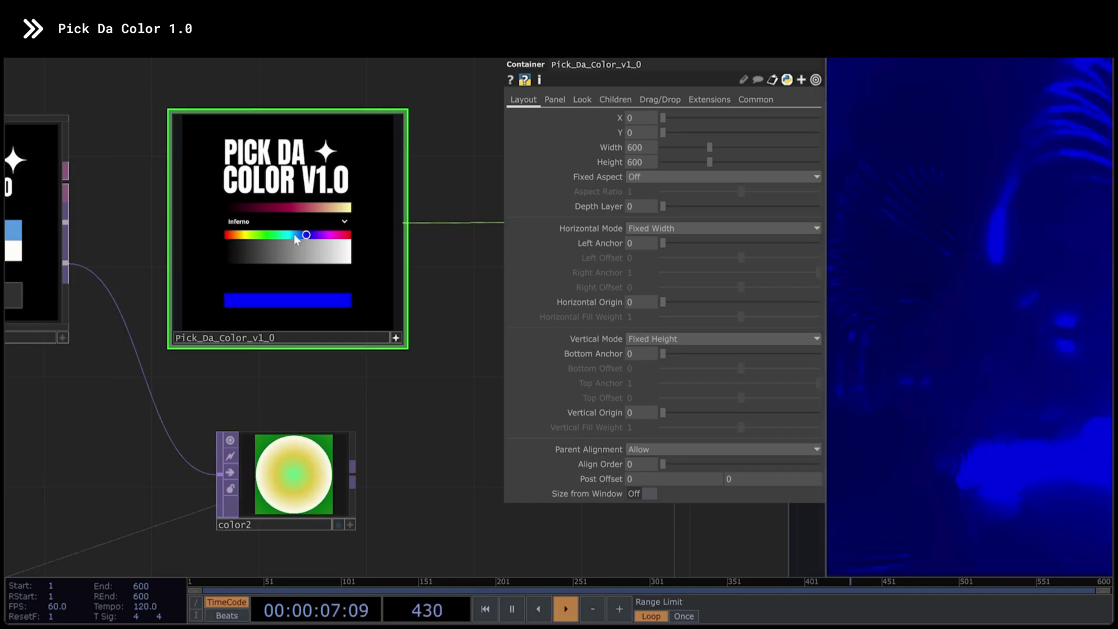
click(245, 235)
scroll(175, 251, down, 3)
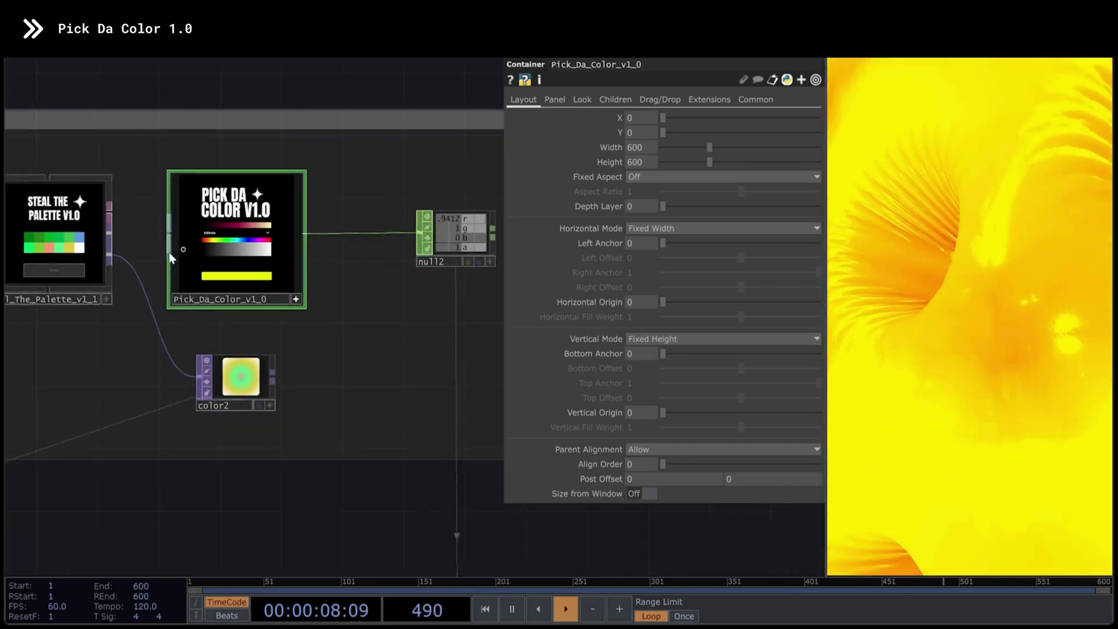
click(435, 215)
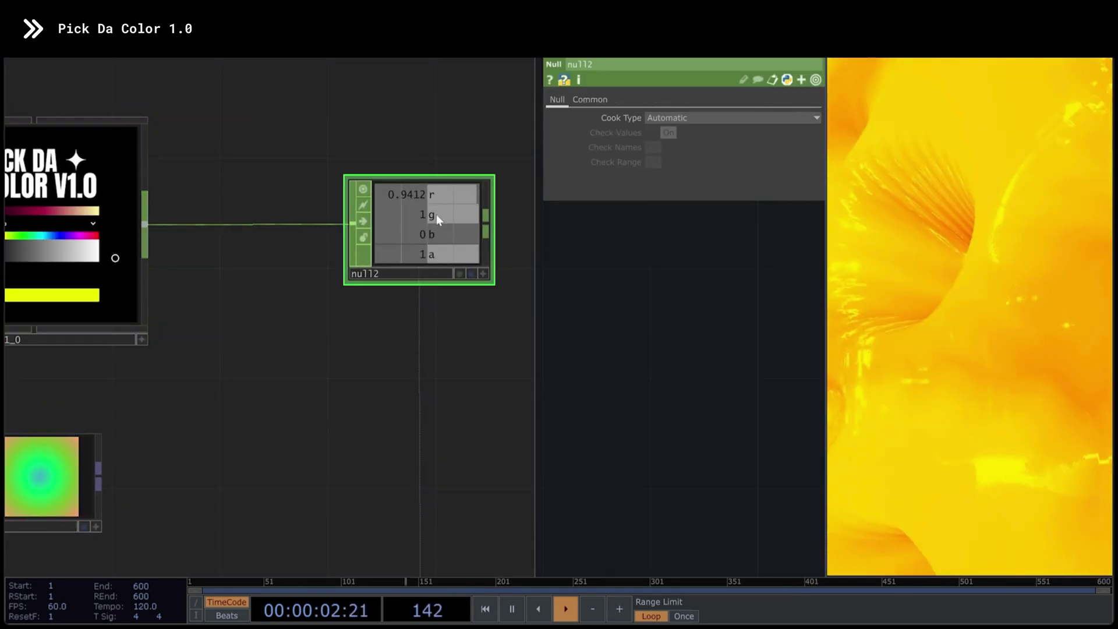
scroll(474, 247, down, 3)
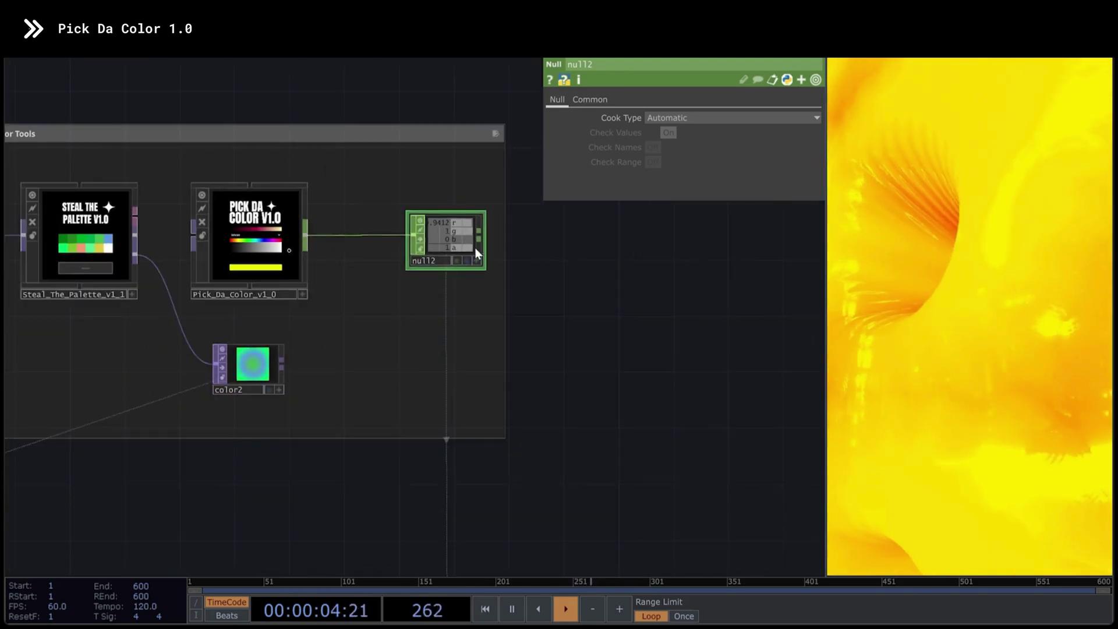
scroll(331, 317, up, 2)
click(330, 316)
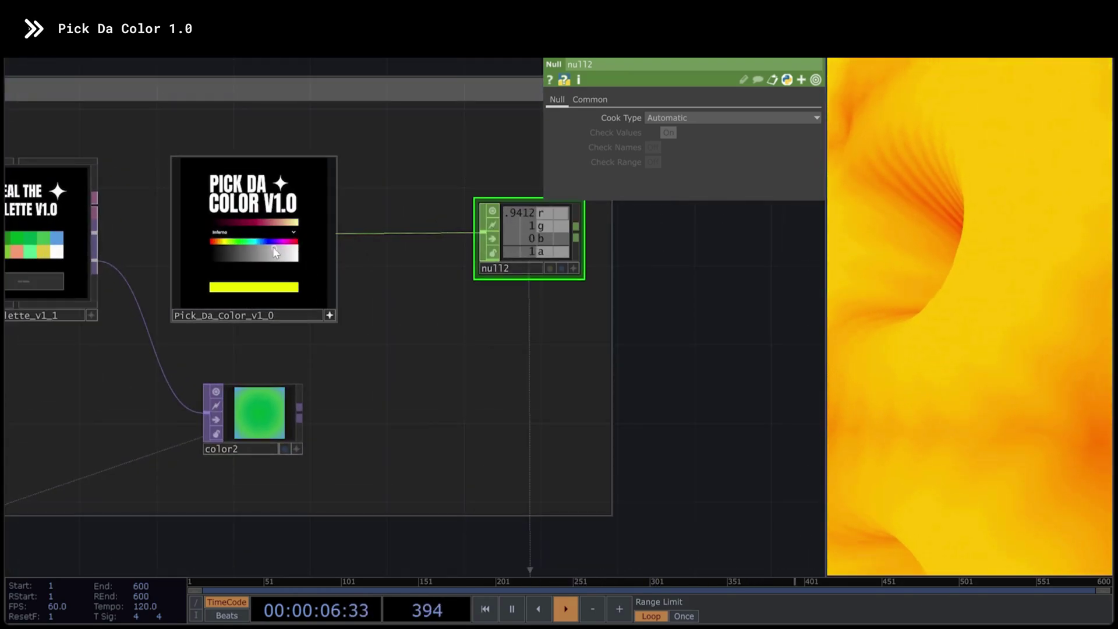
scroll(224, 248, up, 2)
mouse_move(224, 245)
mouse_down()
mouse_move(211, 243)
mouse_move(294, 243)
mouse_move(236, 243)
mouse_move(257, 241)
mouse_move(249, 257)
mouse_up()
Step: Switch Pick_Da_Color_v1_0's colormap through Cividis and Dark2 to Pastel1
click(261, 262)
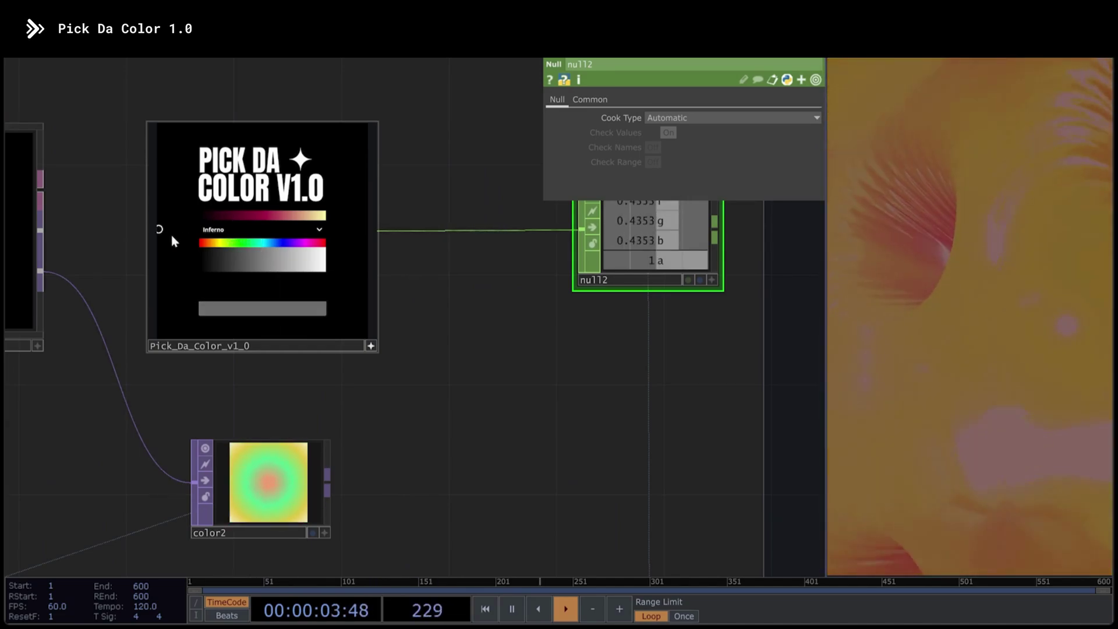
click(317, 232)
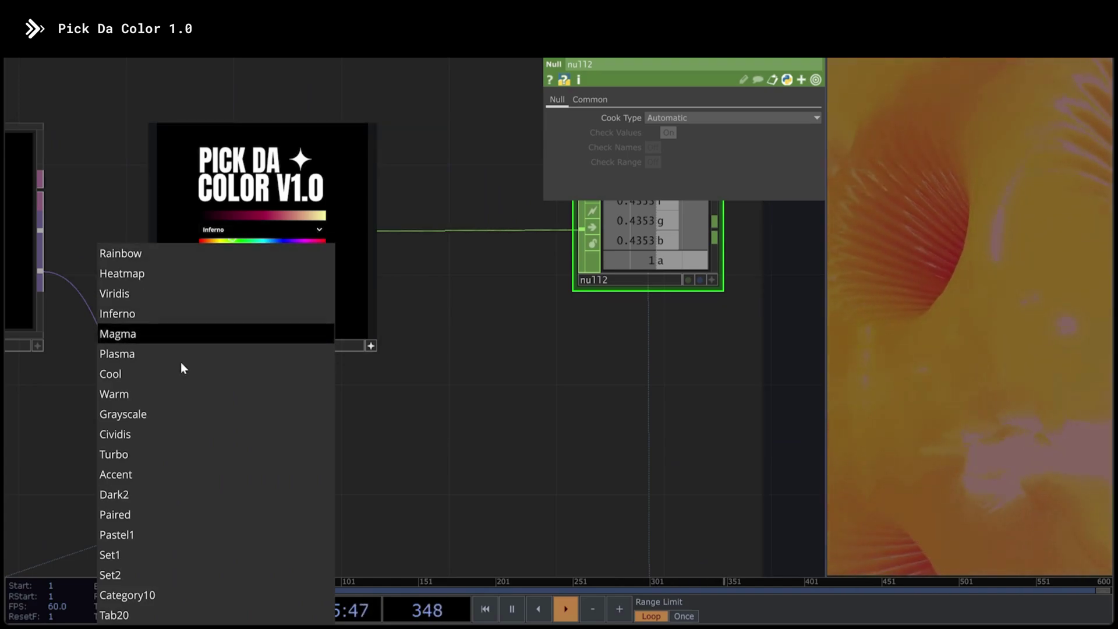
click(142, 437)
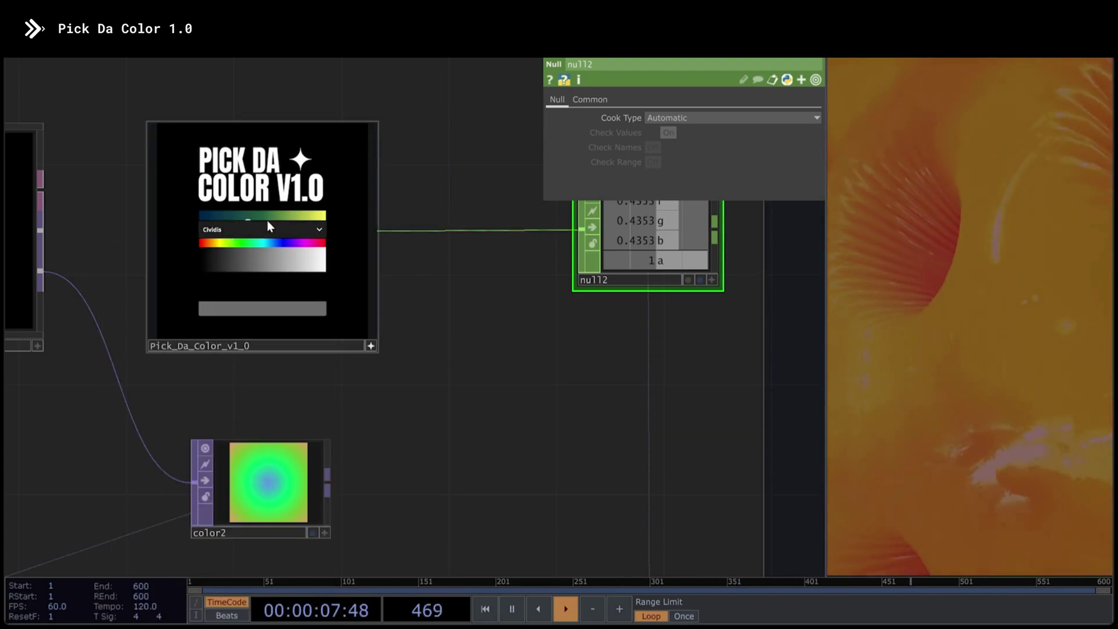
click(318, 232)
click(184, 491)
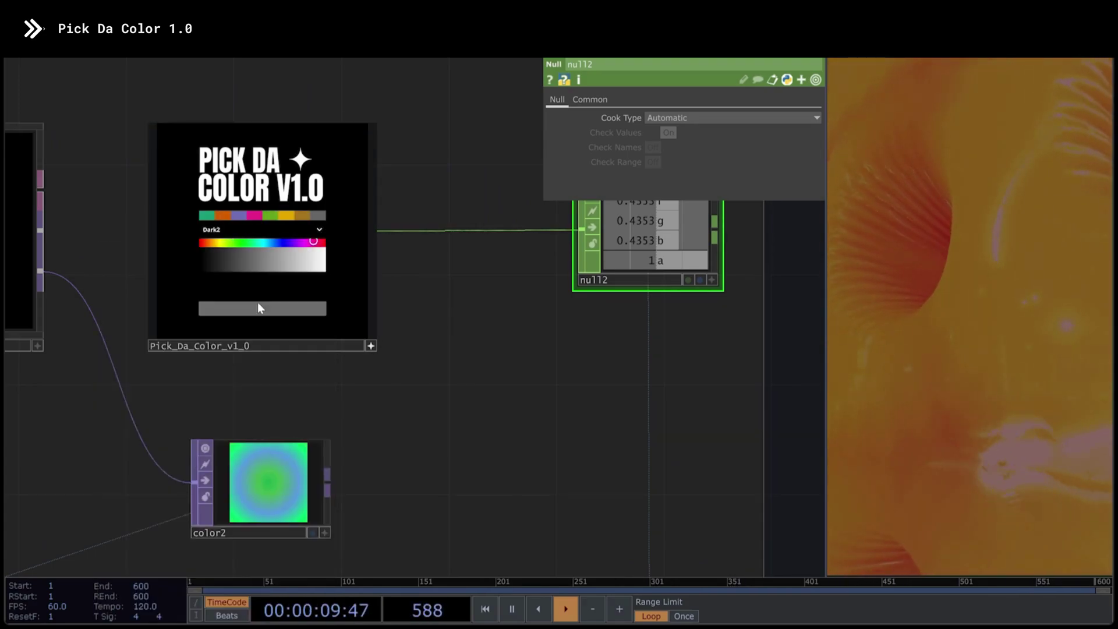
click(255, 229)
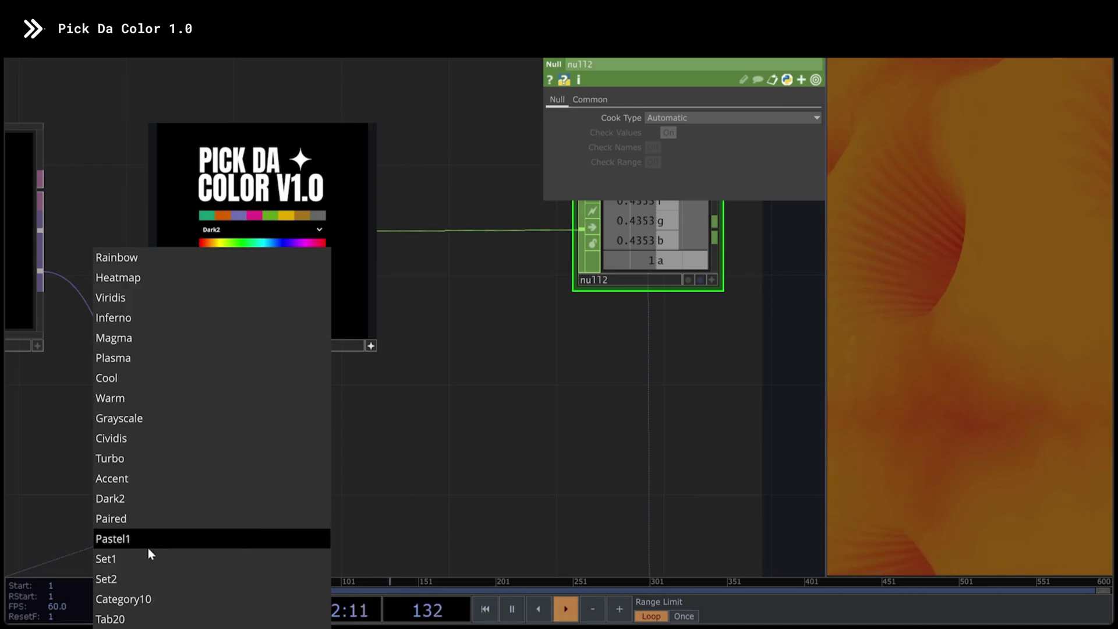
click(149, 539)
Step: Pick a pale yellow, then a light blue from the Pastel1 swatches
click(236, 216)
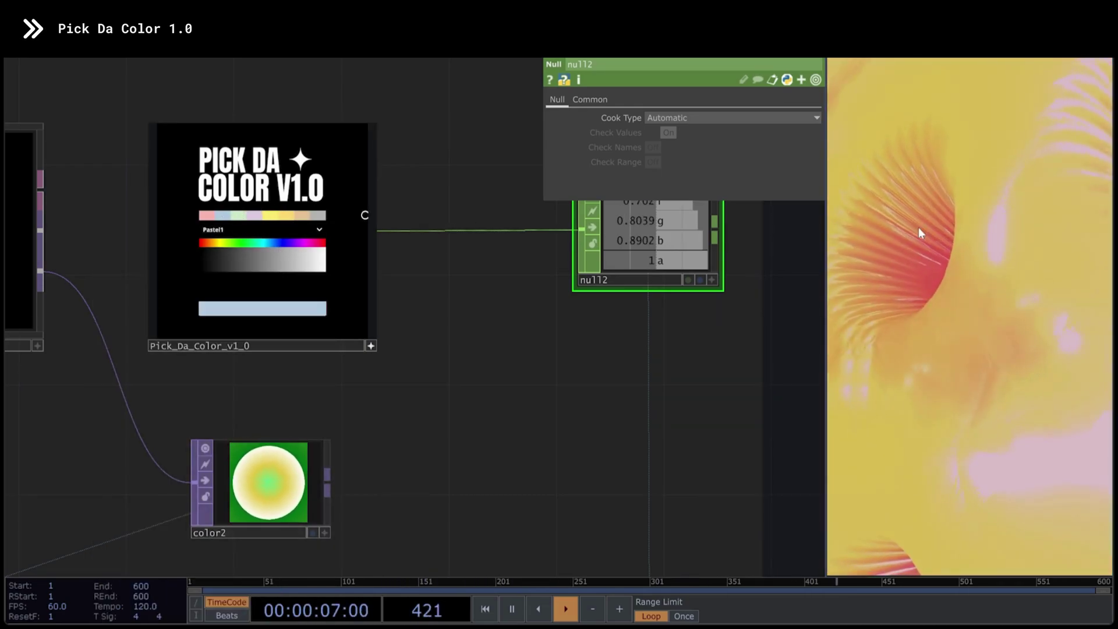
click(274, 249)
scroll(293, 251, down, 6)
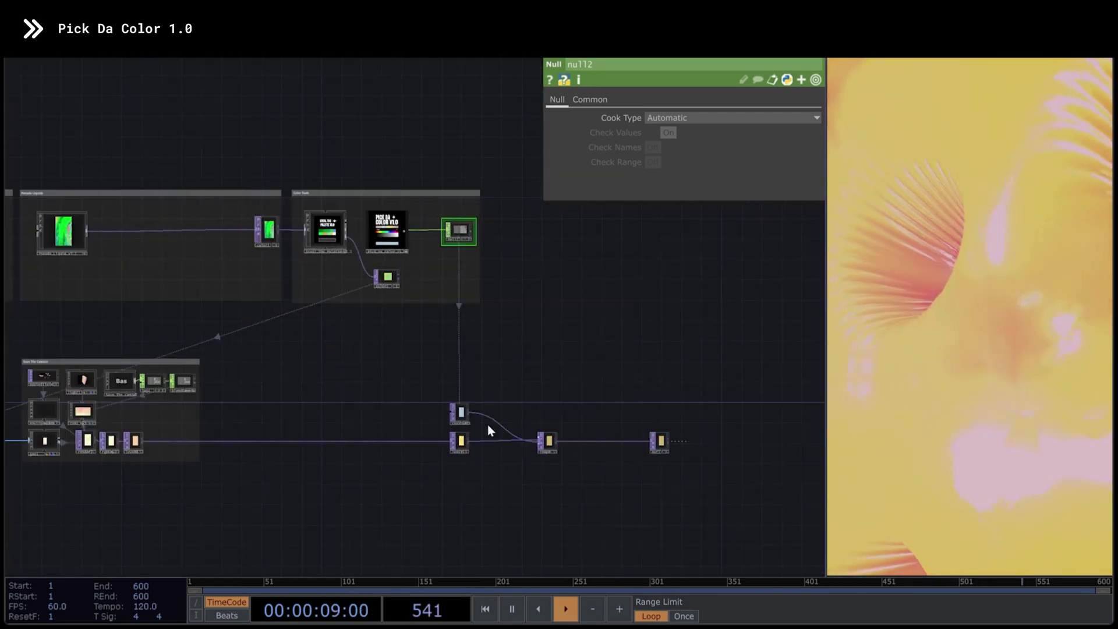
scroll(487, 425, up, 6)
Step: Inspect constant1 and comp1, which multiplies level5 by the light-blue constant
click(388, 375)
drag(489, 350, 234, 257)
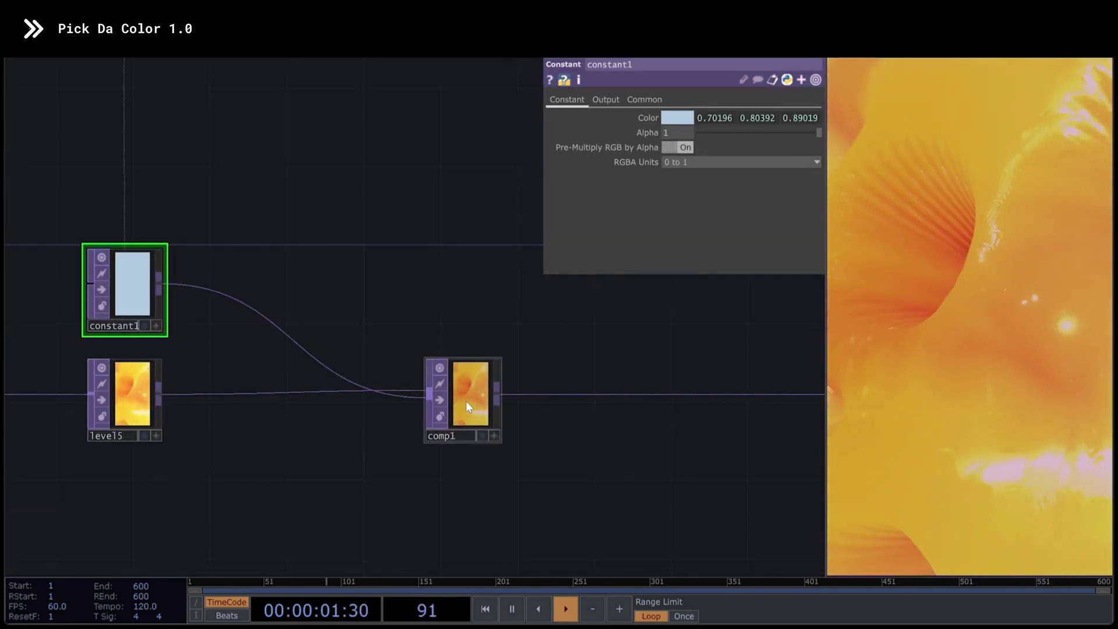
click(484, 390)
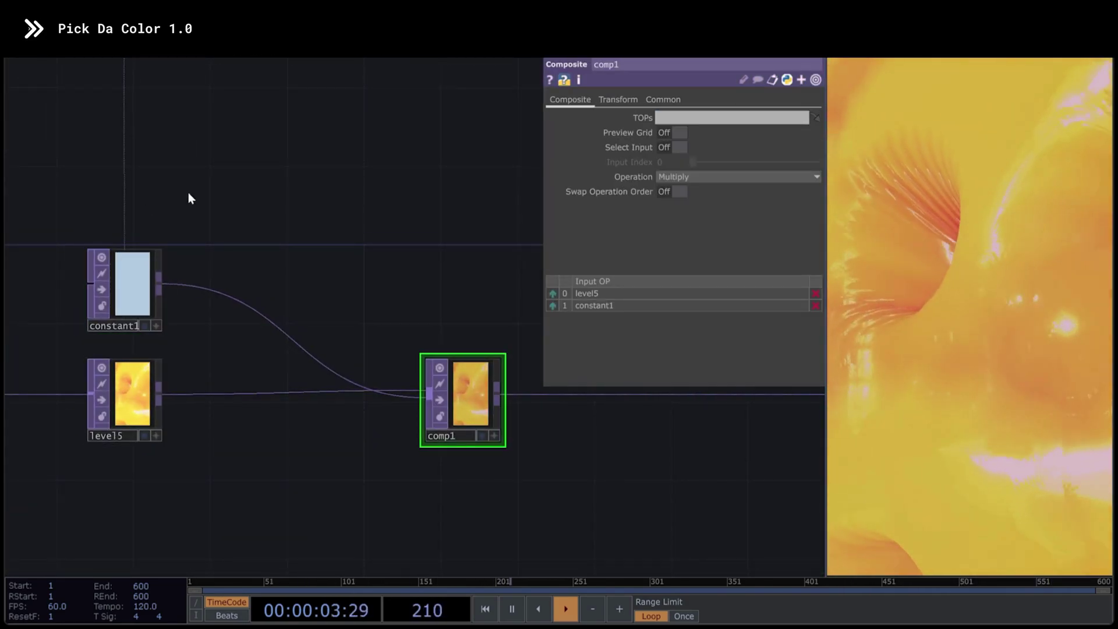
scroll(398, 295, down, 6)
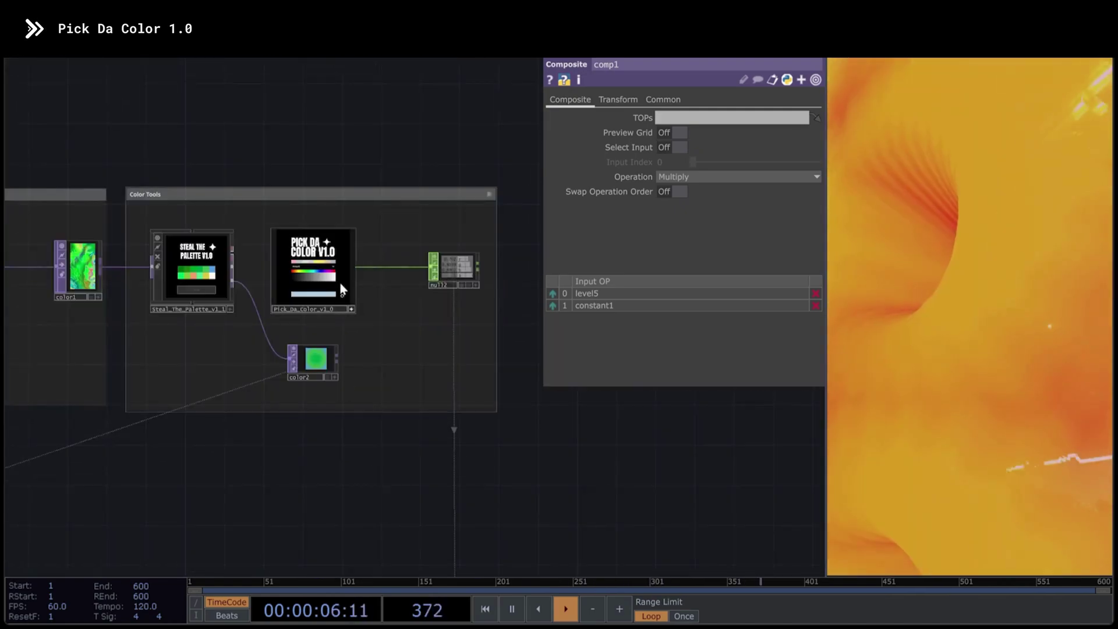
Step: Wire the palette node into Pick_Da_Color_v1_0 and pick a teal-green tint from the gradient
scroll(340, 282, up, 5)
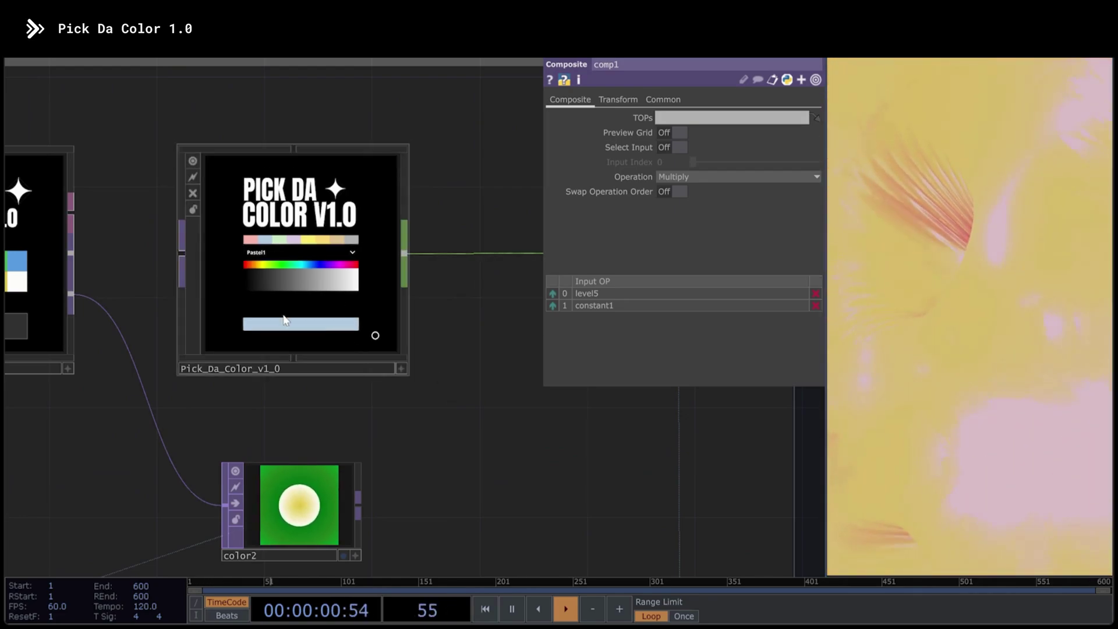
click(284, 319)
drag(71, 294, 182, 254)
scroll(273, 308, down, 2)
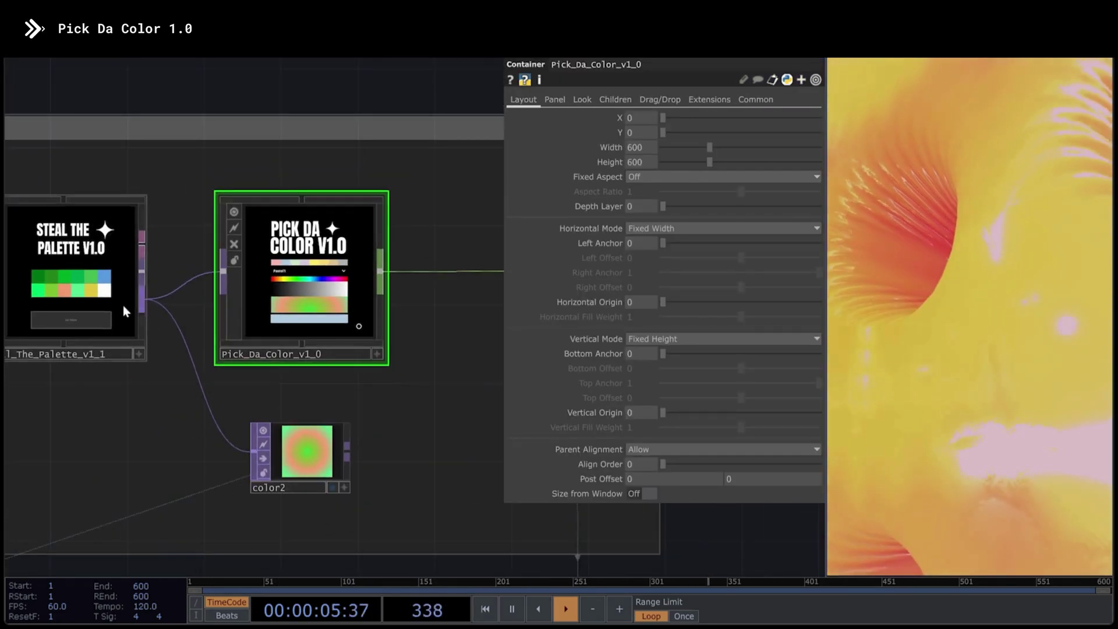
scroll(243, 309, up, 5)
scroll(258, 312, down, 3)
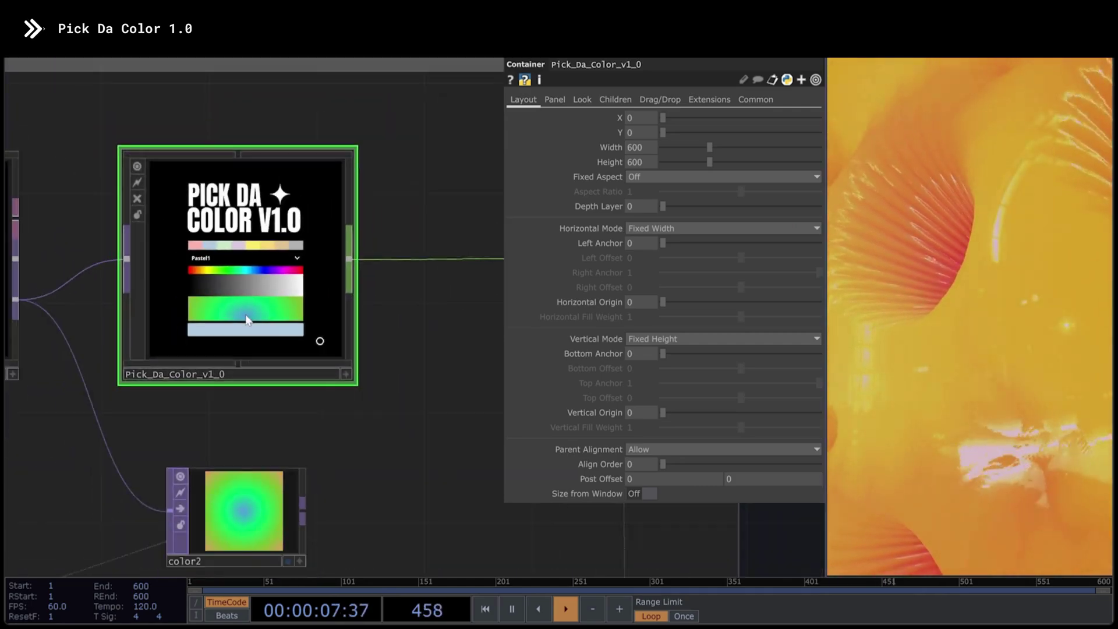
click(281, 315)
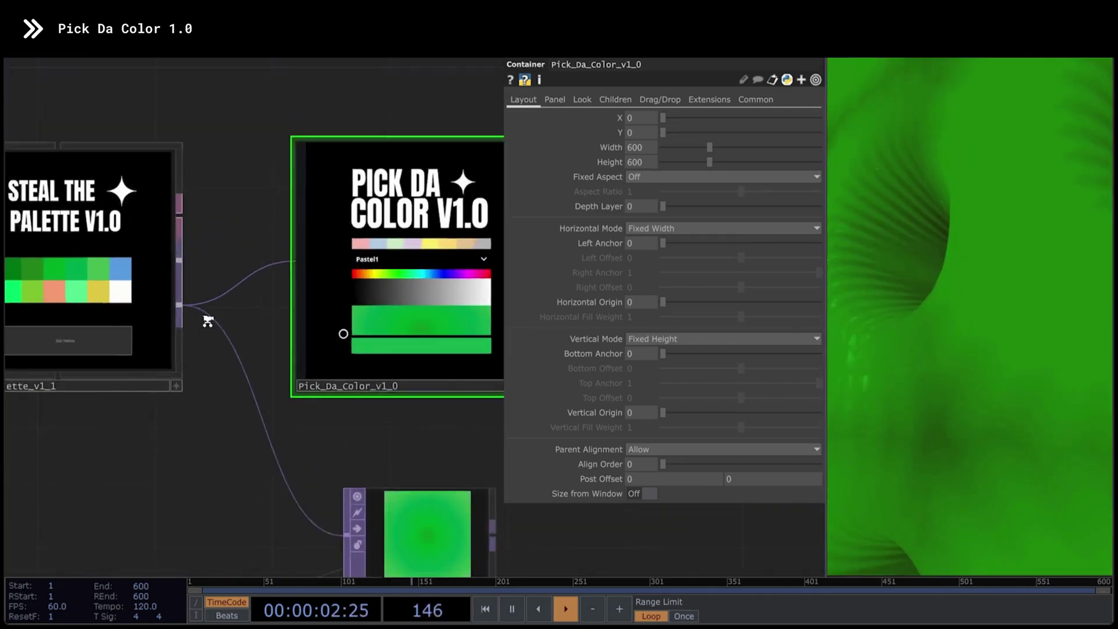
Step: Feed the Steal The Palette colours into Pick Da Color and tint the render with the salmon swatch
scroll(208, 320, up, 2)
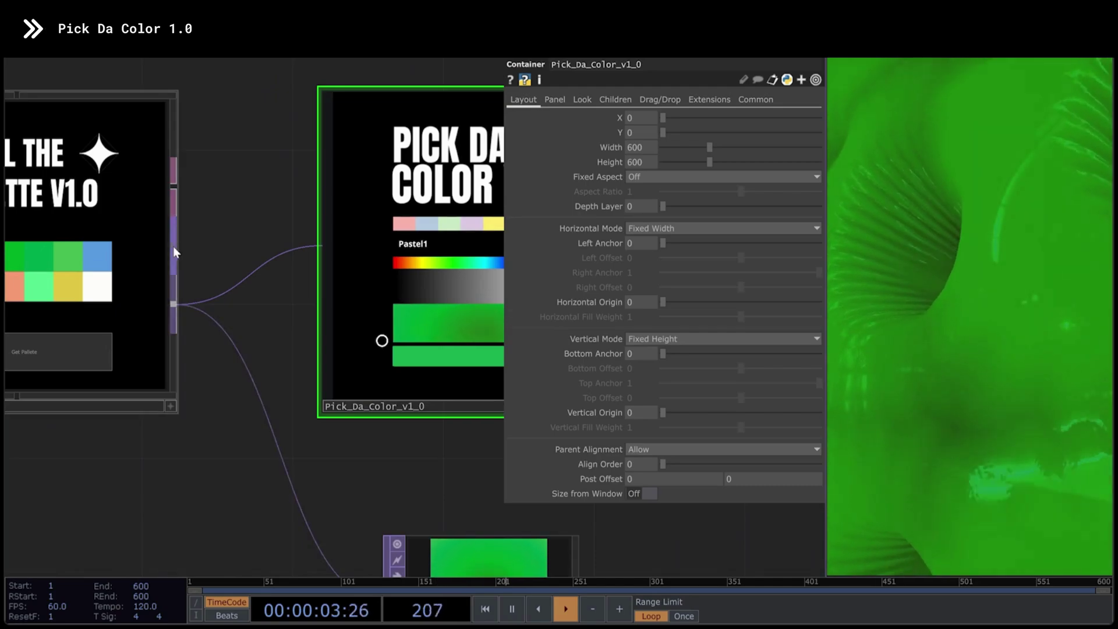
drag(169, 243, 309, 253)
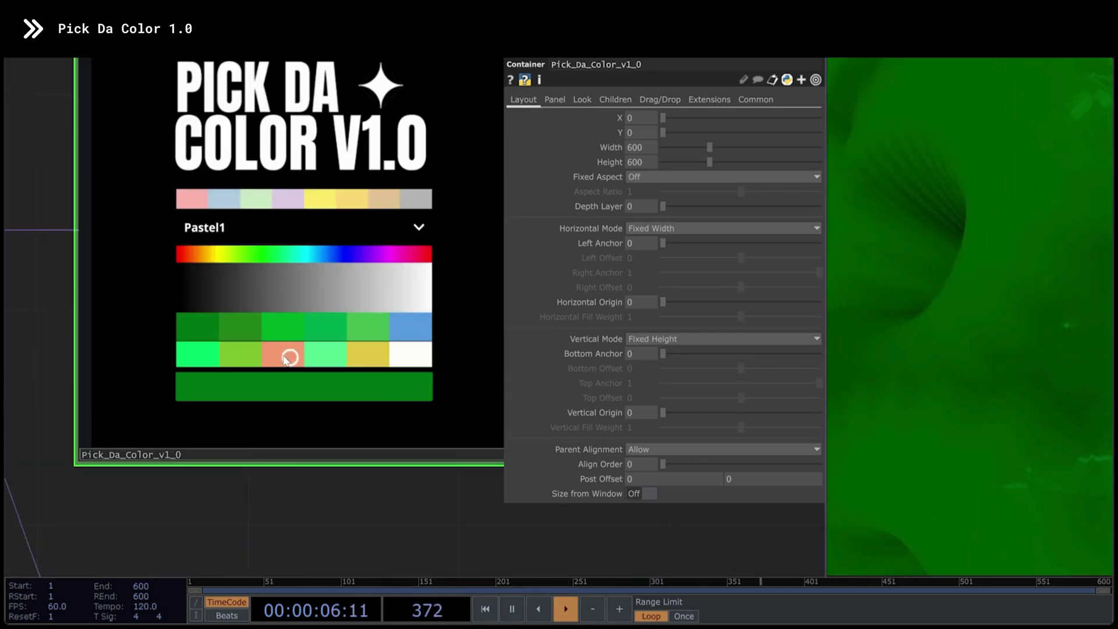
click(286, 358)
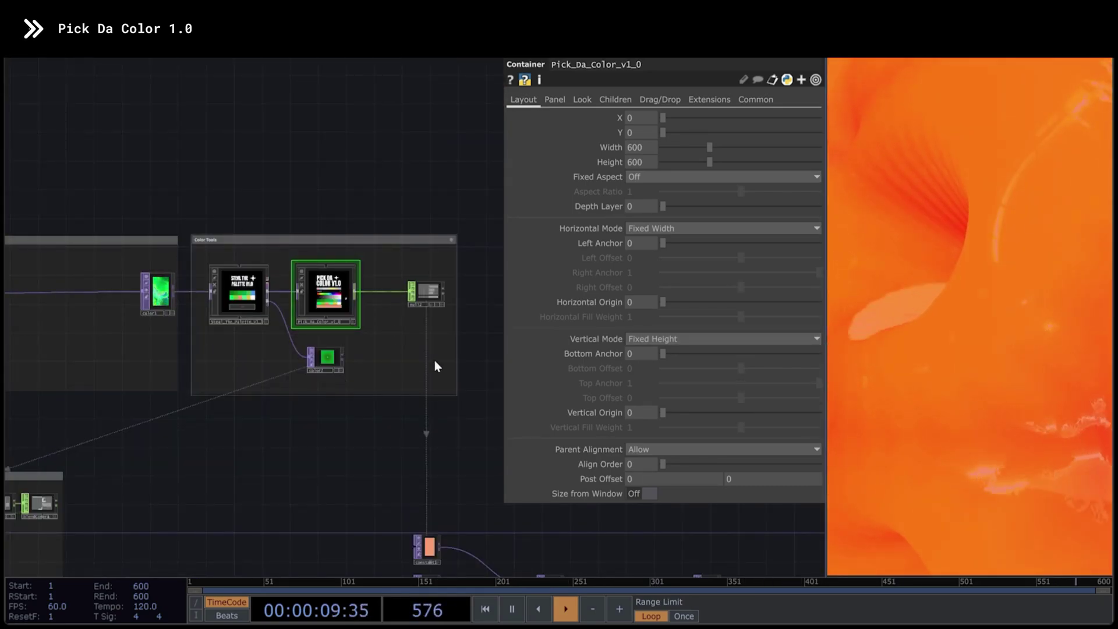
scroll(339, 310, down, 2)
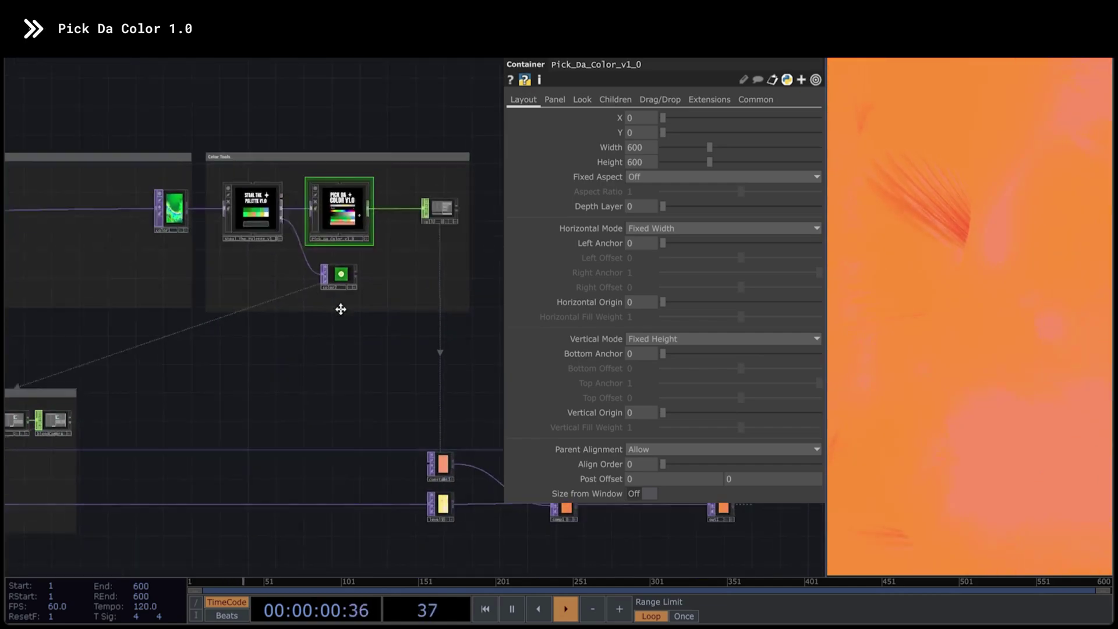
Step: Pan the network down and center the Save The Camera group
drag(340, 309, 289, 361)
scroll(289, 361, down, 2)
drag(301, 464, 442, 431)
scroll(443, 430, up, 3)
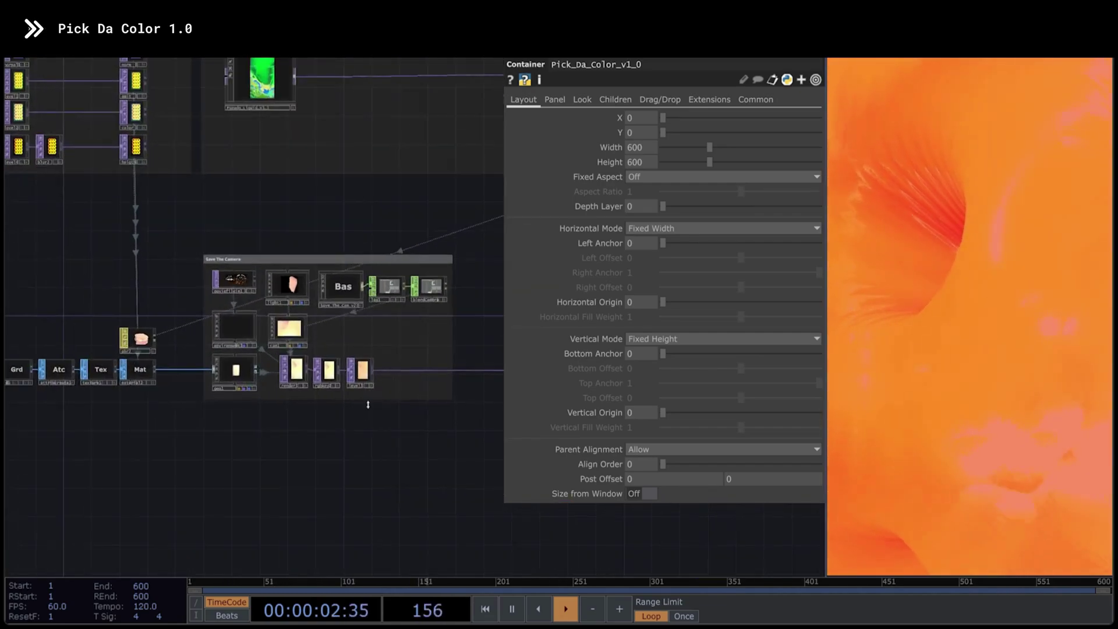
drag(464, 310, 414, 378)
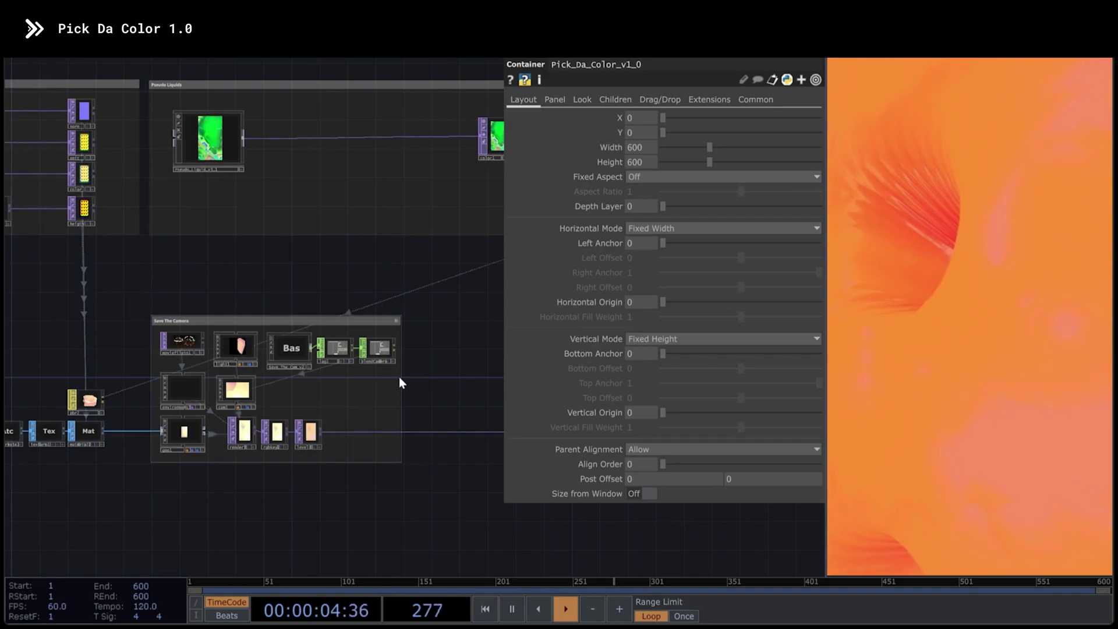
Step: Look inside Save_The_Cam_v2, confirm its Camera Name is cam2, and show its Presets page
scroll(277, 354, up, 3)
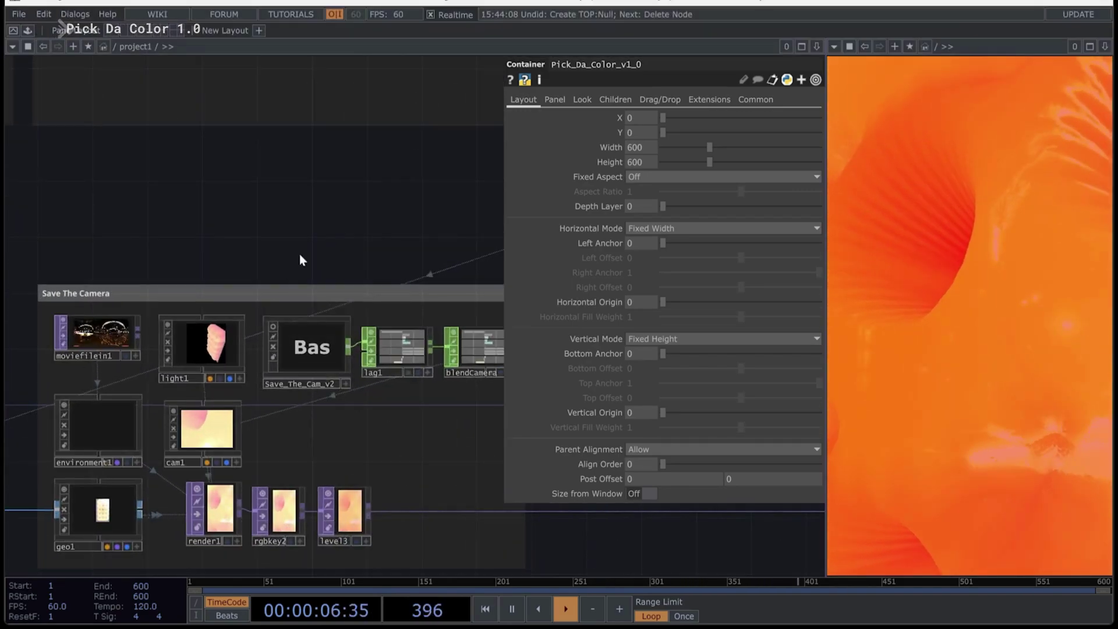
drag(302, 256, 305, 187)
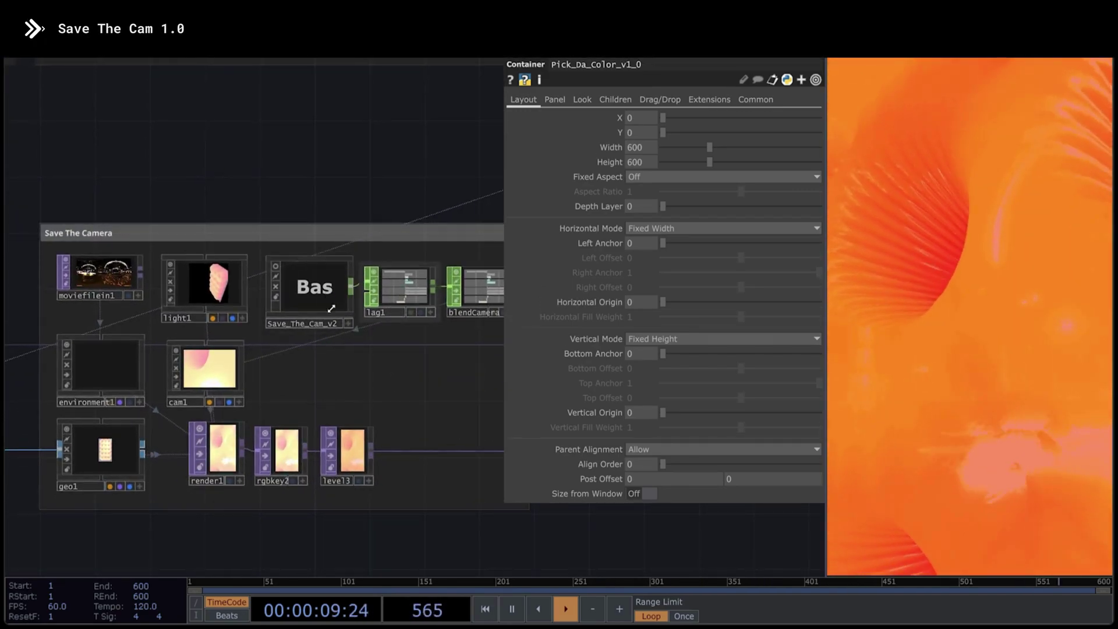
click(312, 303)
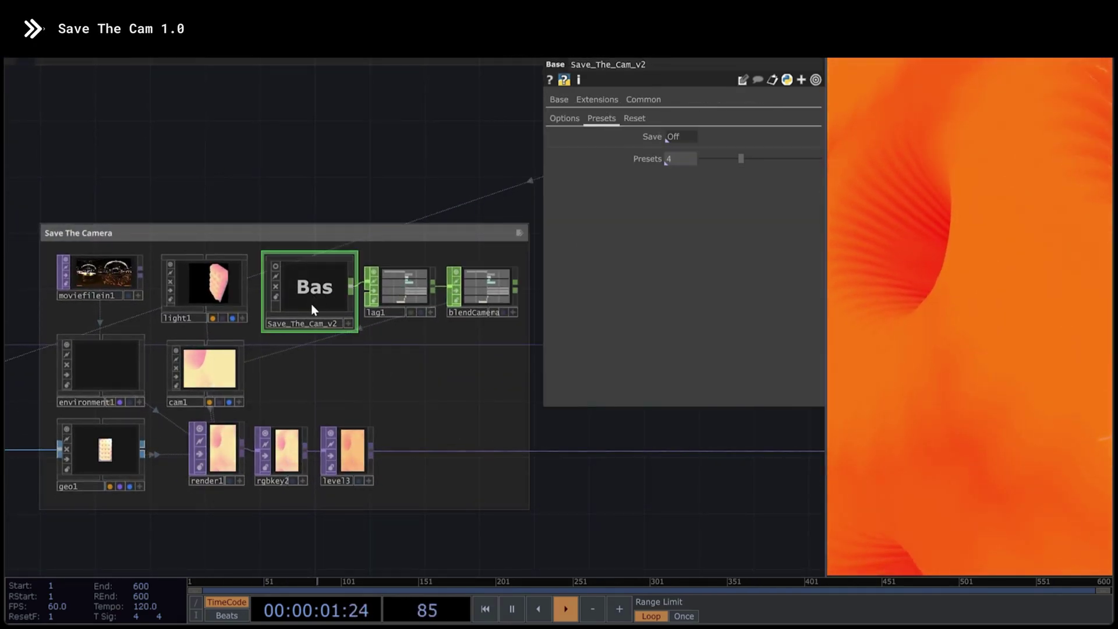
double_click(311, 304)
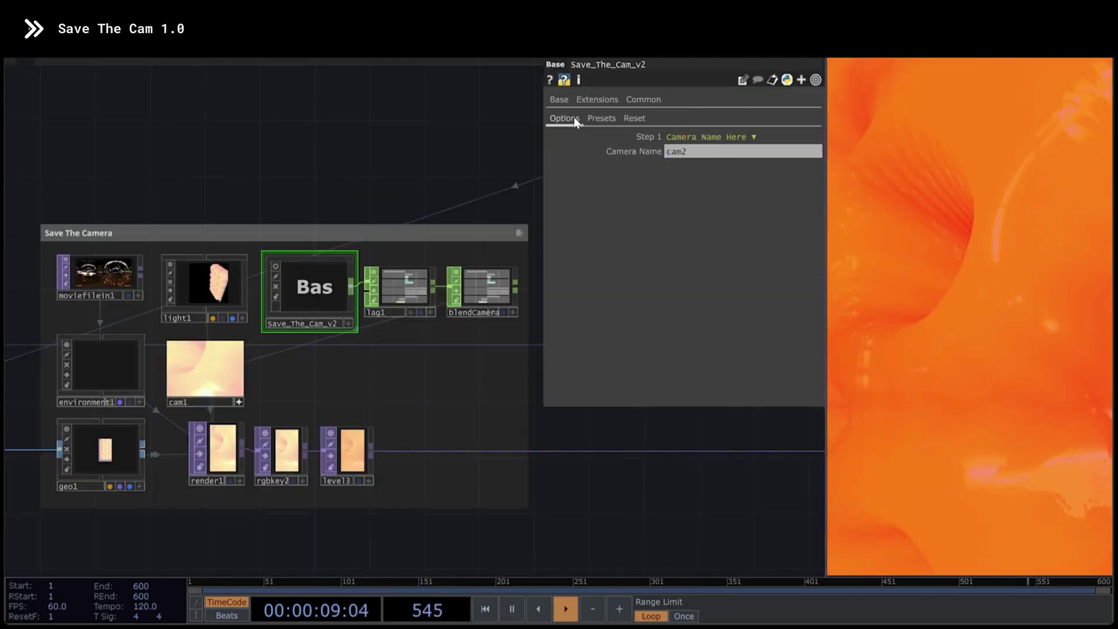
click(705, 155)
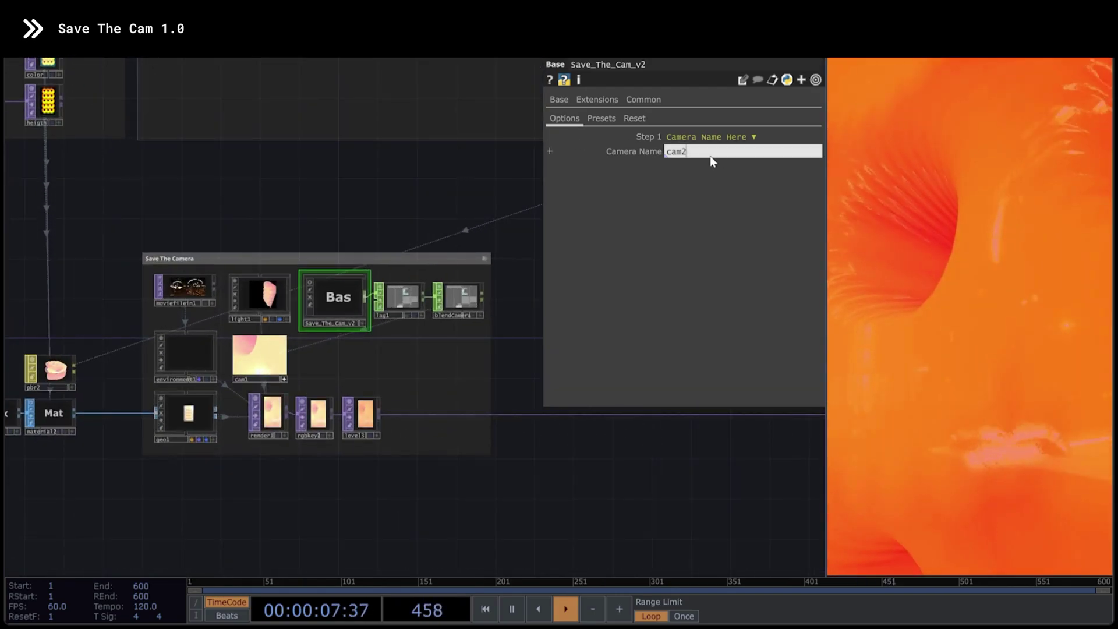
click(601, 119)
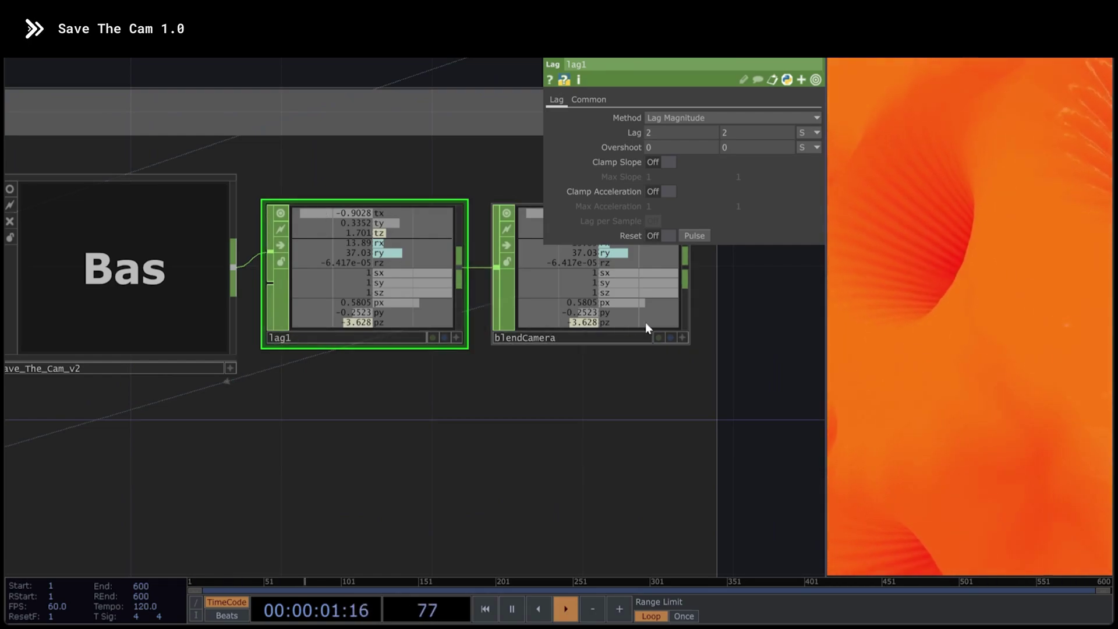
Step: Recall Save_The_Cam_v2 camera preset 6, then preset 0
scroll(645, 322, down, 3)
scroll(669, 402, down, 3)
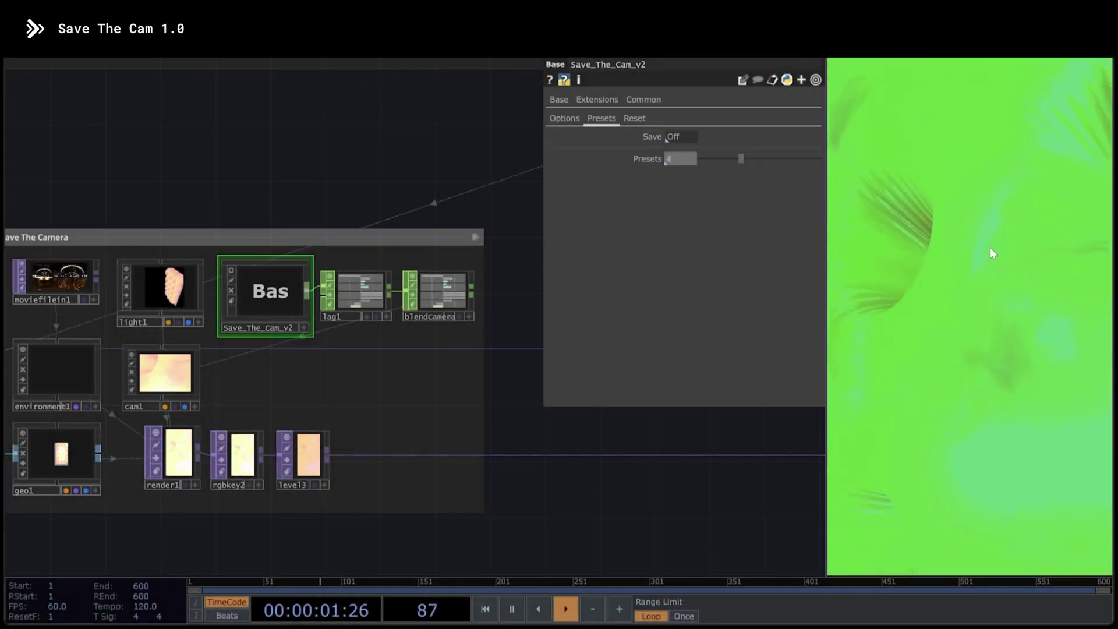
drag(731, 158, 760, 158)
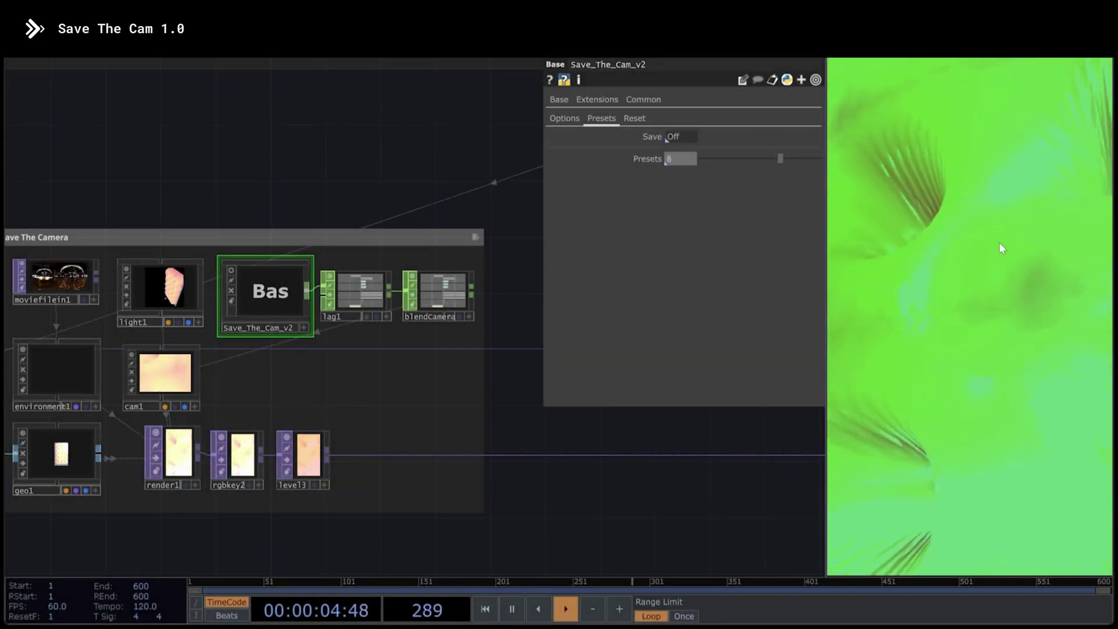
click(706, 158)
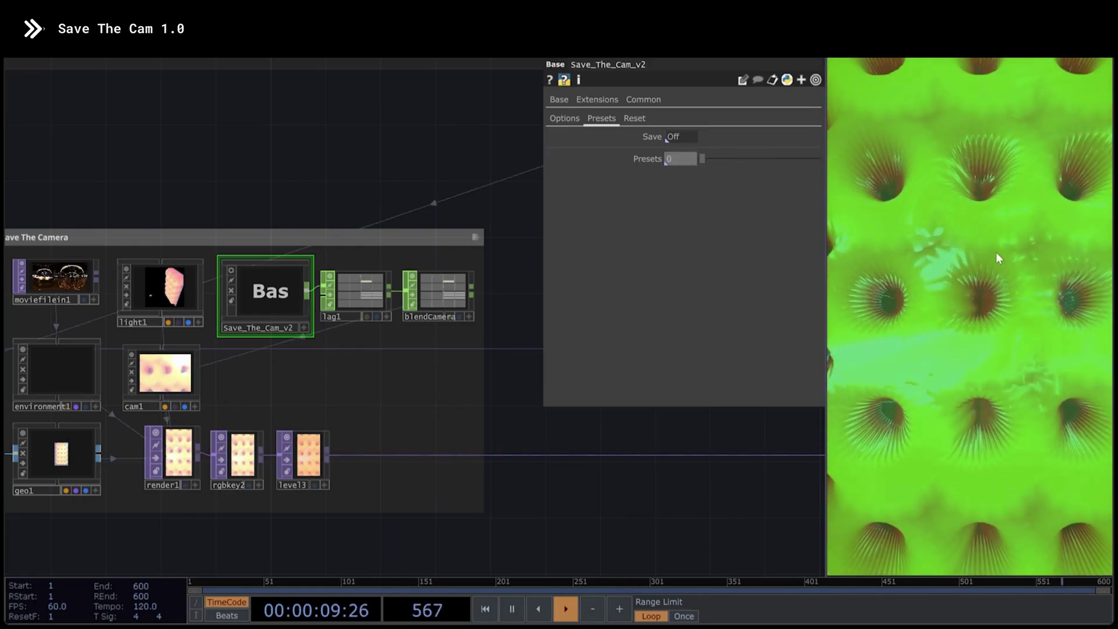
Step: Set lag1's Lag to 0.2, then step Save_The_Cam_v2's Presets to 3
click(366, 276)
click(681, 133)
text(0.)
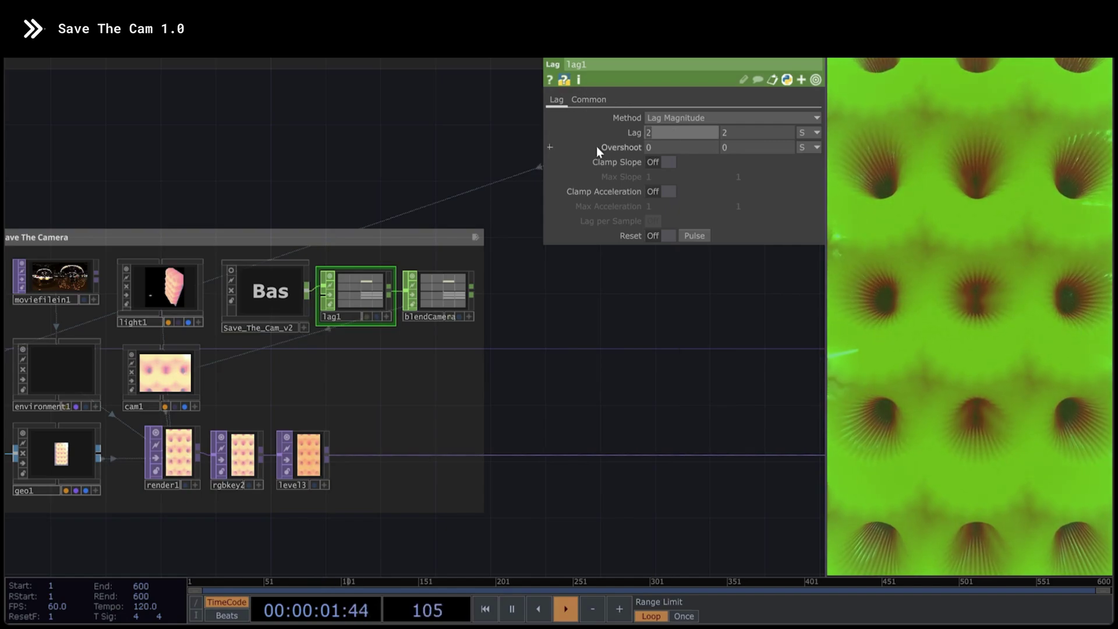
text(2)
key(Return)
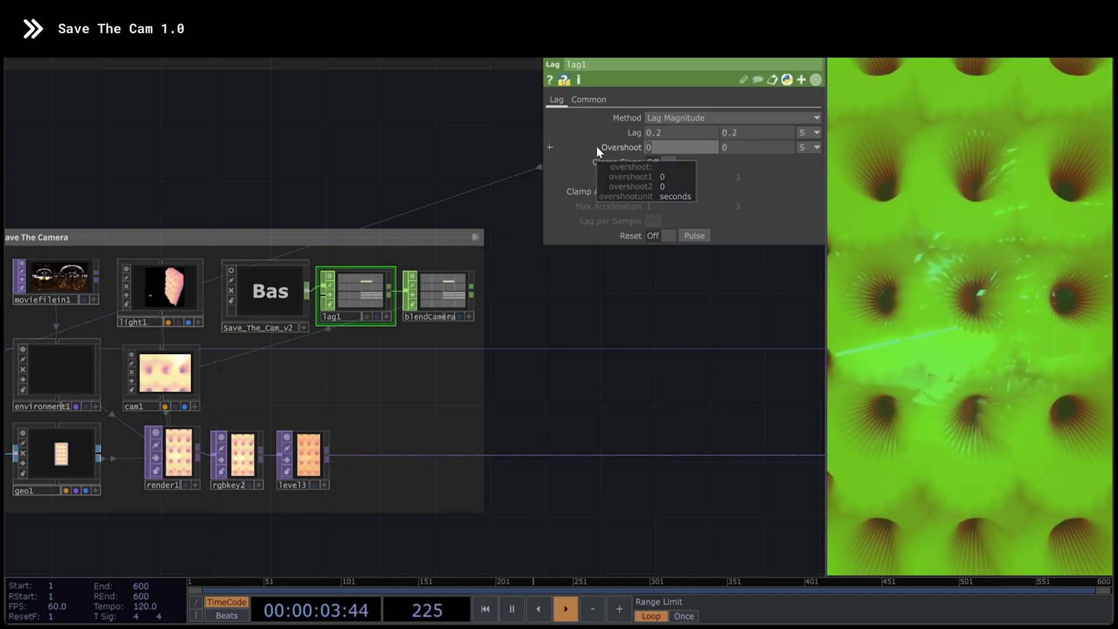
click(281, 301)
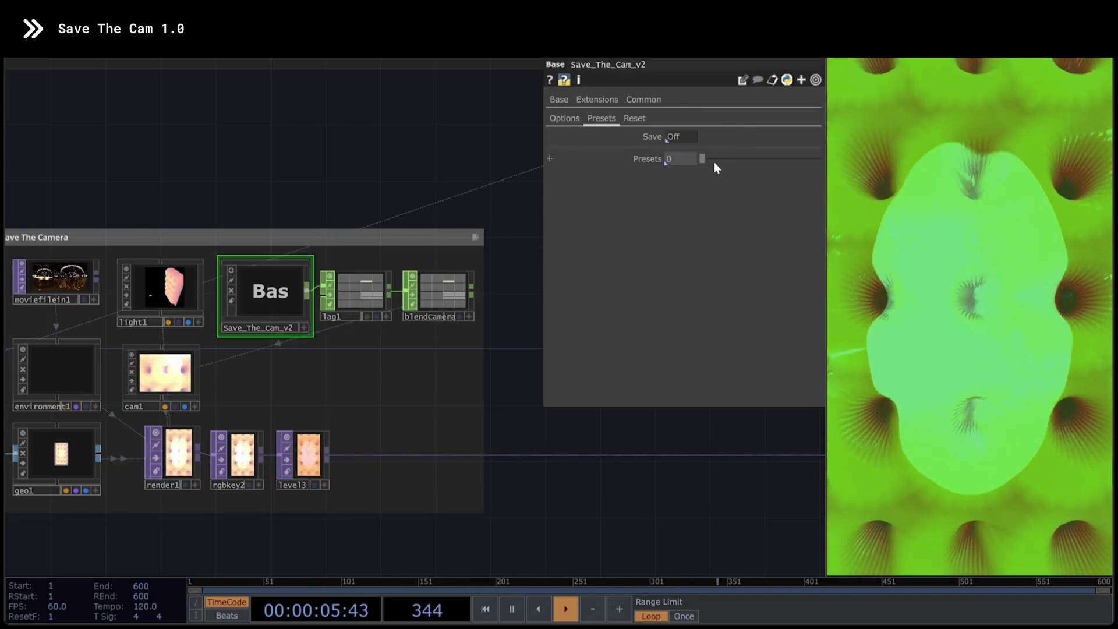
mouse_move(714, 160)
mouse_down()
mouse_move(801, 166)
mouse_move(732, 166)
mouse_up()
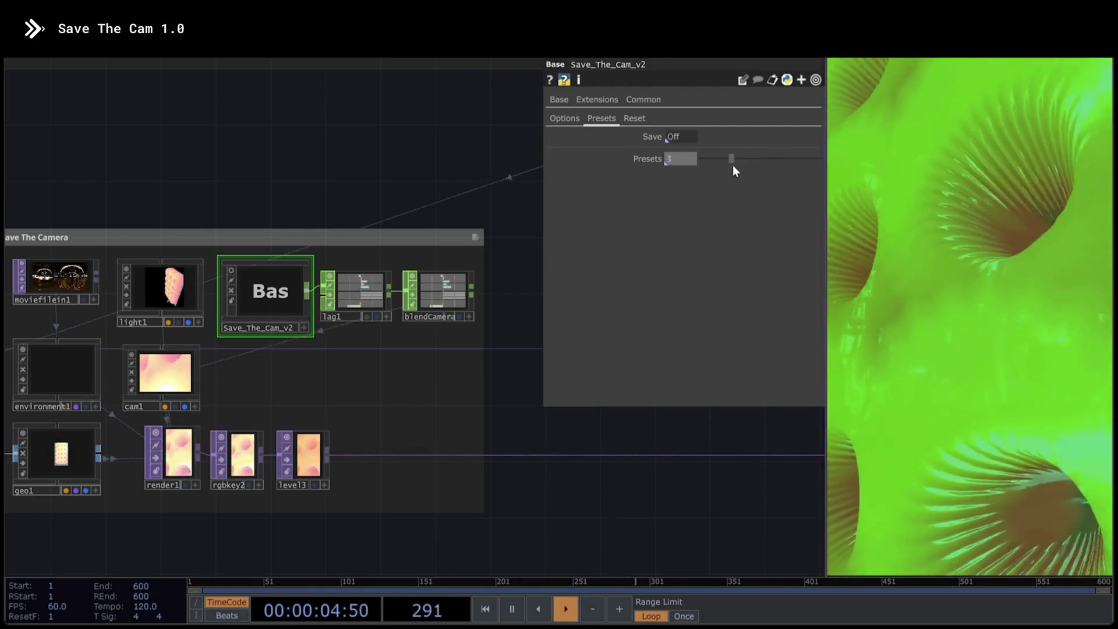
Step: View the Errase All option on the Reset page, then set Presets to 4
click(639, 119)
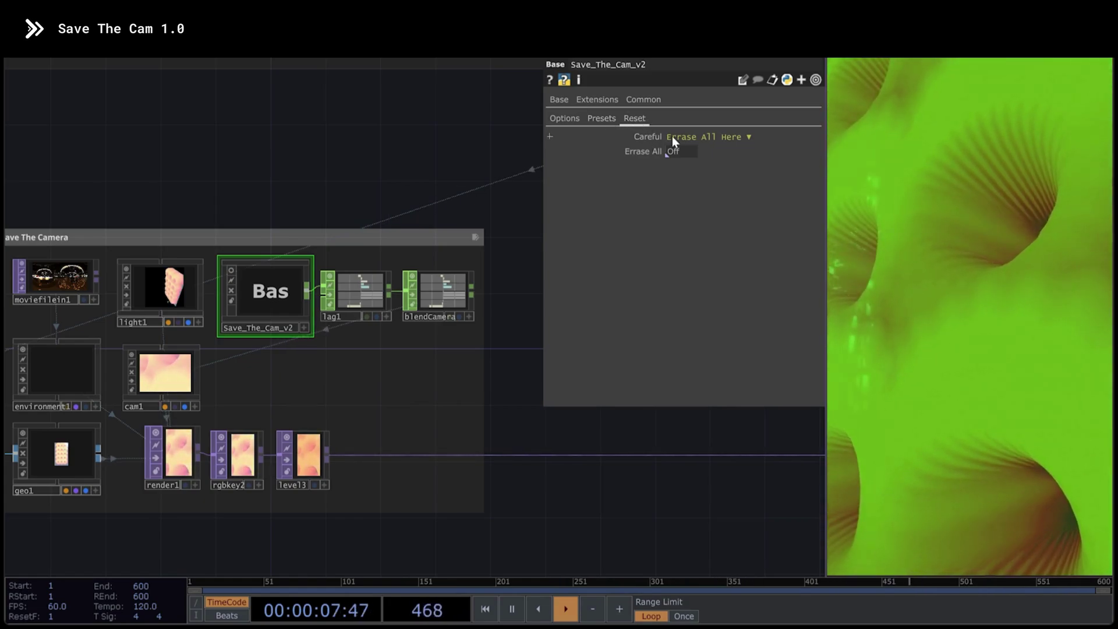
click(602, 119)
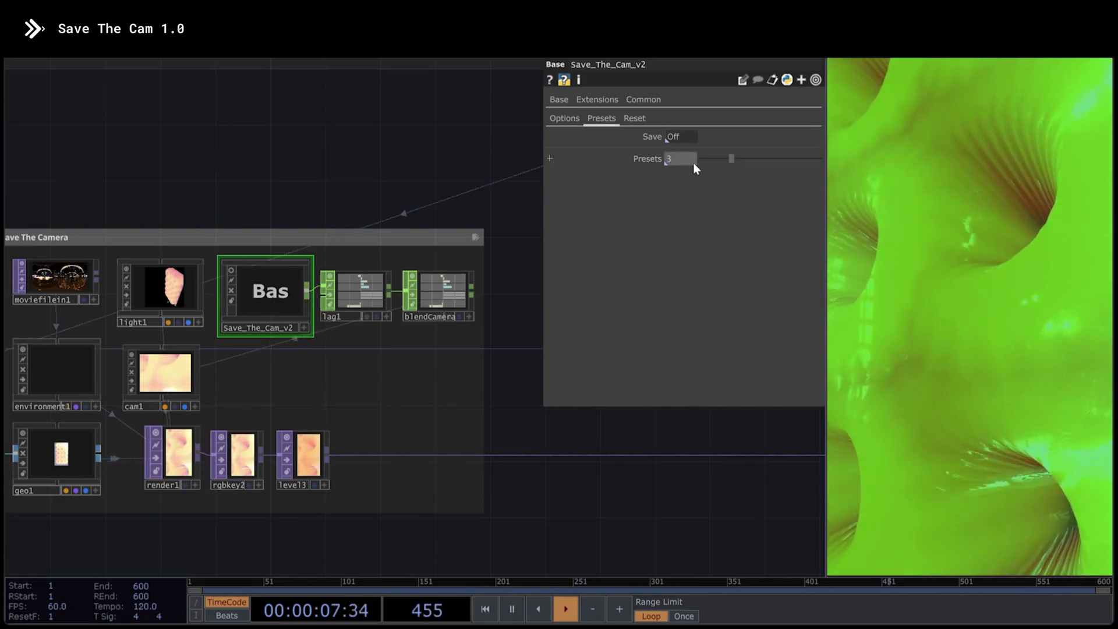
click(737, 159)
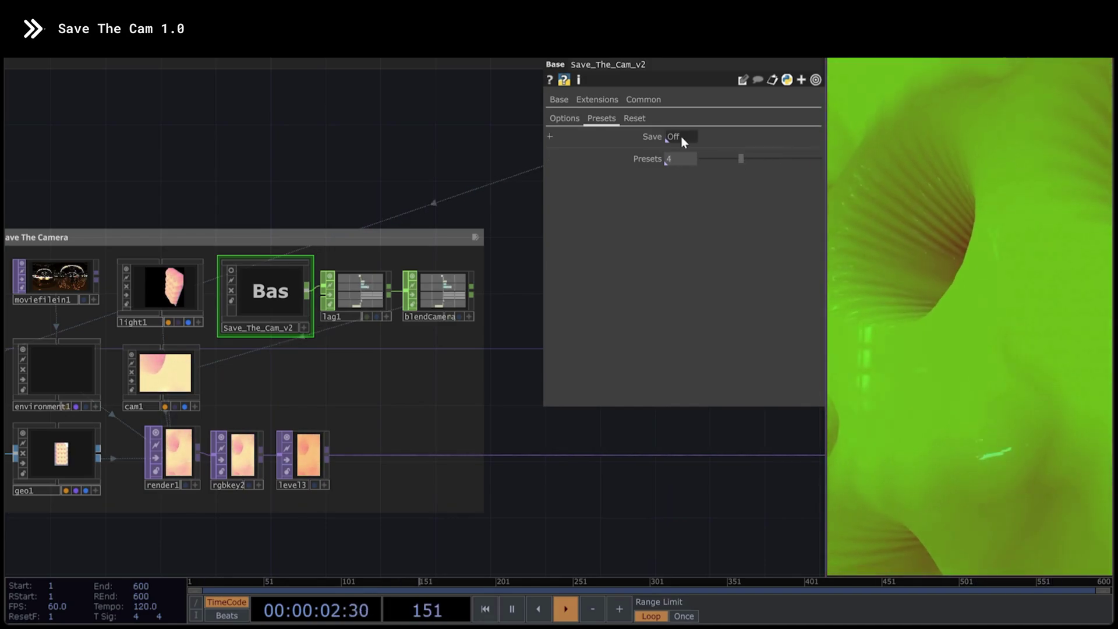
Step: Zoom out to the parent network for the closing orange liquid render
scroll(444, 225, down, 5)
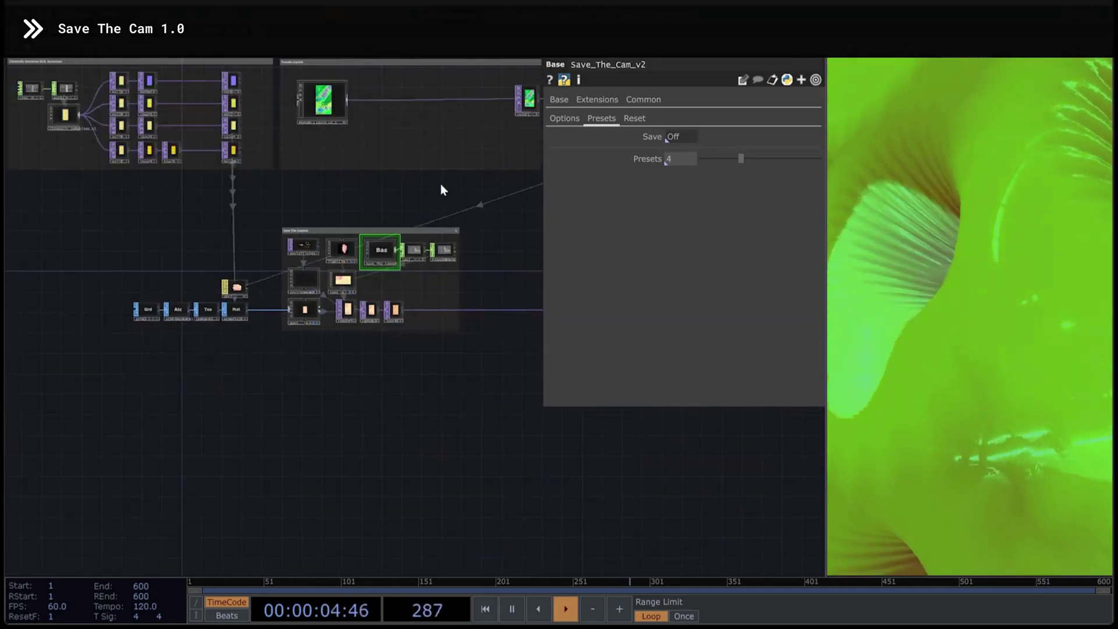